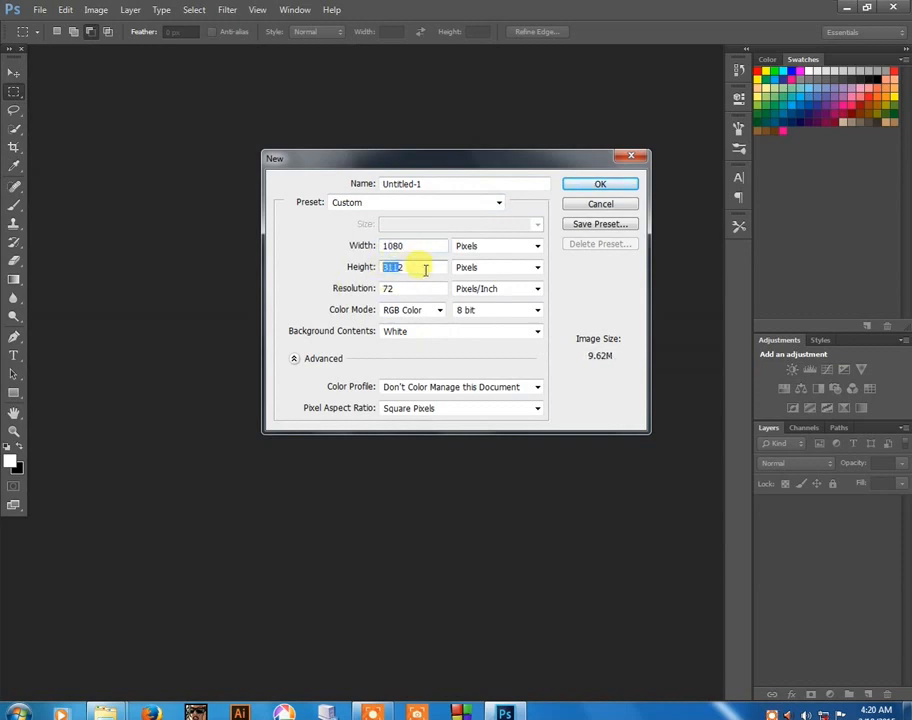
Set the new document's height to 720 pixels and create the document.
{"action": "type", "text": "7"}
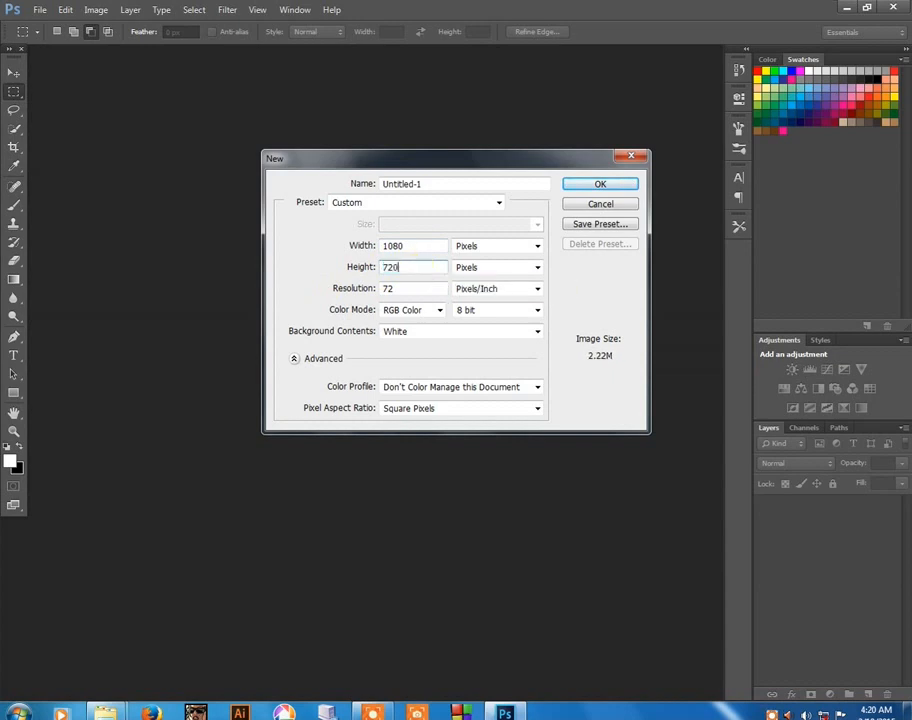
{"action": "type", "text": "20"}
{"action": "key", "text": "Return"}
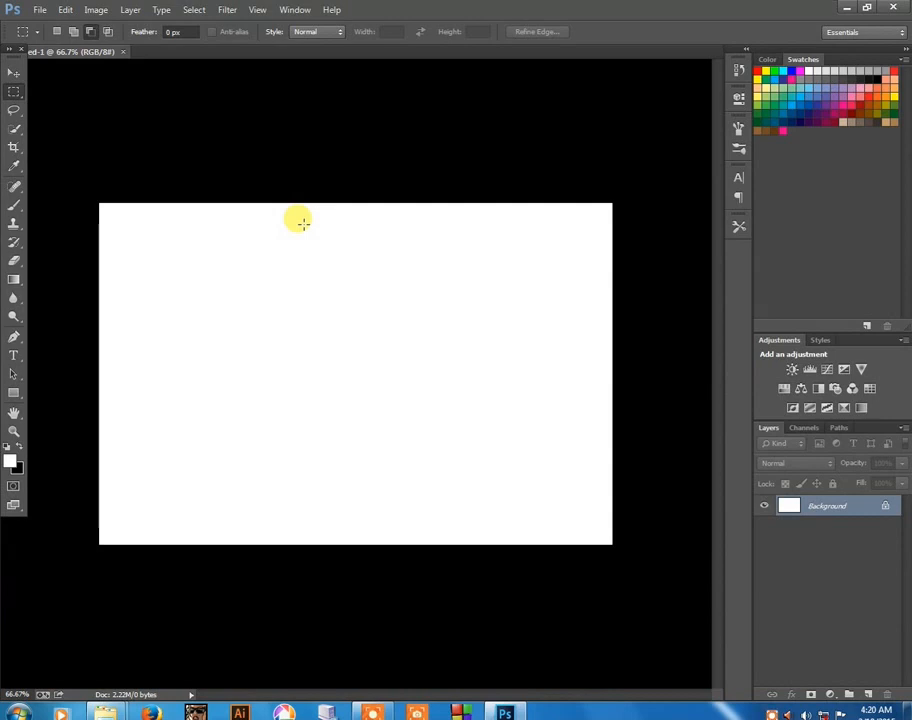
{"action": "left_click", "coordinate": [50, 14]}
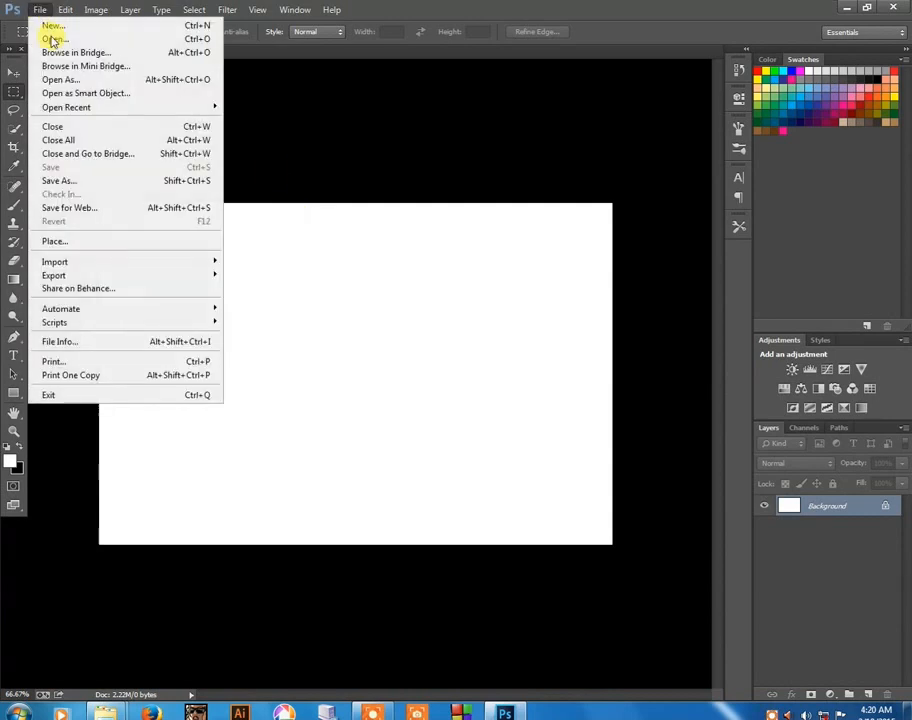
{"action": "left_click", "coordinate": [41, 22]}
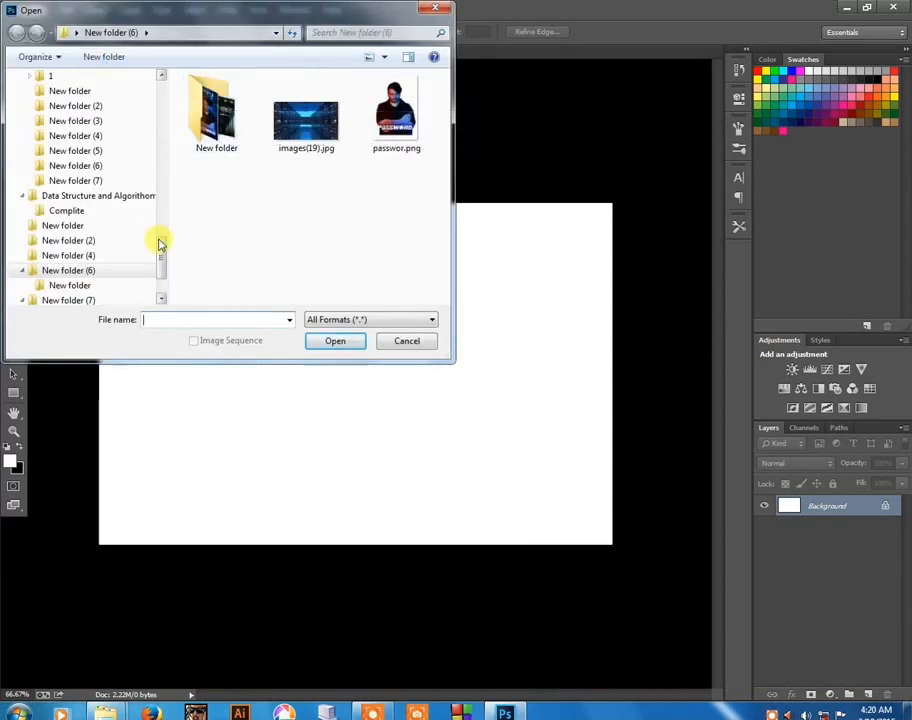
{"action": "left_click_drag", "start_coordinate": [161, 252], "coordinate": [161, 24]}
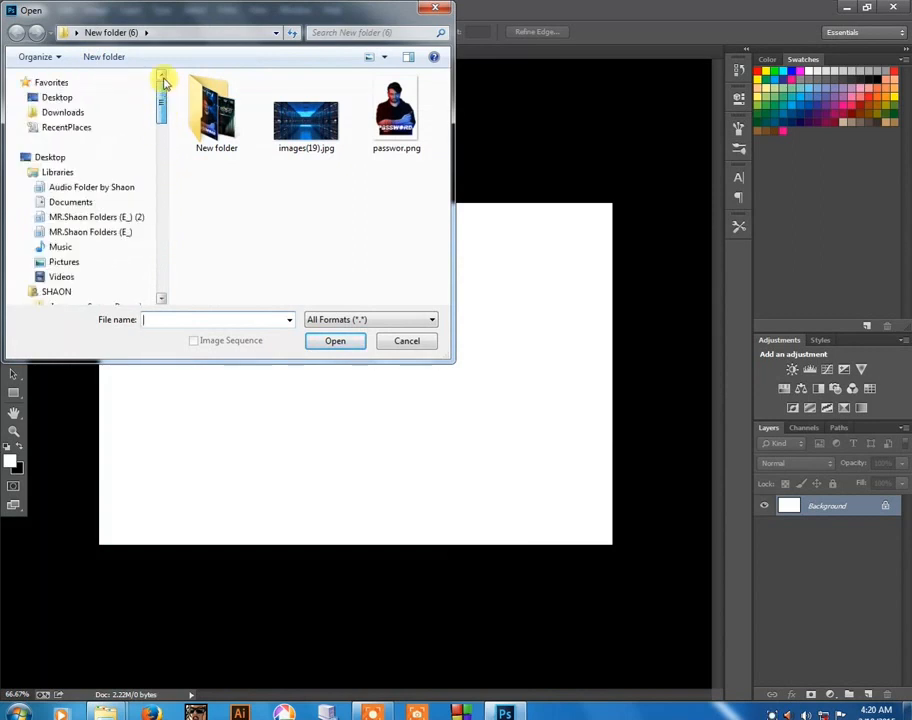
{"action": "left_click", "coordinate": [112, 100]}
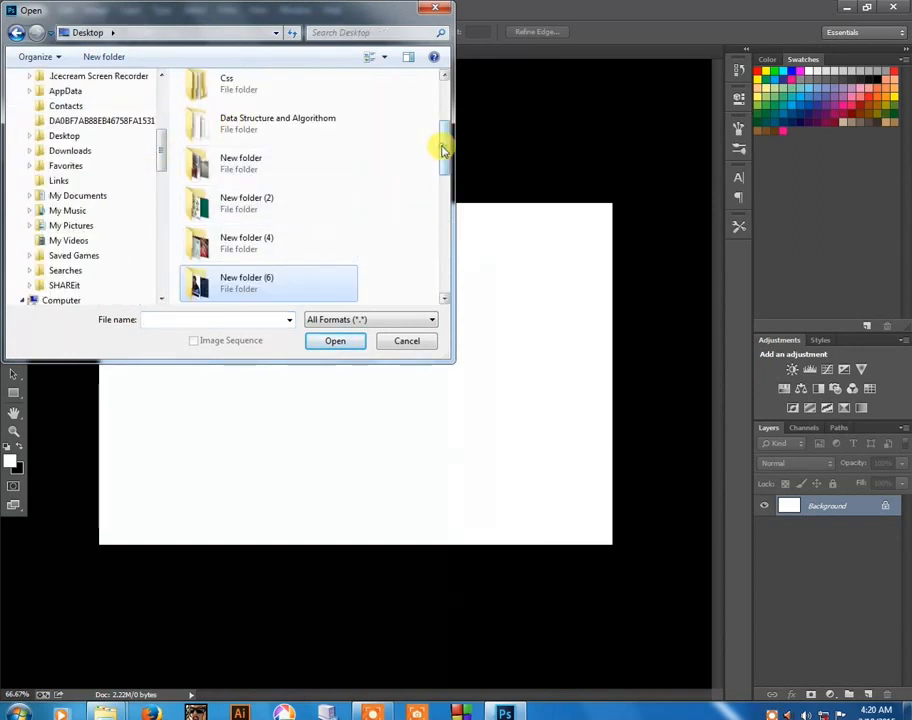
{"action": "left_click_drag", "start_coordinate": [440, 142], "coordinate": [437, 184]}
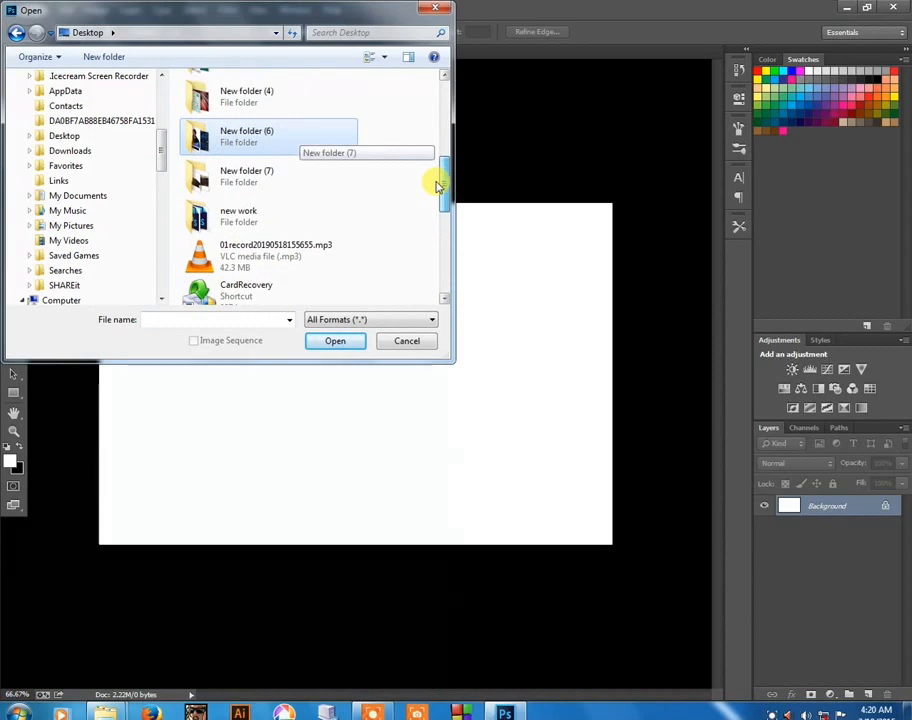
{"action": "left_click", "coordinate": [440, 9]}
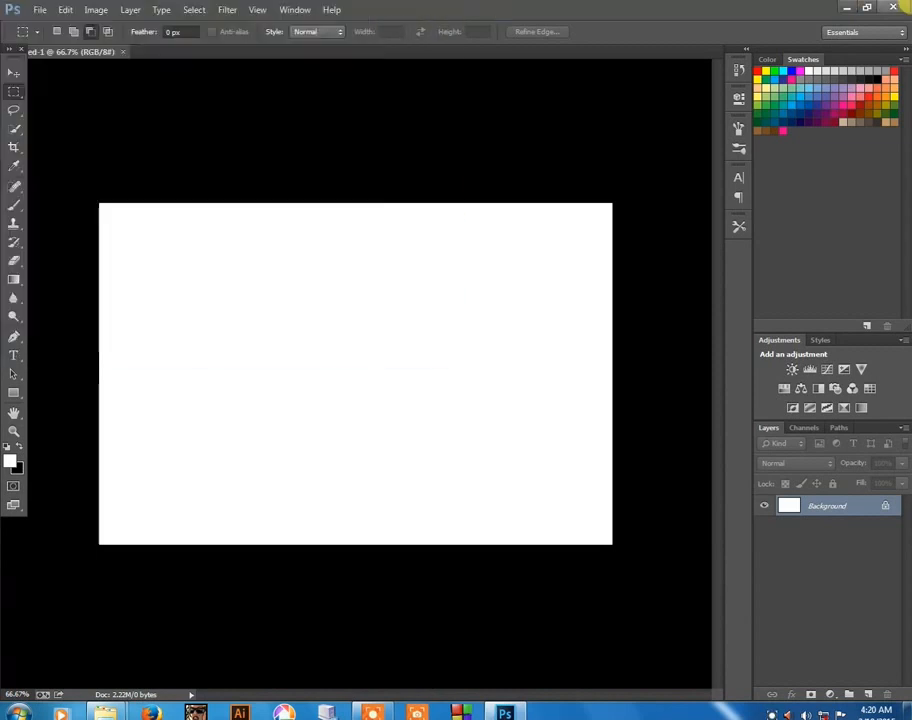
Open New folder (2) from the Windows desktop and select 1.png and the England and Bangladesh flag images.
{"action": "left_click", "coordinate": [847, 7]}
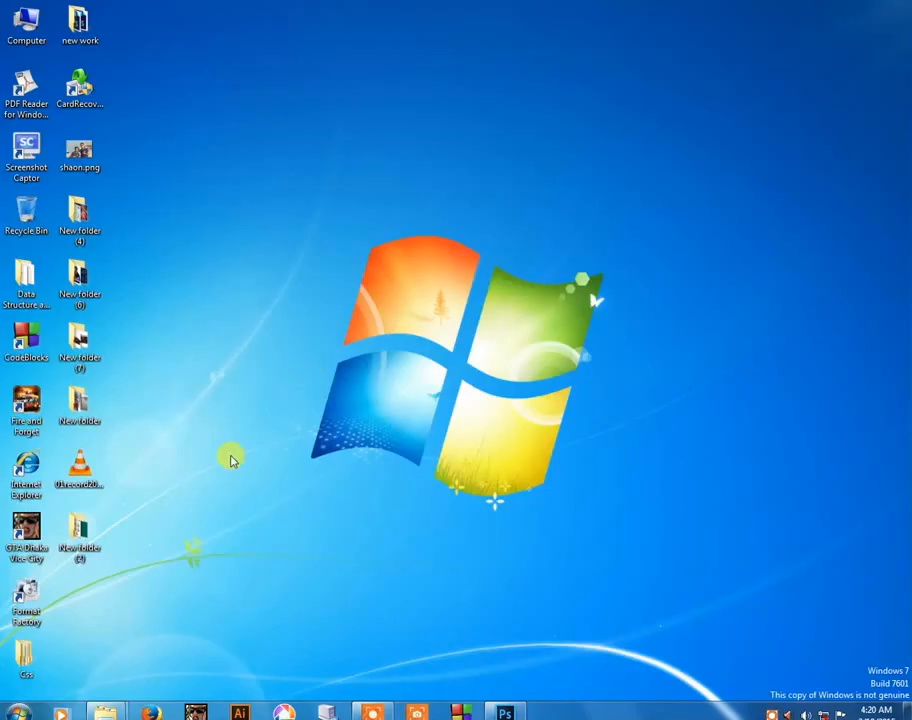
{"action": "double_click", "coordinate": [86, 538]}
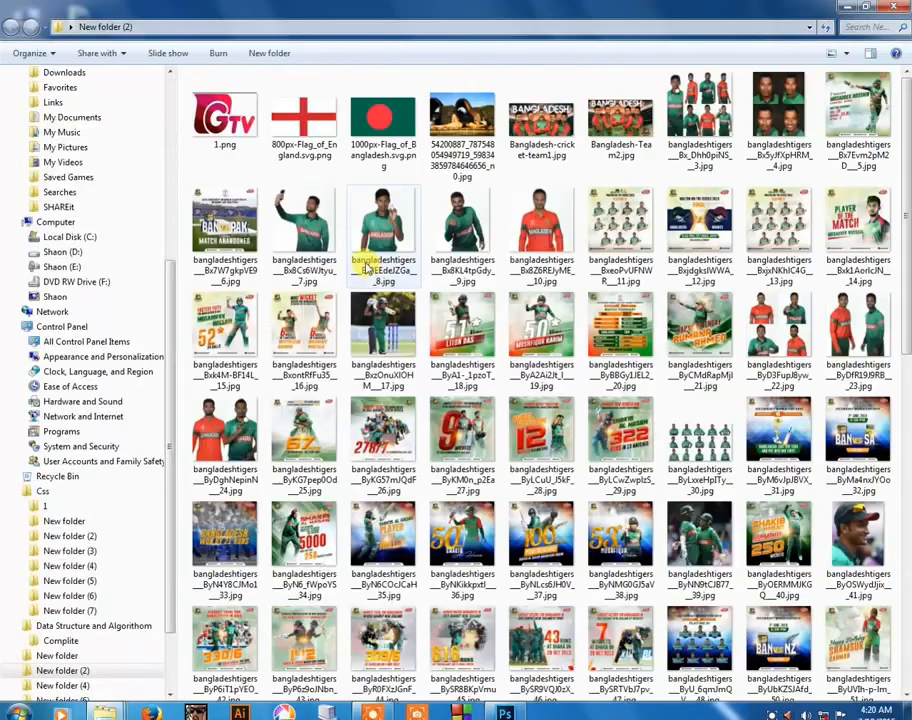
{"action": "left_click", "coordinate": [228, 122]}
{"action": "left_click", "coordinate": [332, 124], "text": "ctrl"}
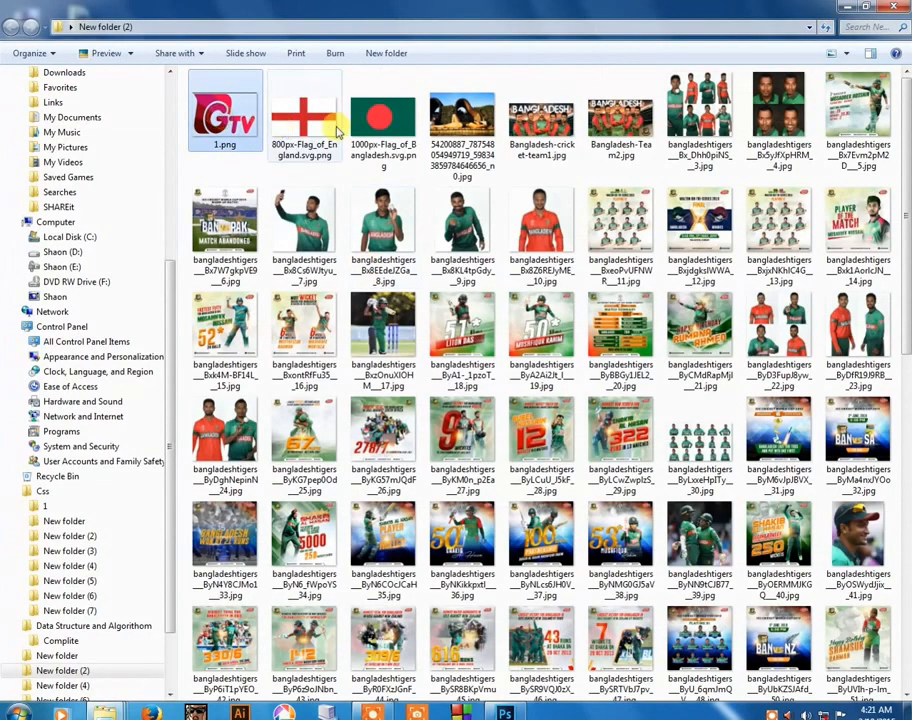
{"action": "left_click", "coordinate": [392, 125], "text": "ctrl"}
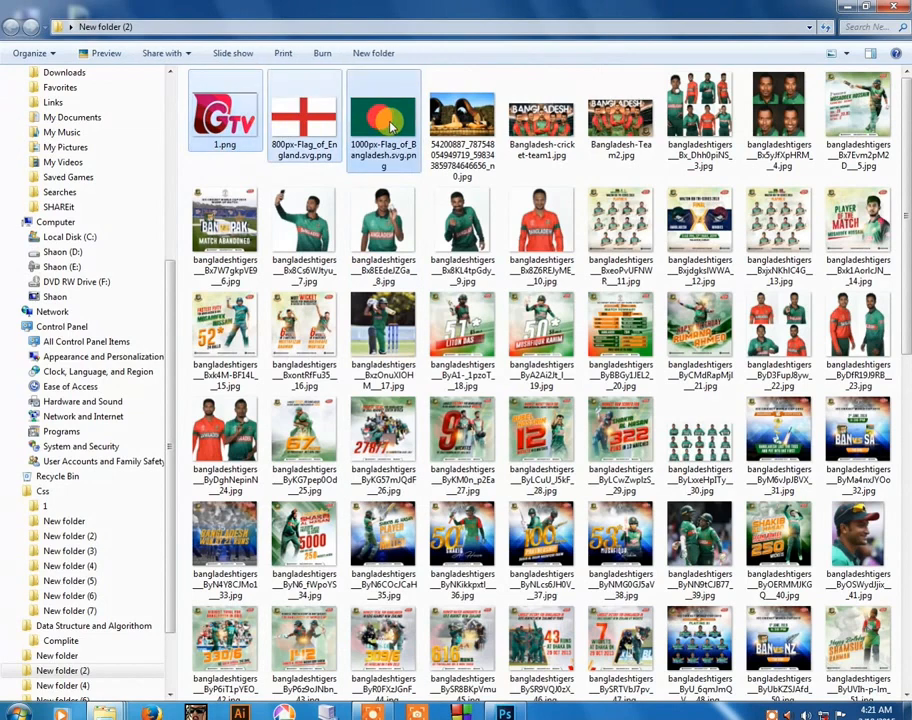
Try to transfer 1.png and the England and Bangladesh flag images together from the folder window into Photoshop.
{"action": "left_click", "coordinate": [392, 125]}
{"action": "left_click", "coordinate": [393, 148]}
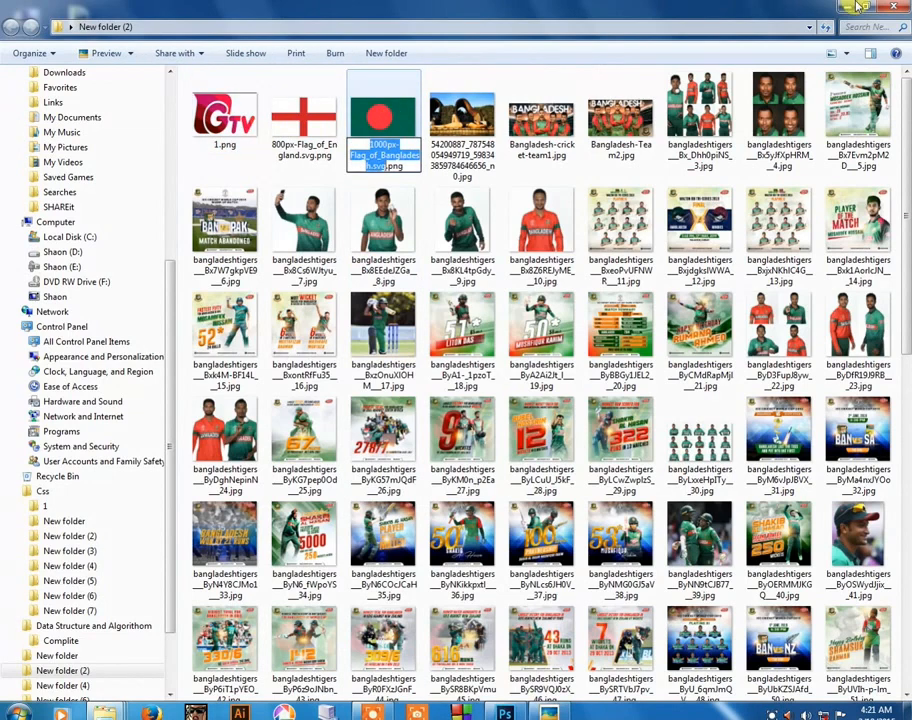
{"action": "left_click", "coordinate": [240, 127], "text": "shift"}
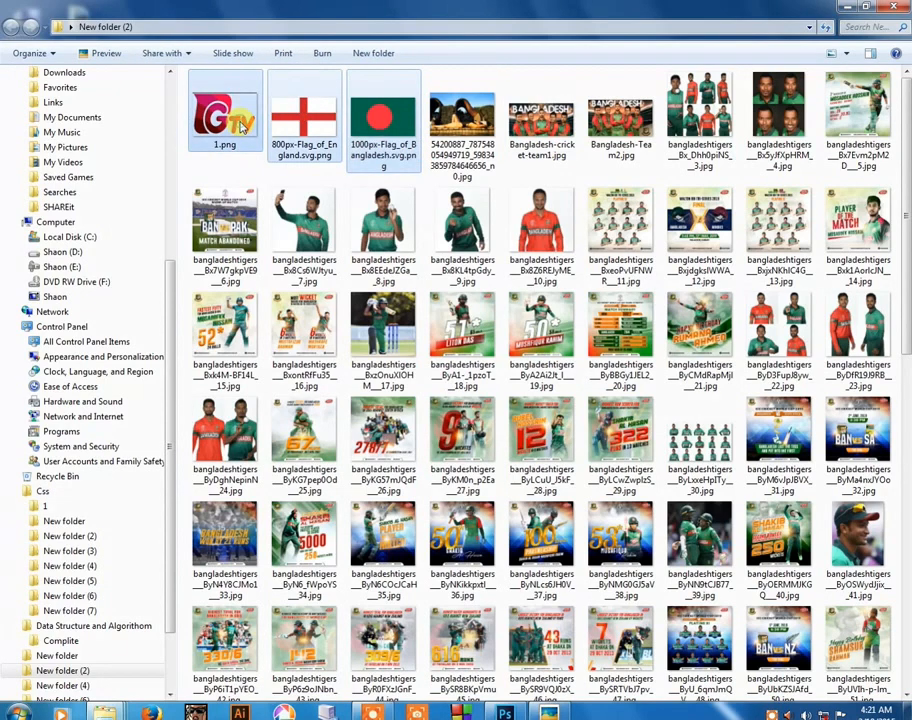
{"action": "double_click", "coordinate": [240, 127]}
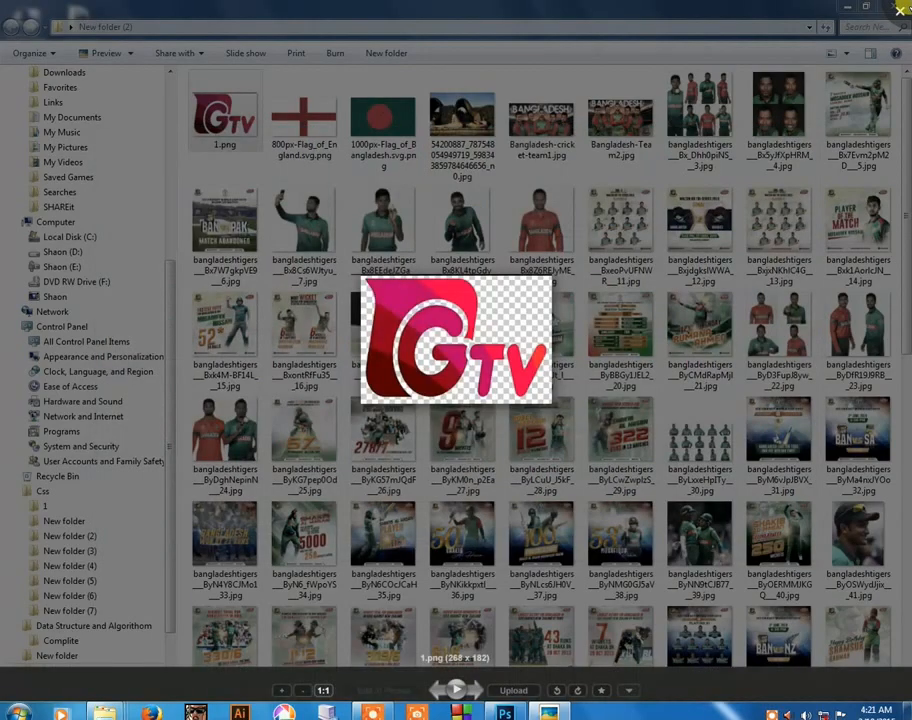
{"action": "left_click", "coordinate": [896, 8]}
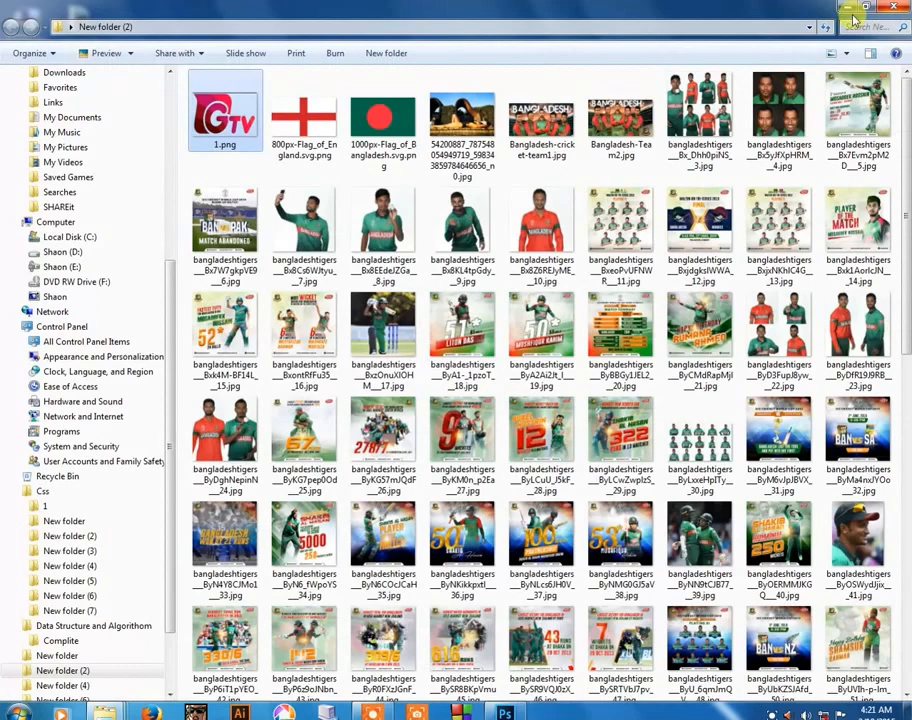
{"action": "left_click", "coordinate": [380, 125], "text": "shift"}
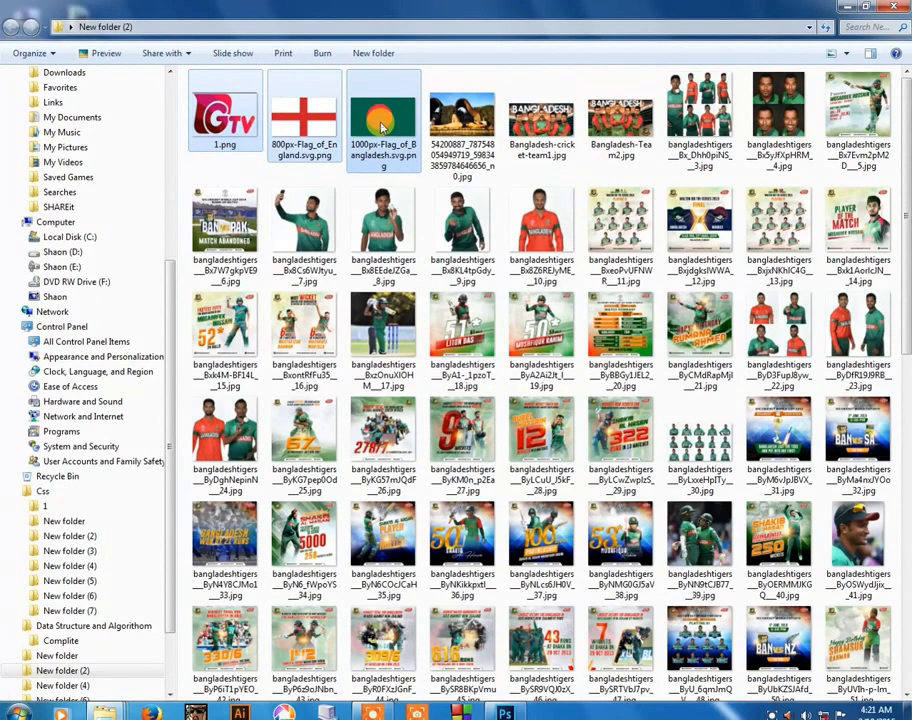
{"action": "left_click_drag", "start_coordinate": [383, 140], "coordinate": [500, 700]}
{"action": "left_click_drag", "start_coordinate": [619, 714], "coordinate": [629, 710]}
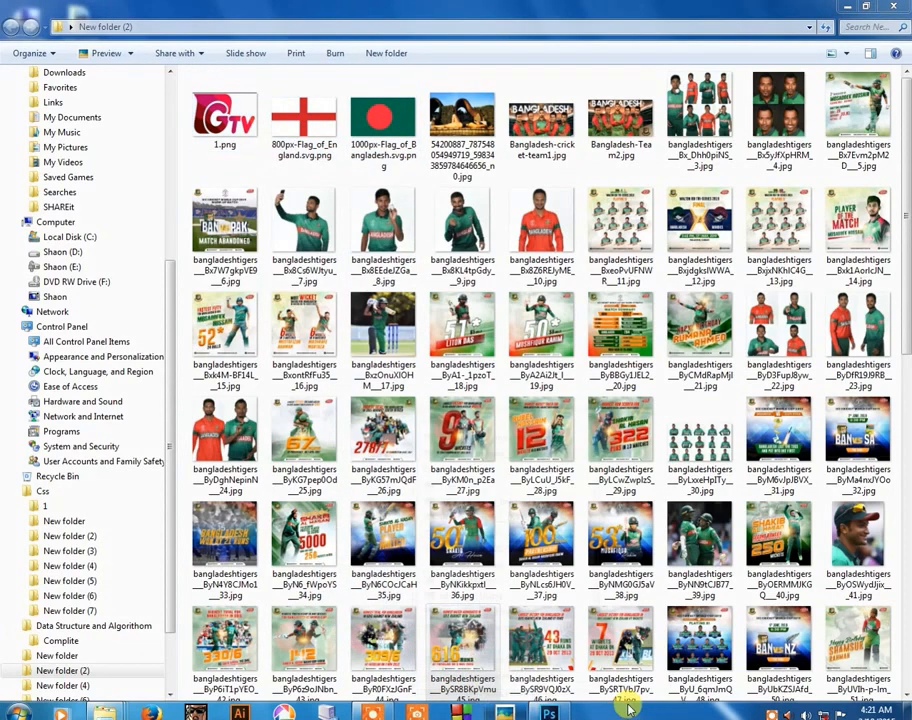
Try again to select the GTV logo and the two flag images in the folder, closing any image preview.
{"action": "left_click", "coordinate": [250, 122]}
{"action": "left_click", "coordinate": [383, 122], "text": "shift"}
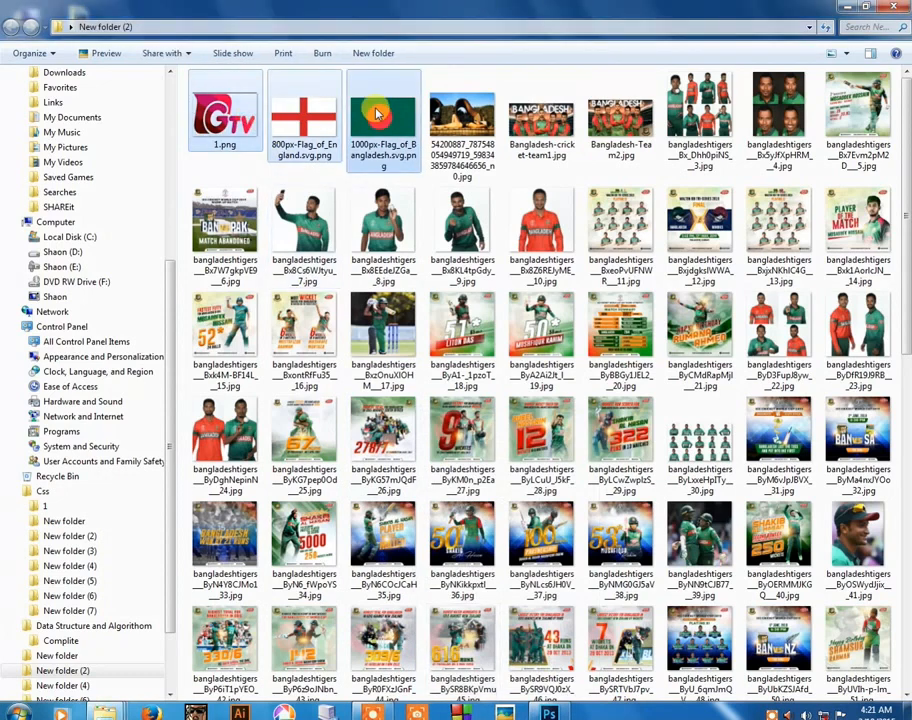
{"action": "double_click", "coordinate": [432, 201]}
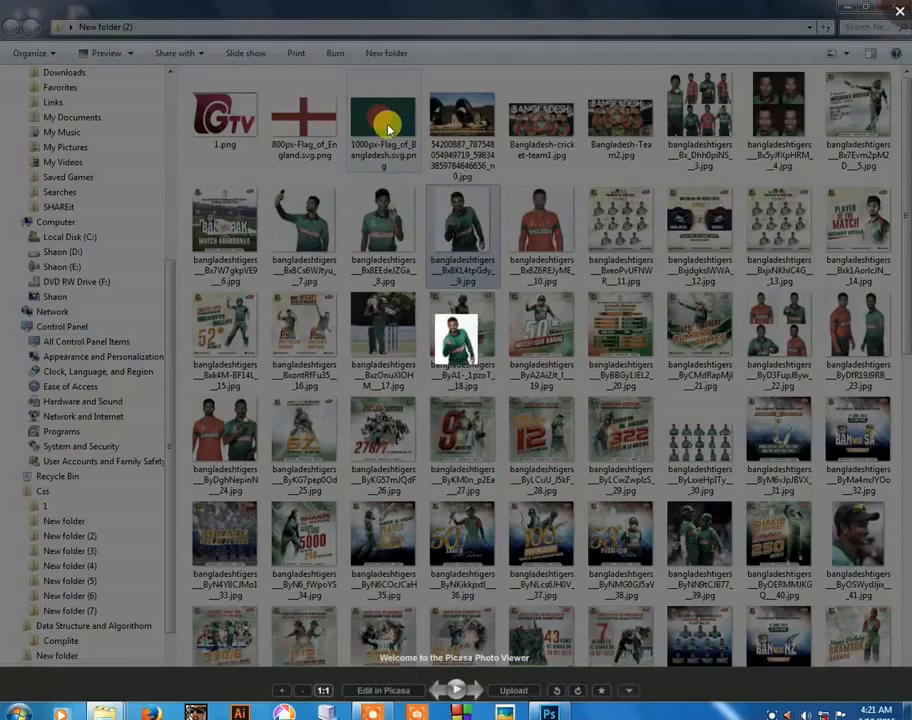
{"action": "left_click", "coordinate": [900, 12]}
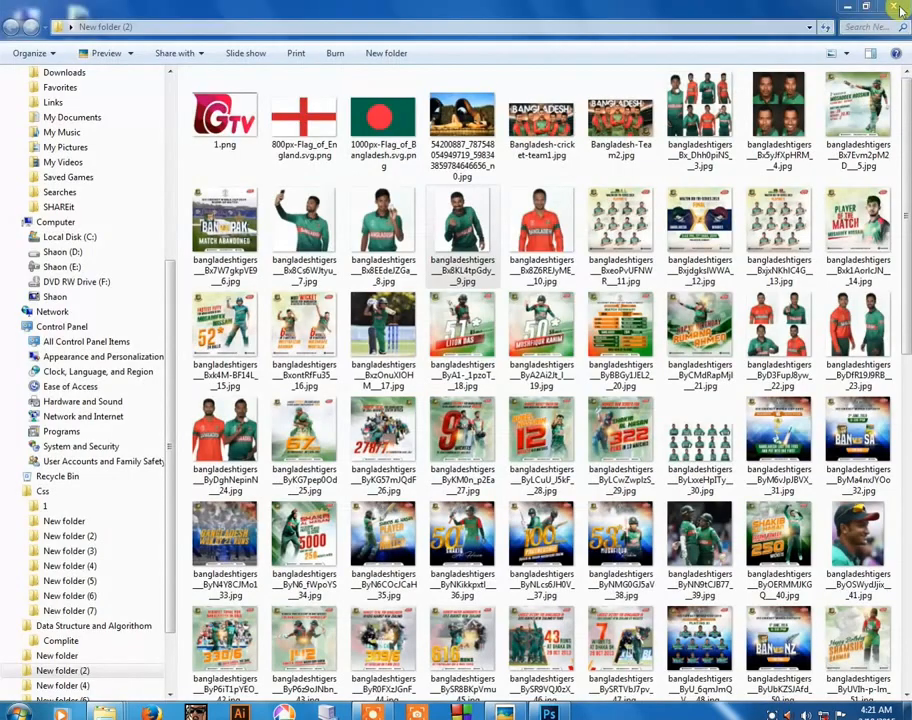
{"action": "left_click", "coordinate": [241, 117], "text": "ctrl"}
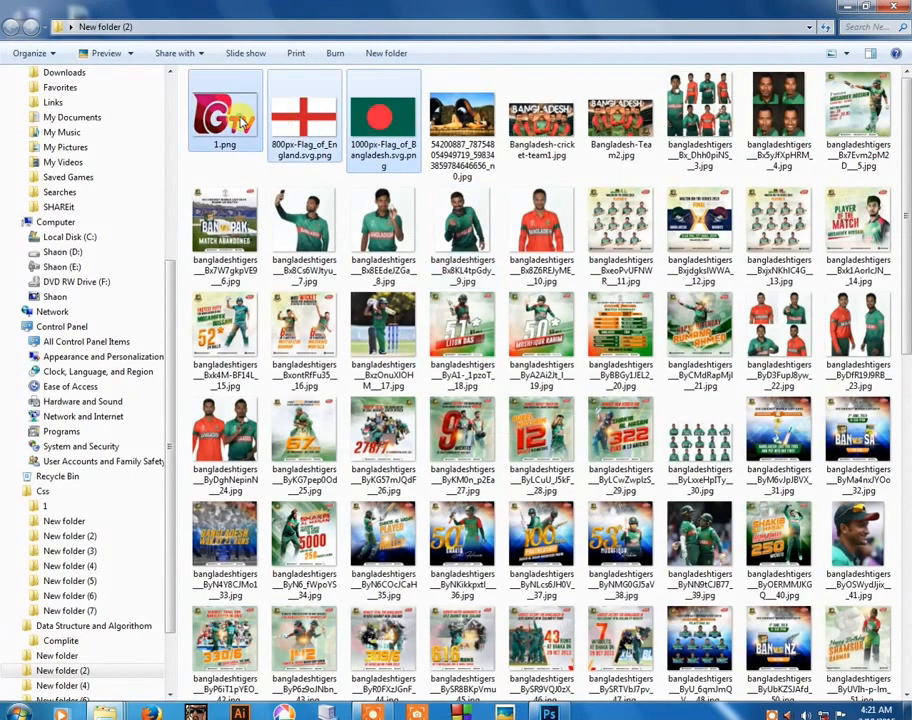
{"action": "left_click", "coordinate": [236, 109]}
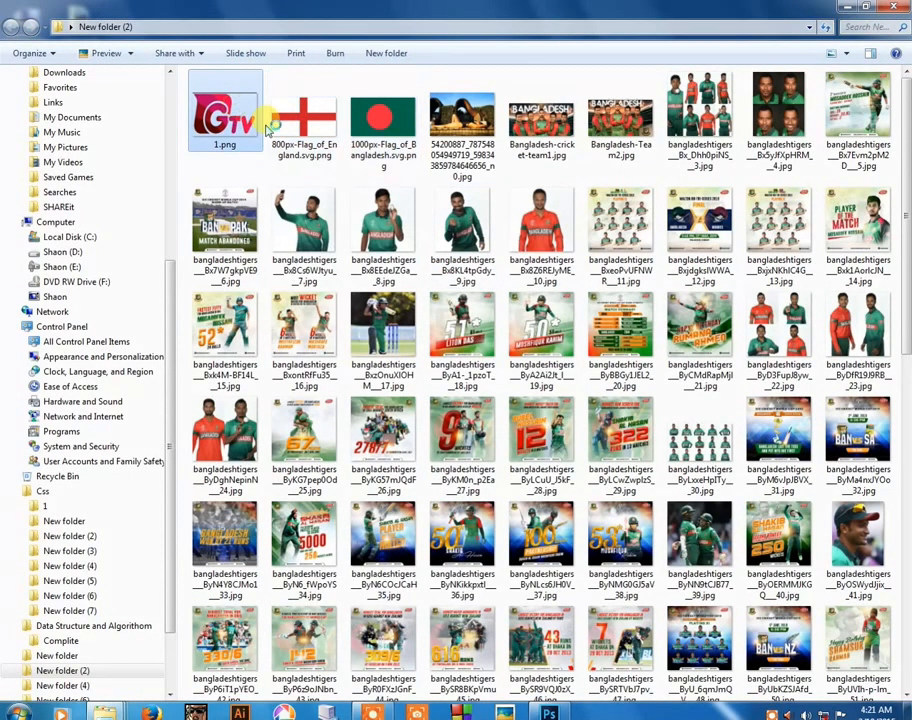
{"action": "left_click", "coordinate": [265, 120]}
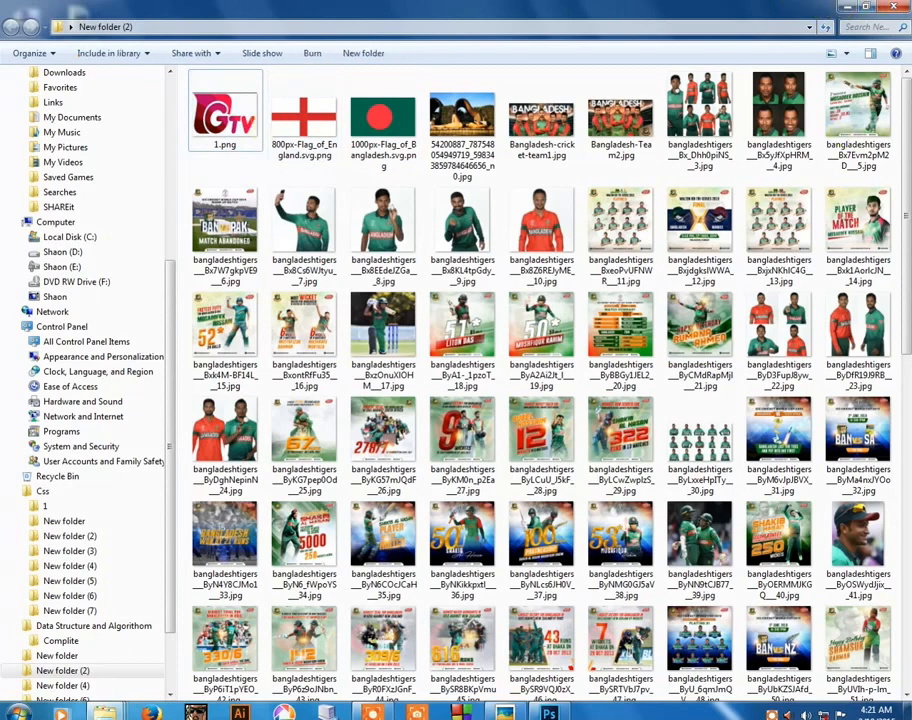
Switch back to Photoshop and open 1.png from New folder (2) on the Desktop.
{"action": "left_click", "coordinate": [549, 713]}
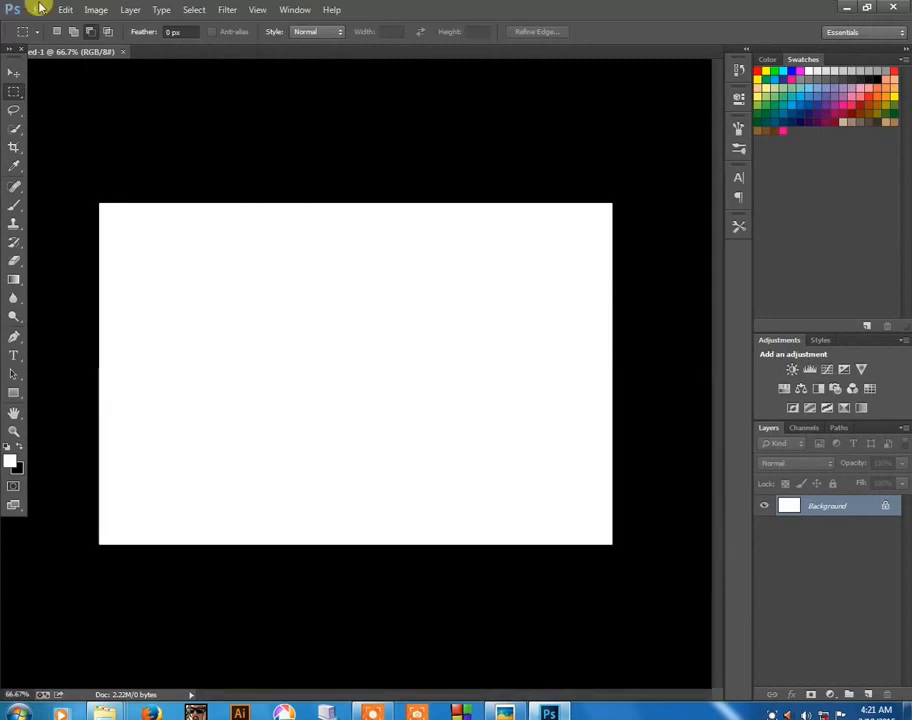
{"action": "left_click", "coordinate": [42, 10]}
{"action": "left_click", "coordinate": [45, 40]}
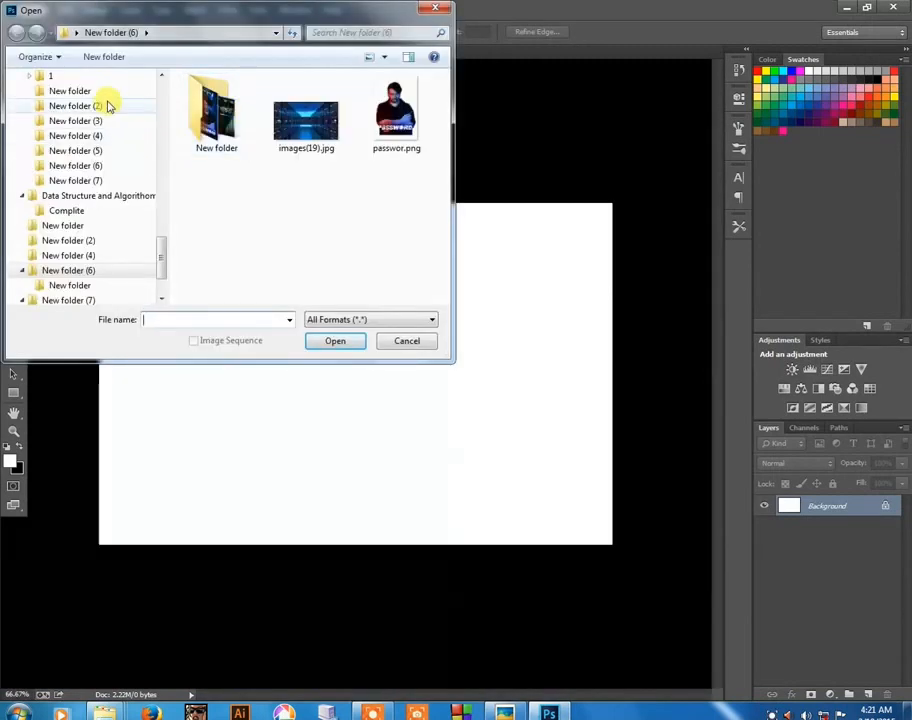
{"action": "left_click_drag", "start_coordinate": [161, 248], "coordinate": [85, 104]}
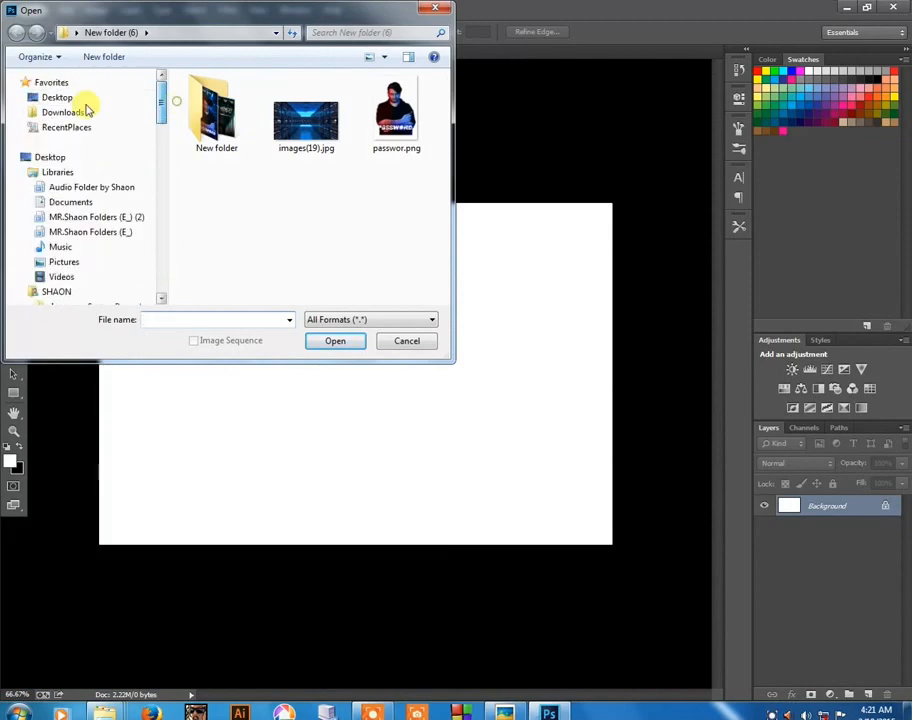
{"action": "left_click", "coordinate": [75, 97]}
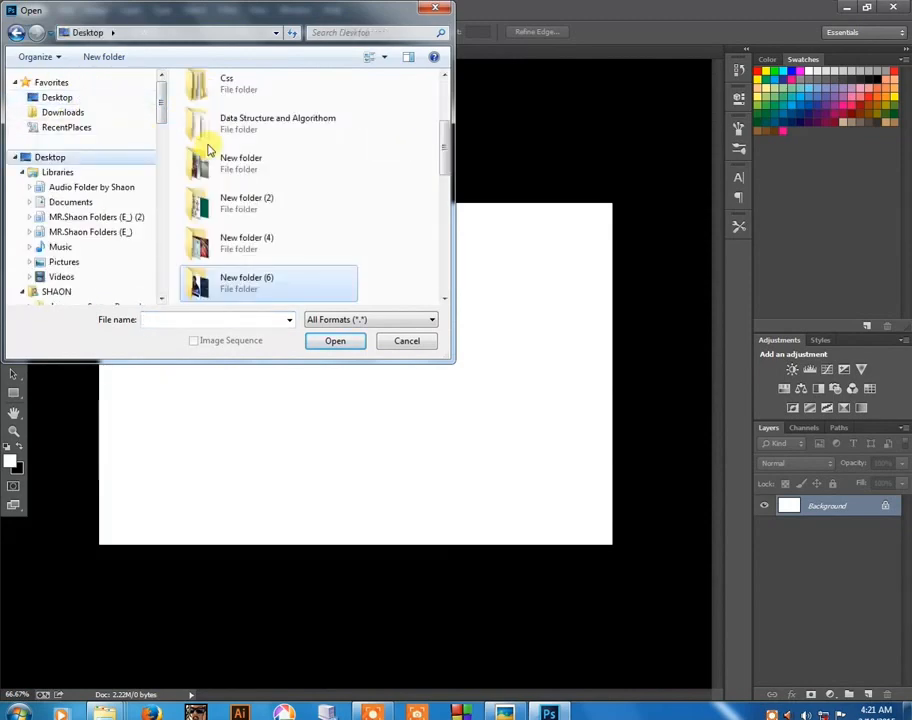
{"action": "double_click", "coordinate": [264, 206]}
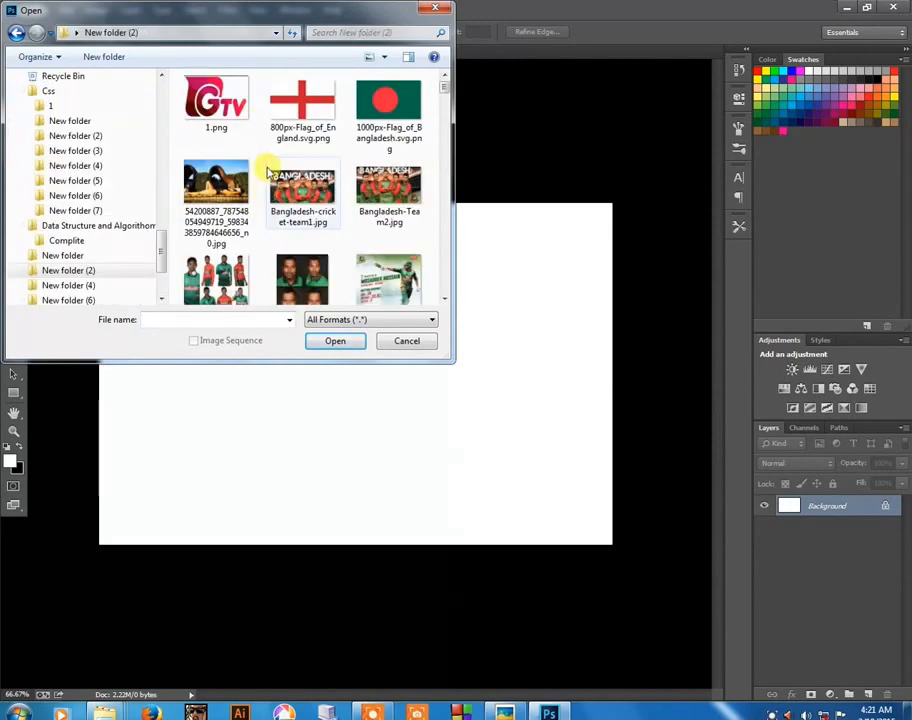
{"action": "double_click", "coordinate": [244, 120]}
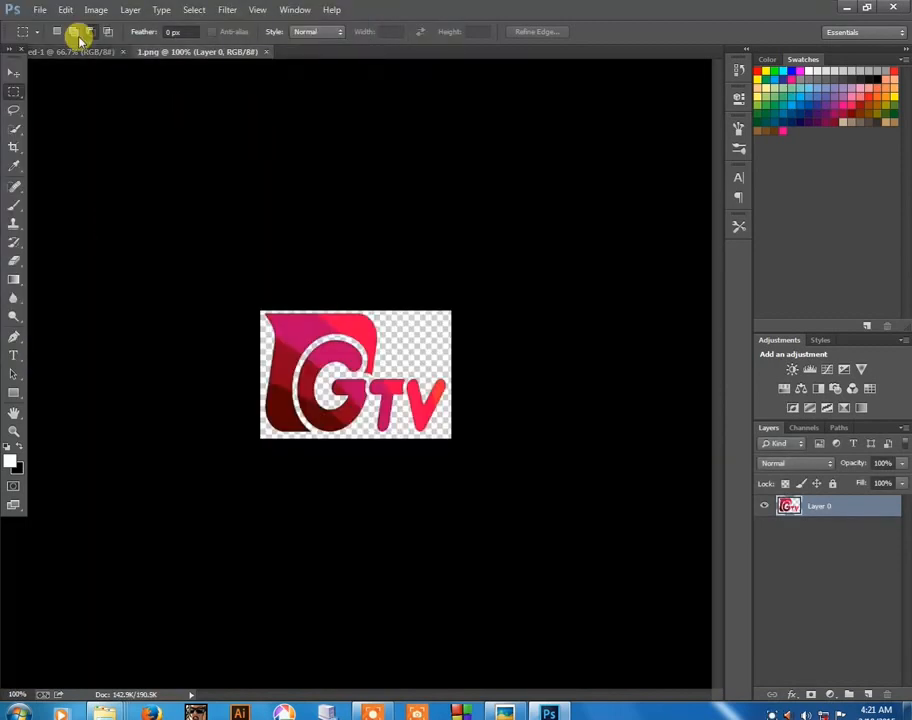
Open 800px-Flag_of_England.svg.png and 1000px-Flag_of_Bangladesh.svg.png from the same folder as separate documents.
{"action": "left_click", "coordinate": [47, 15]}
{"action": "left_click", "coordinate": [45, 36]}
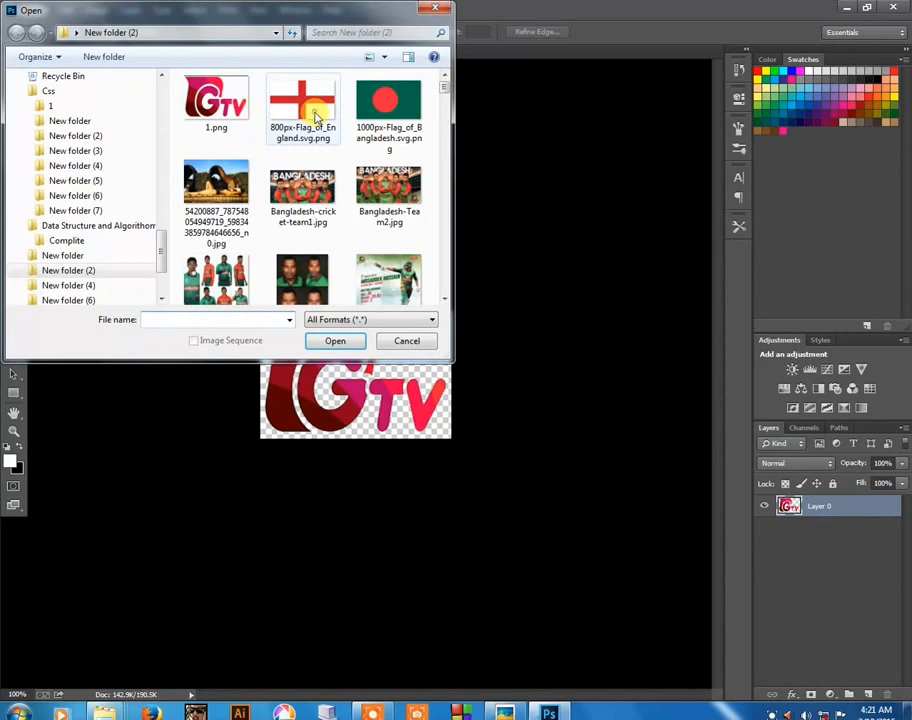
{"action": "double_click", "coordinate": [316, 118]}
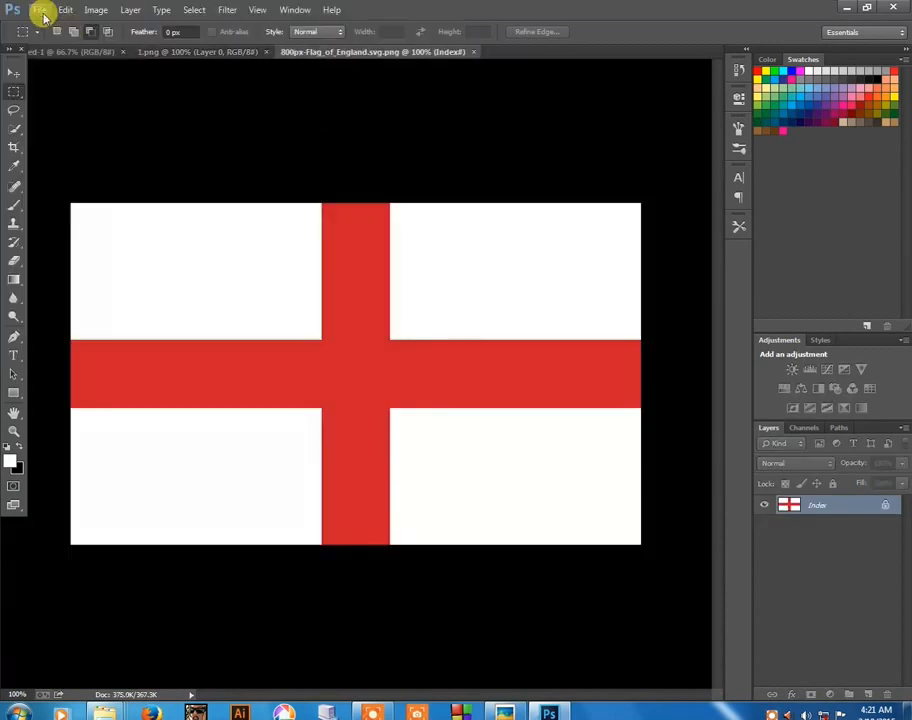
{"action": "left_click", "coordinate": [45, 15]}
{"action": "left_click", "coordinate": [49, 37]}
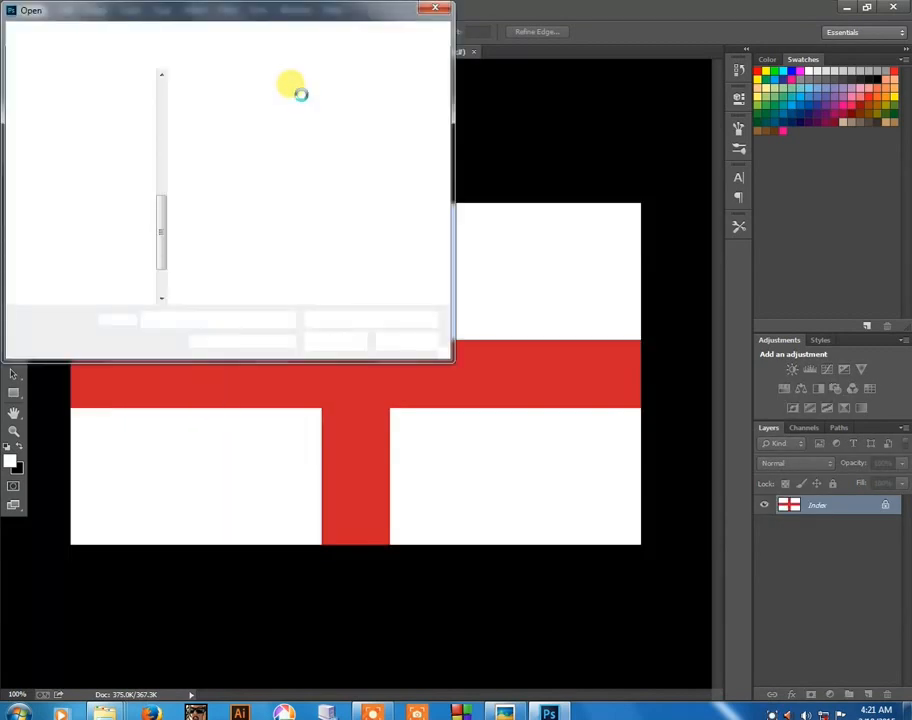
{"action": "left_click", "coordinate": [379, 106]}
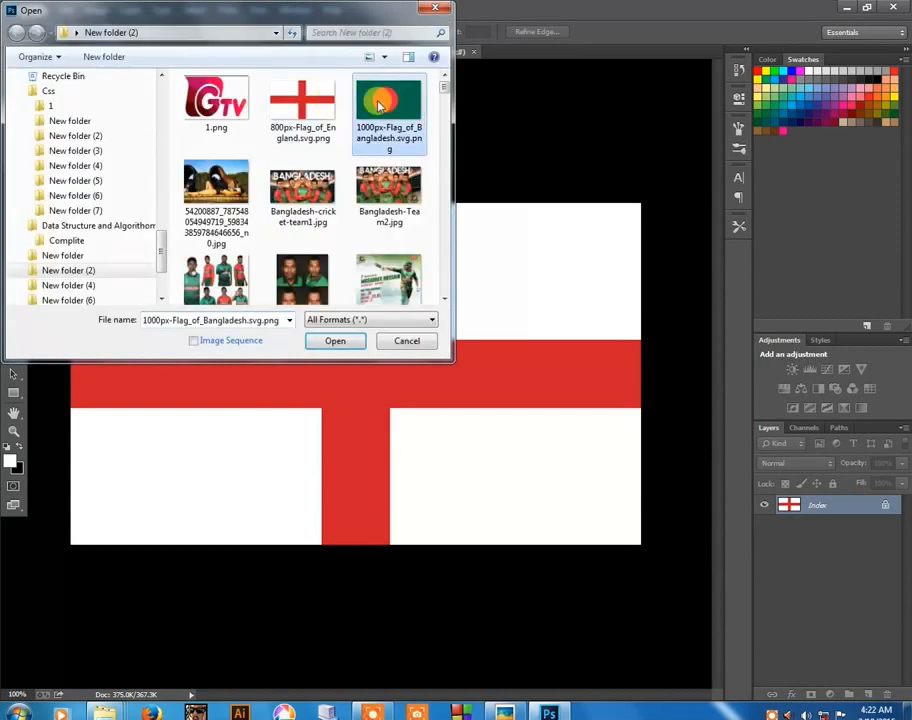
{"action": "double_click", "coordinate": [379, 106]}
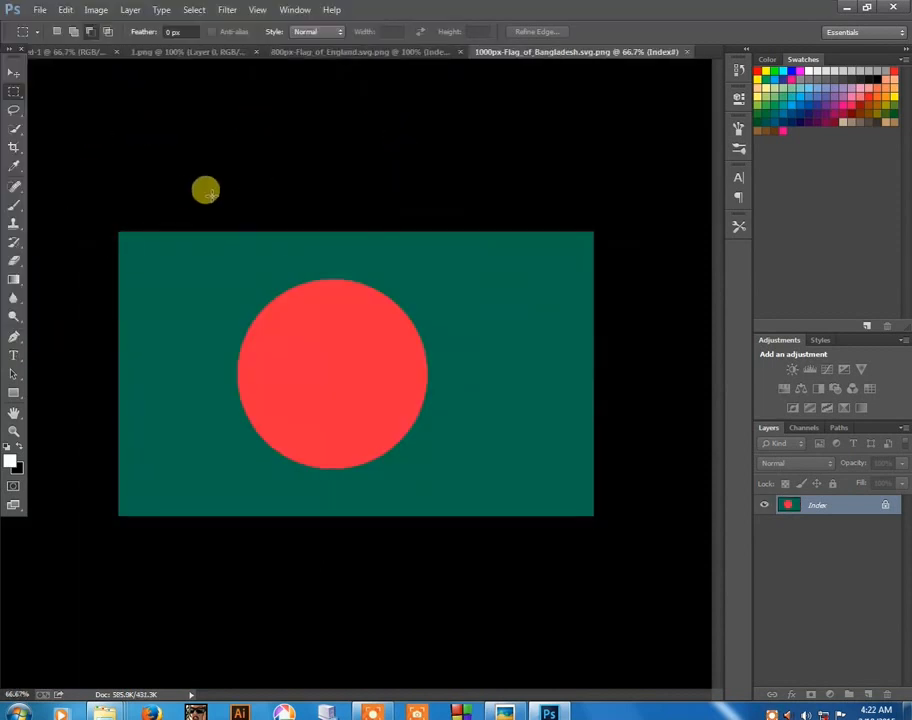
Copy the whole Bangladesh flag image into the untitled design document as a new layer.
{"action": "key", "text": "ctrl+a"}
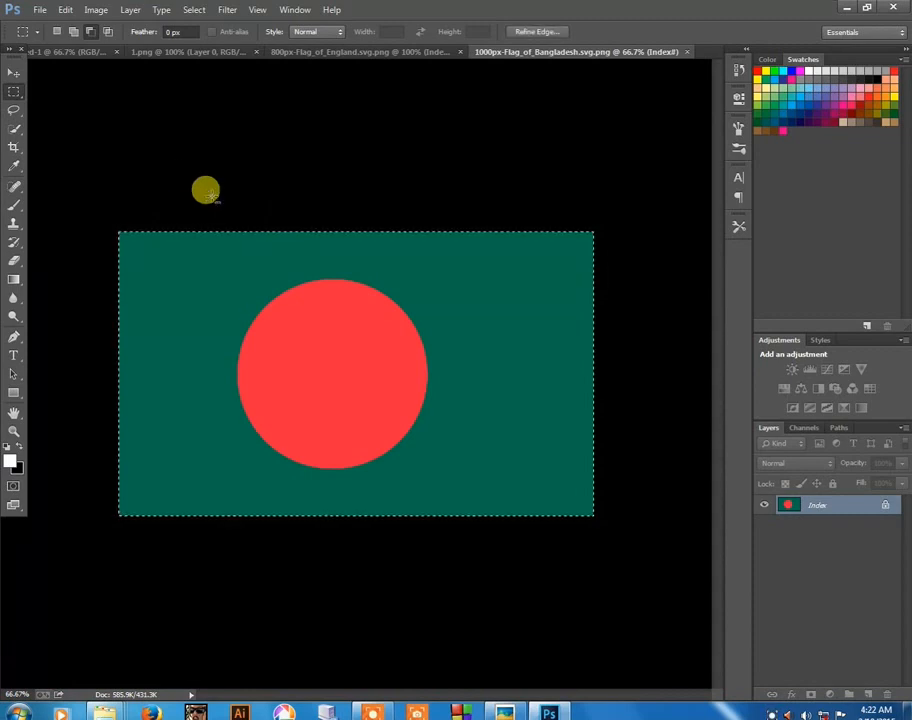
{"action": "left_click", "coordinate": [14, 72]}
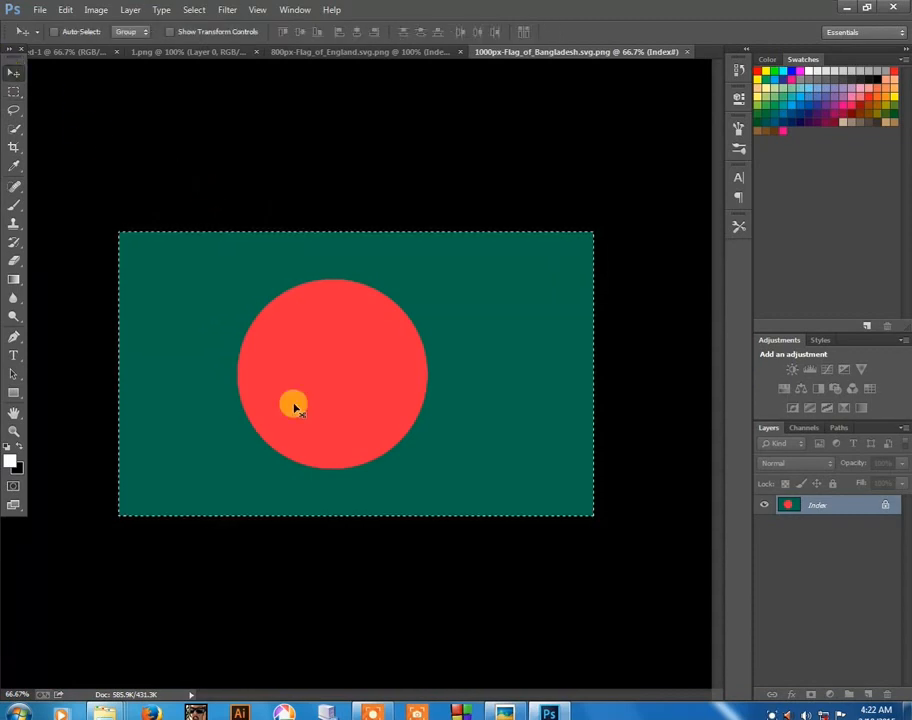
{"action": "left_click_drag", "start_coordinate": [295, 407], "coordinate": [348, 297]}
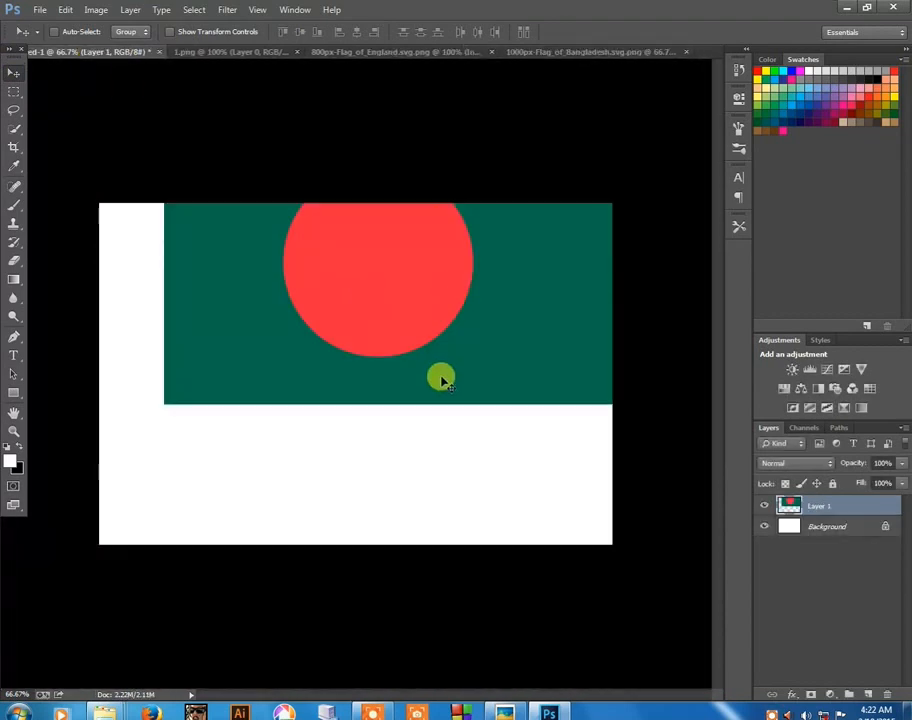
Scale down the Bangladesh flag and move it to the right side of the canvas, slightly below the top edge.
{"action": "key", "text": "ctrl+t"}
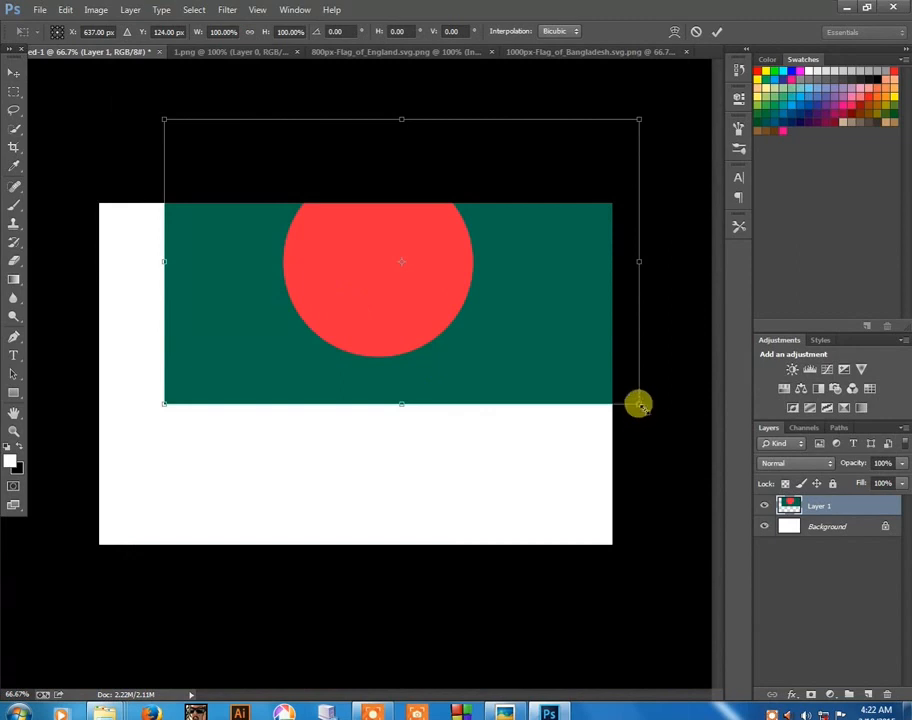
{"action": "left_click_drag", "start_coordinate": [640, 404], "coordinate": [594, 375]}
{"action": "key", "text": "Return"}
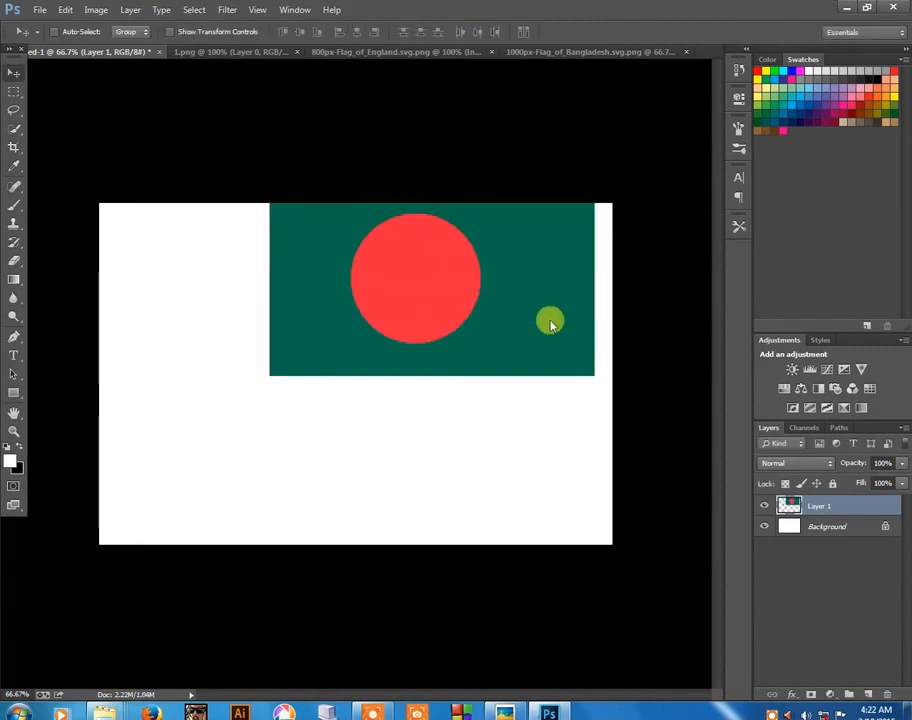
{"action": "left_click_drag", "start_coordinate": [372, 270], "coordinate": [406, 340]}
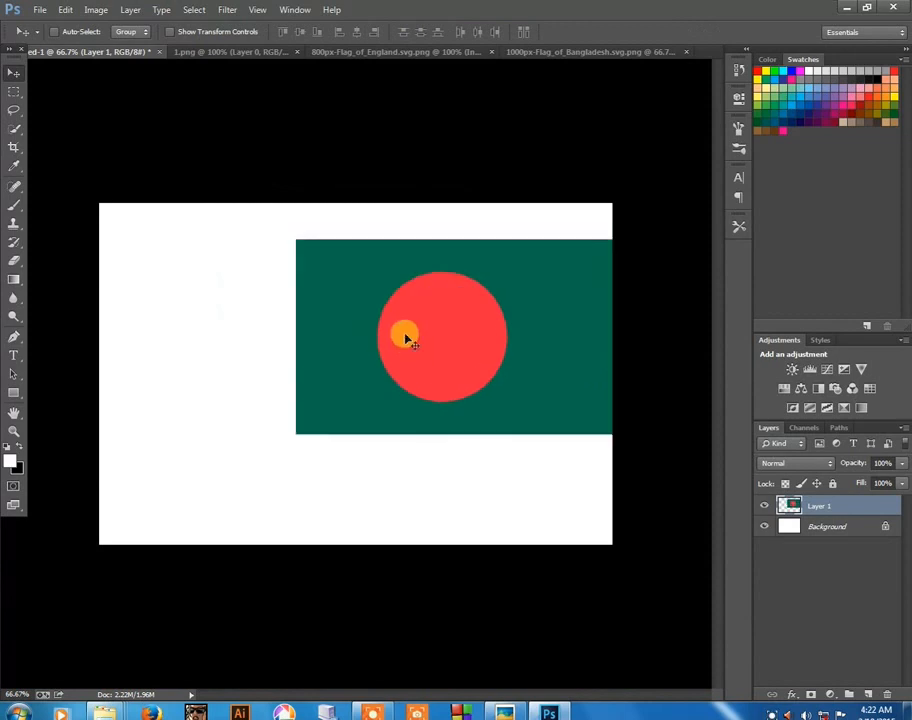
Bring the GTV logo from 1.png and the whole England flag image into the design document as separate layers.
{"action": "left_click", "coordinate": [240, 52]}
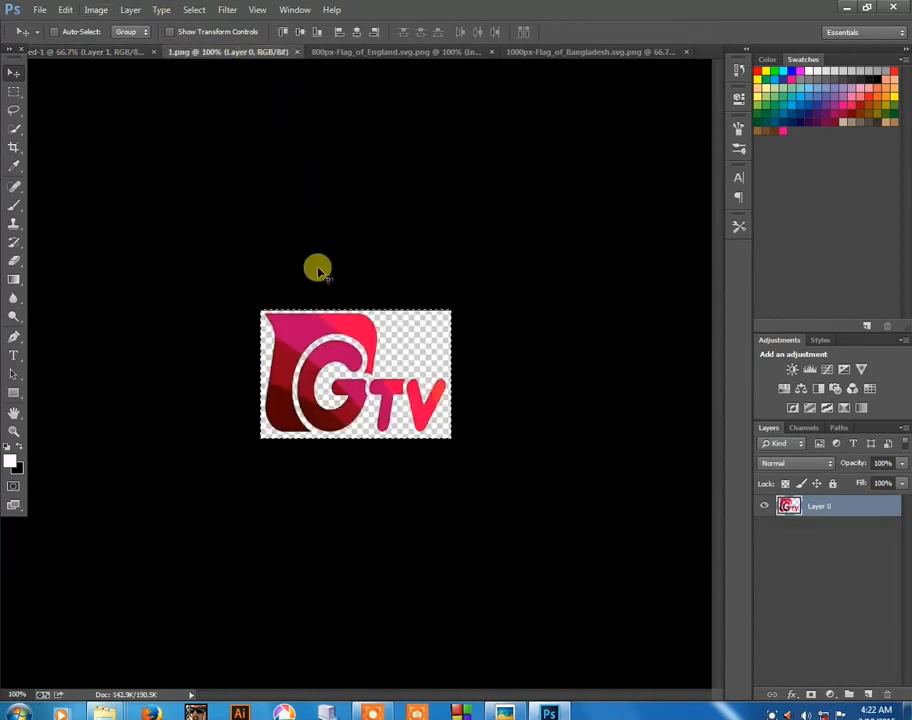
{"action": "left_click_drag", "start_coordinate": [289, 326], "coordinate": [340, 332]}
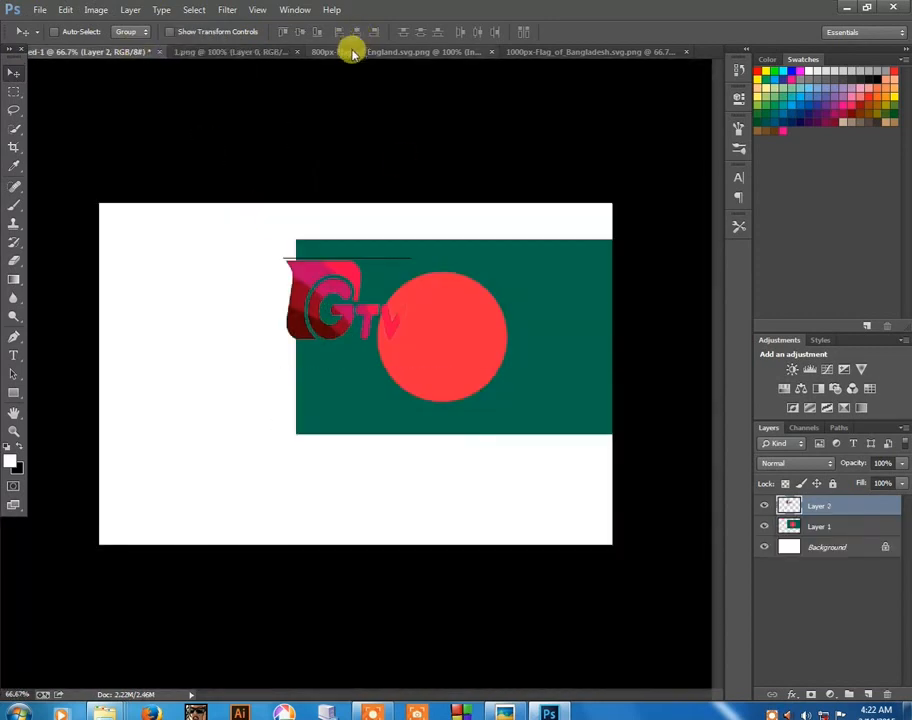
{"action": "left_click", "coordinate": [352, 52]}
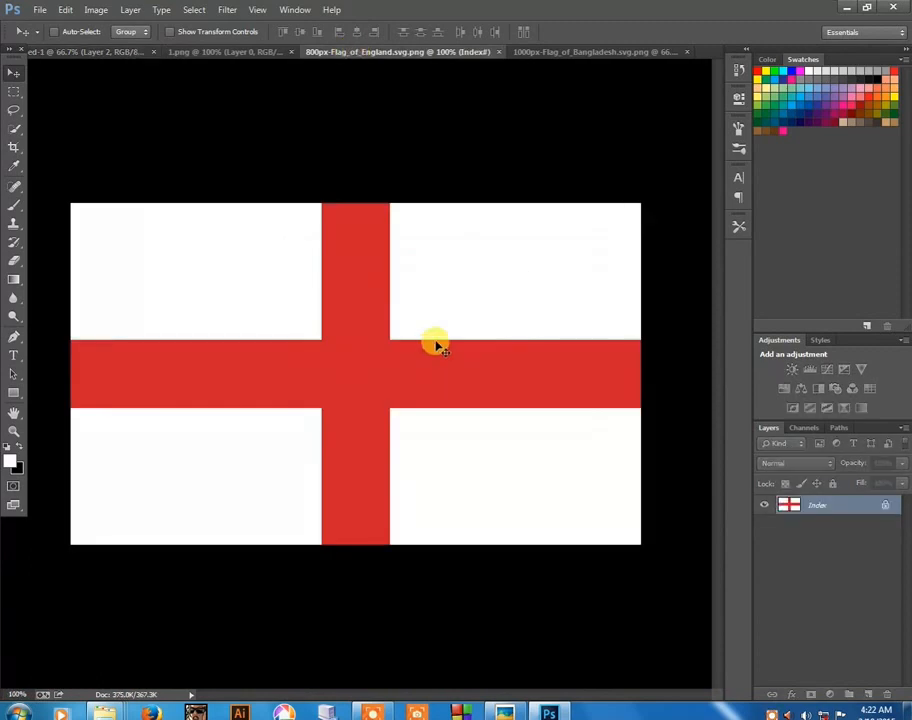
{"action": "key", "text": "ctrl+a"}
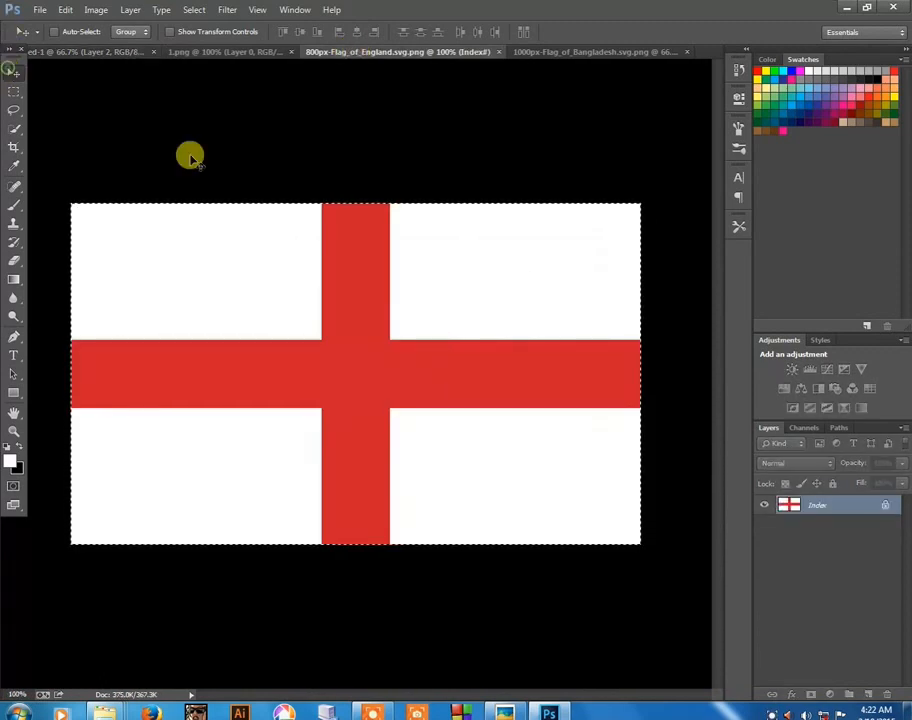
{"action": "left_click_drag", "start_coordinate": [368, 328], "coordinate": [313, 372]}
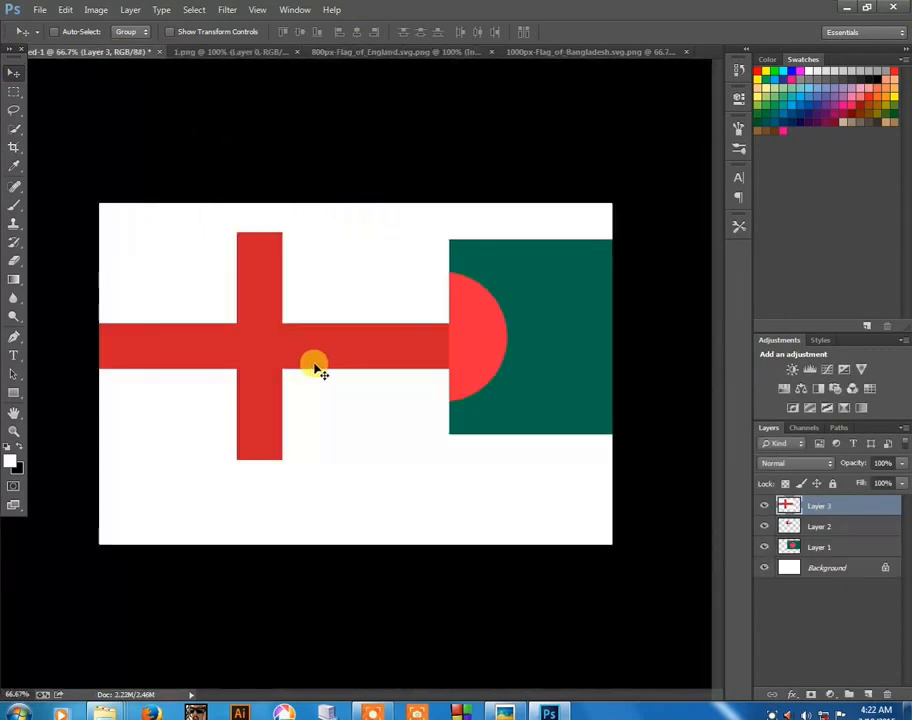
Scale down the England flag and place it in the left half of the canvas.
{"action": "key", "text": "ctrl+t"}
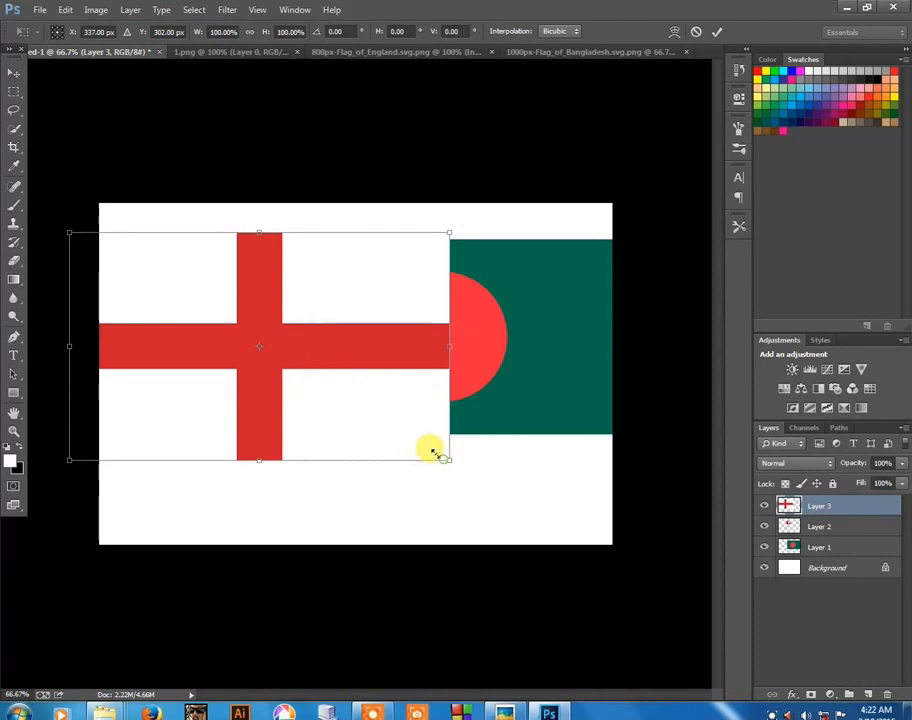
{"action": "left_click_drag", "start_coordinate": [433, 452], "coordinate": [410, 432]}
{"action": "double_click", "coordinate": [358, 357]}
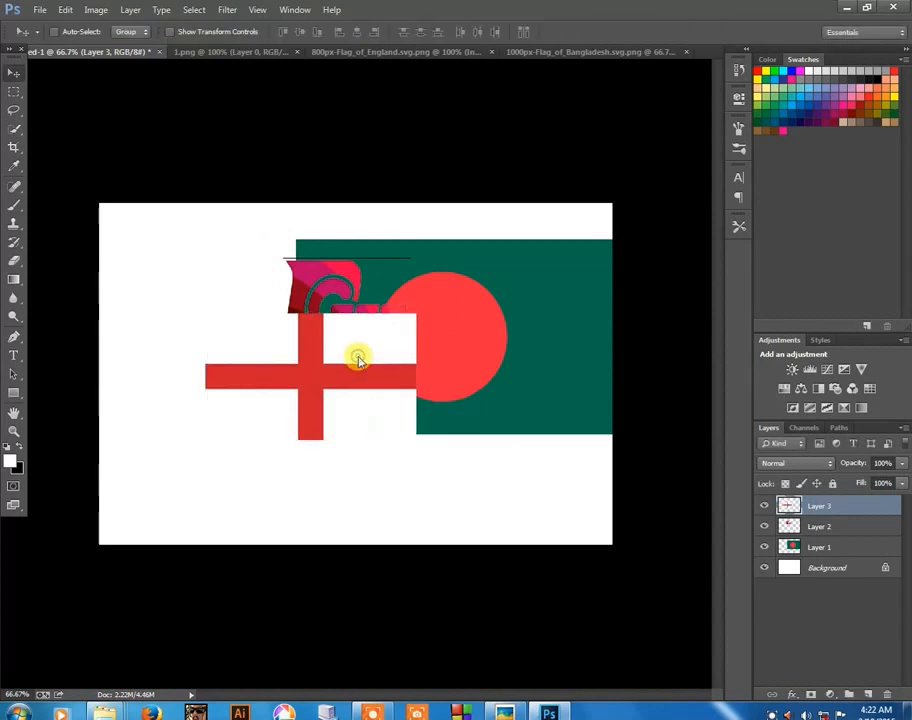
{"action": "left_click_drag", "start_coordinate": [326, 342], "coordinate": [258, 306]}
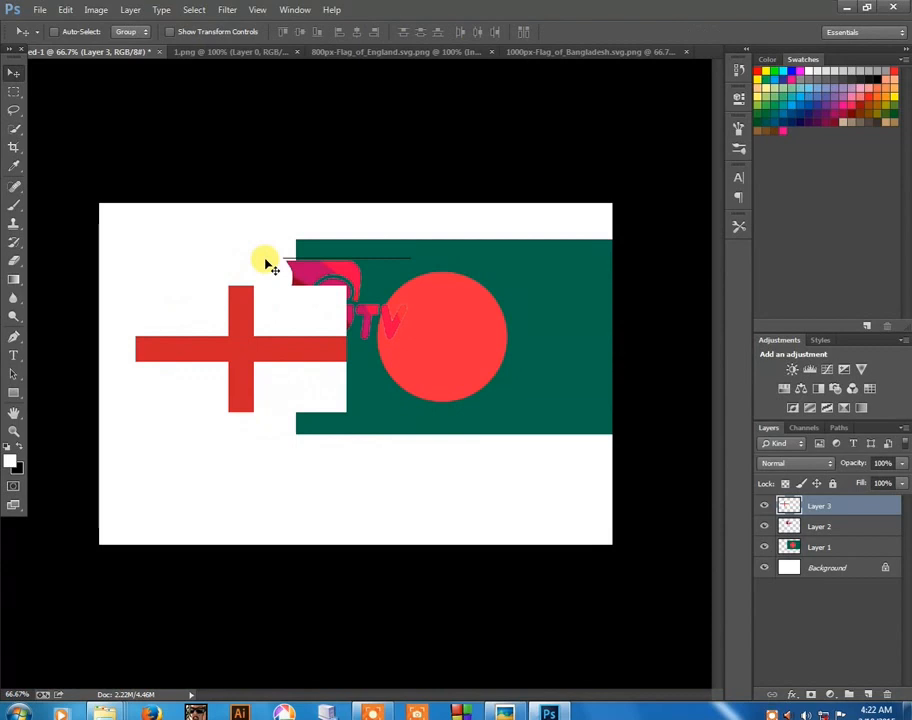
Convert the Background to a regular layer named Layer 0 and fill it with light grey #d2cece, set as the background color.
{"action": "double_click", "coordinate": [816, 567]}
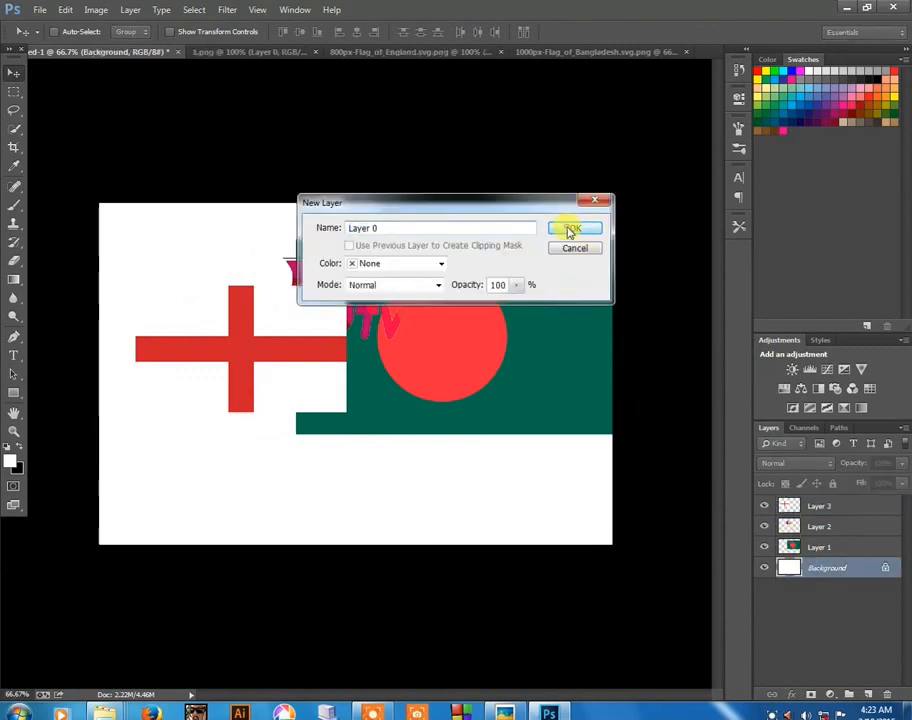
{"action": "left_click", "coordinate": [570, 230]}
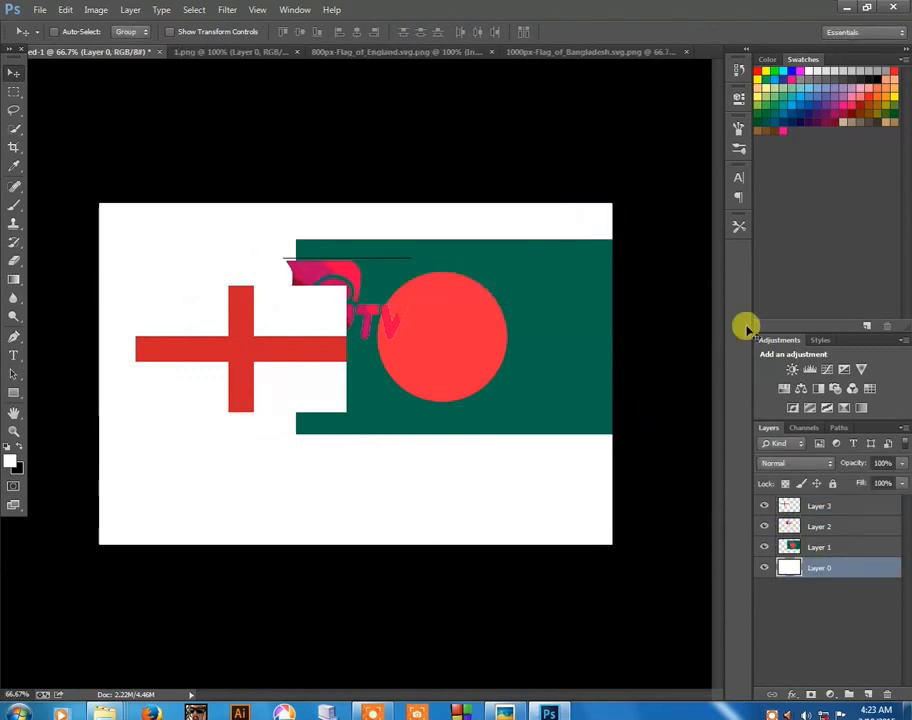
{"action": "left_click", "coordinate": [20, 467]}
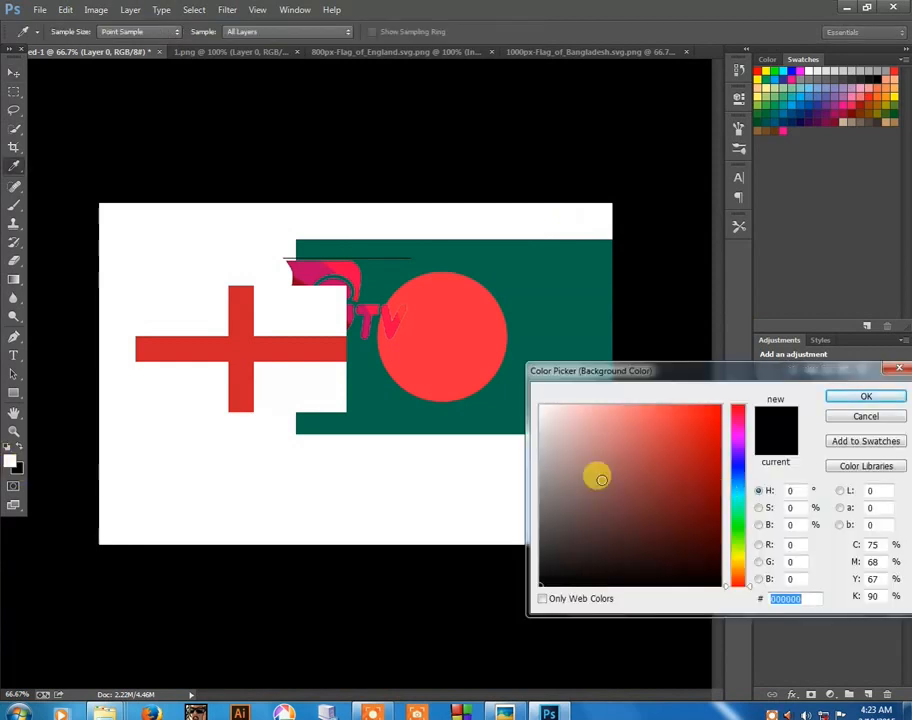
{"action": "mouse_move", "coordinate": [542, 413]}
{"action": "left_mouse_down"}
{"action": "mouse_move", "coordinate": [543, 452]}
{"action": "mouse_move", "coordinate": [542, 436]}
{"action": "left_mouse_up"}
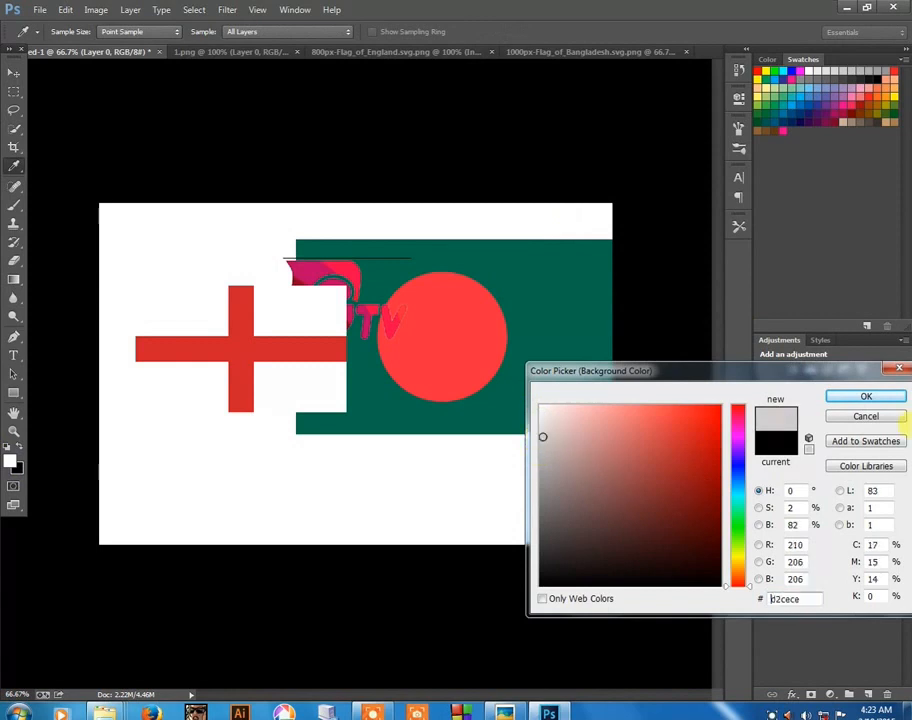
{"action": "left_click", "coordinate": [868, 398]}
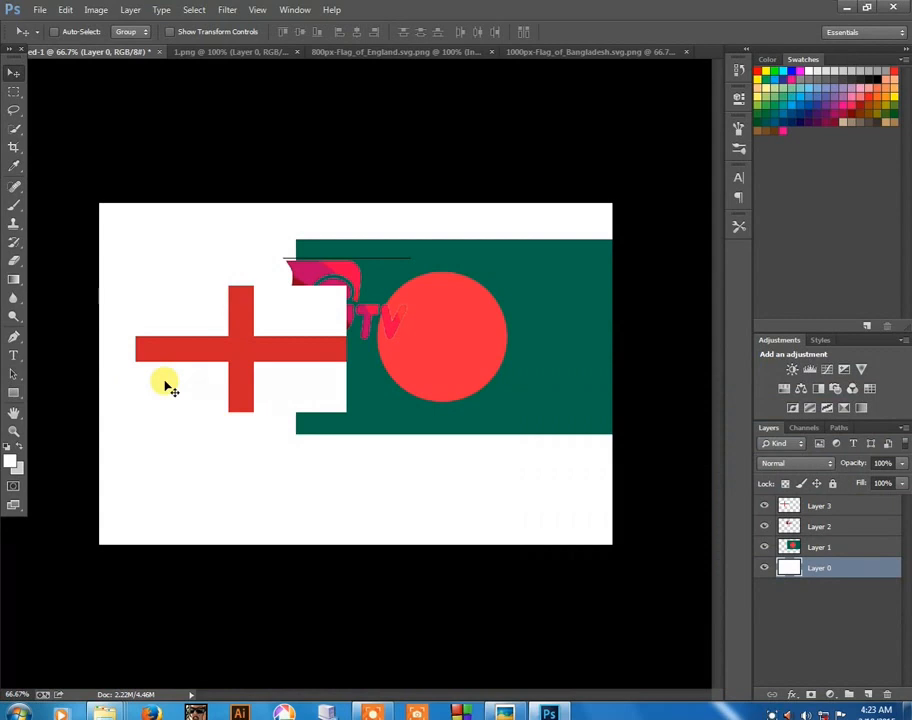
{"action": "key", "text": "alt+BackSpace"}
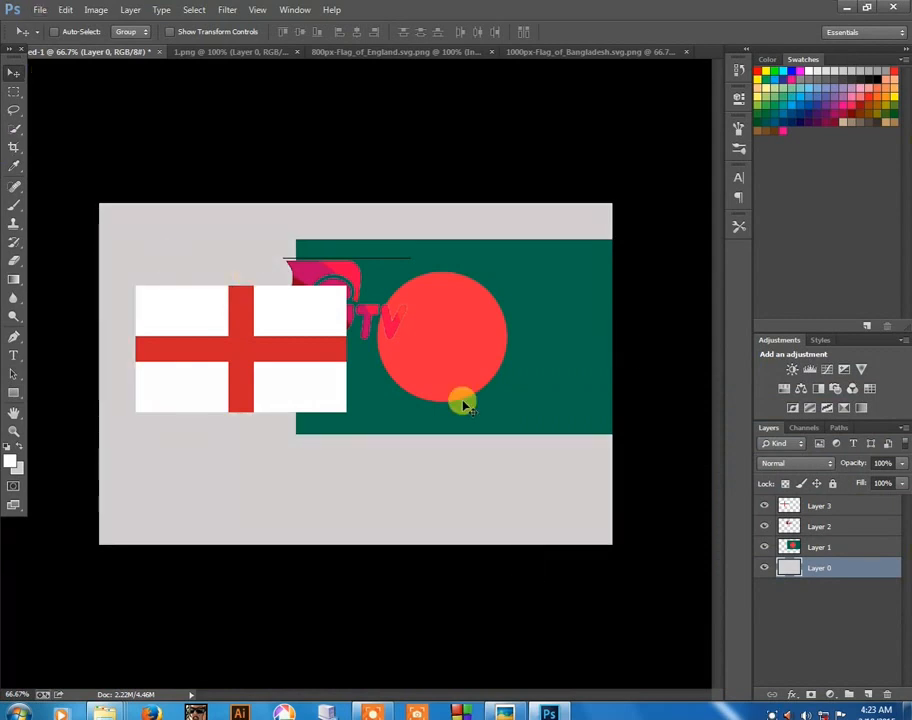
Select the England flag layer and move the flag closer to the canvas's left edge.
{"action": "double_click", "coordinate": [819, 505]}
{"action": "left_click", "coordinate": [329, 369]}
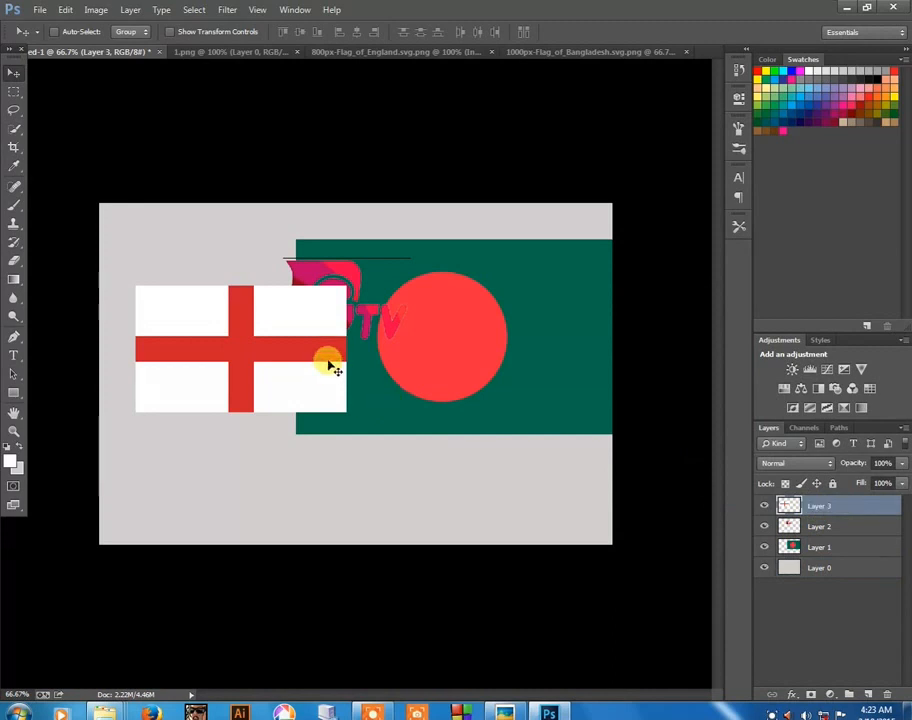
{"action": "left_click_drag", "start_coordinate": [331, 369], "coordinate": [303, 371]}
{"action": "left_click_drag", "start_coordinate": [300, 369], "coordinate": [302, 369]}
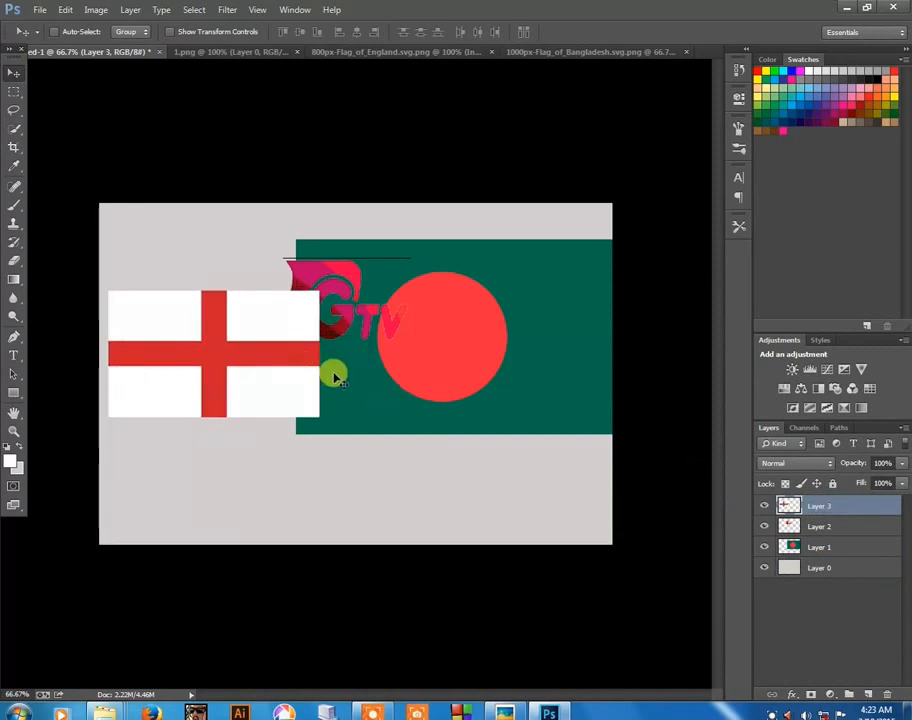
Resize the England flag to about 82.66% width and 87.64% height, aligning its lower edge with the Bangladesh flag's.
{"action": "key", "text": "ctrl+t"}
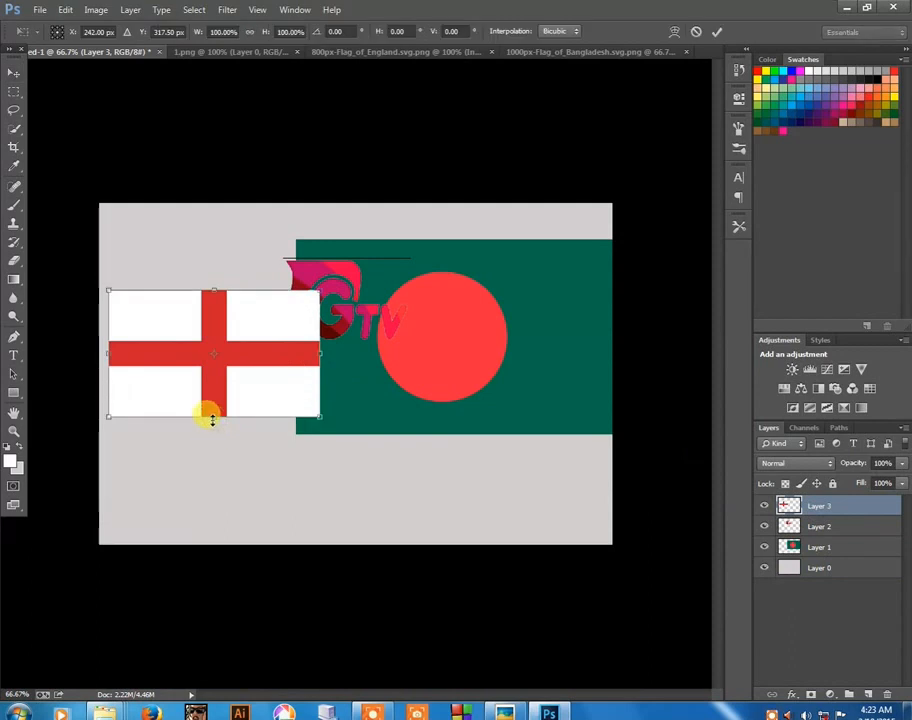
{"action": "left_click_drag", "start_coordinate": [212, 420], "coordinate": [213, 432]}
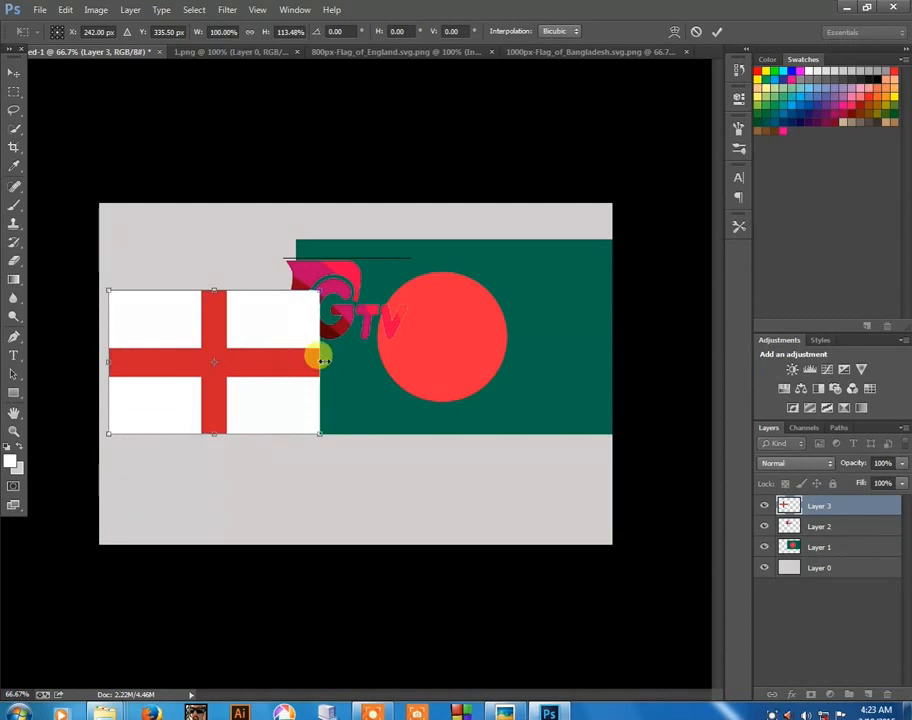
{"action": "left_click_drag", "start_coordinate": [322, 361], "coordinate": [292, 365]}
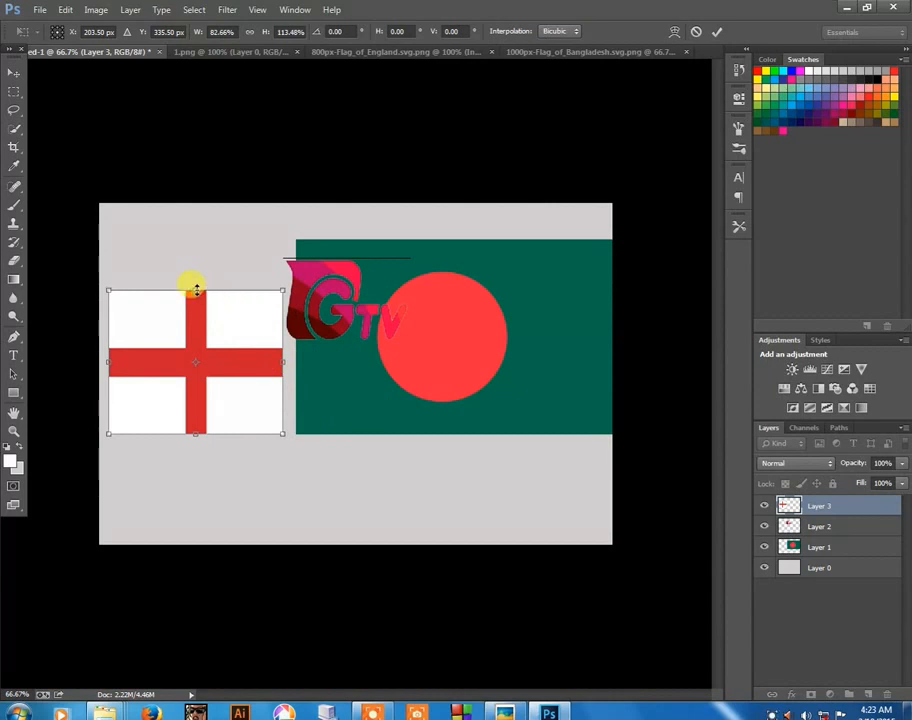
{"action": "left_click_drag", "start_coordinate": [196, 289], "coordinate": [191, 323]}
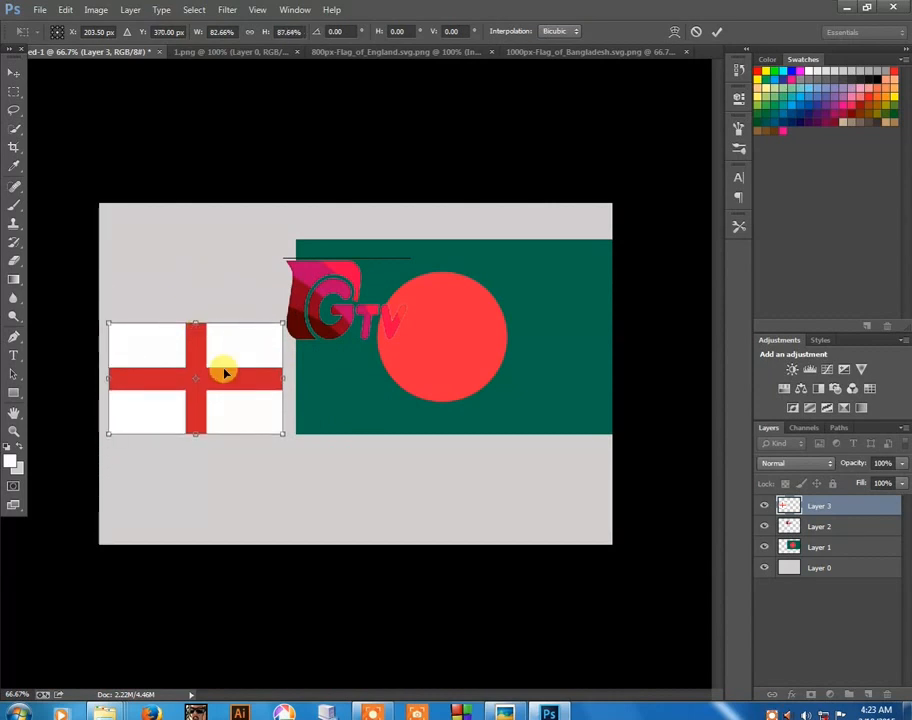
{"action": "key", "text": "Return"}
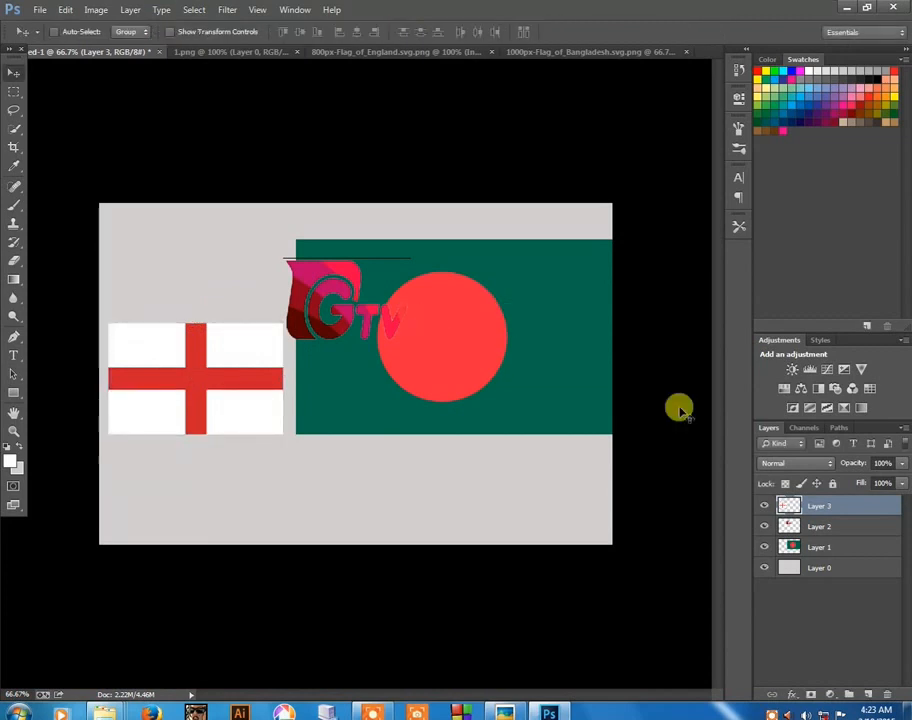
Scale the Bangladesh flag to about 59.94% width and 62.53% height and place it in the lower right of the canvas.
{"action": "left_click", "coordinate": [818, 547]}
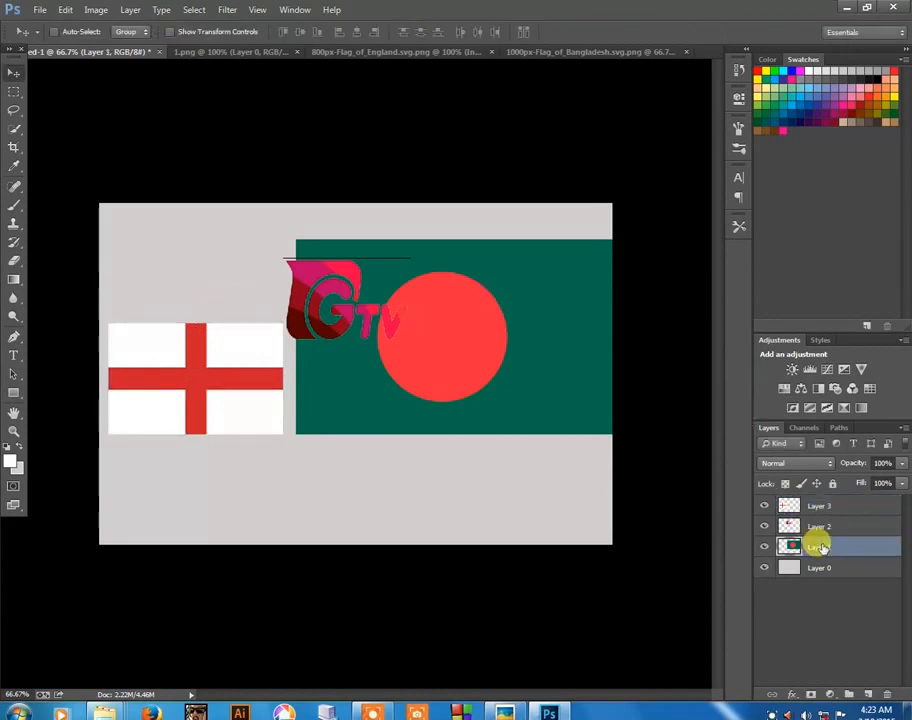
{"action": "key", "text": "ctrl+t"}
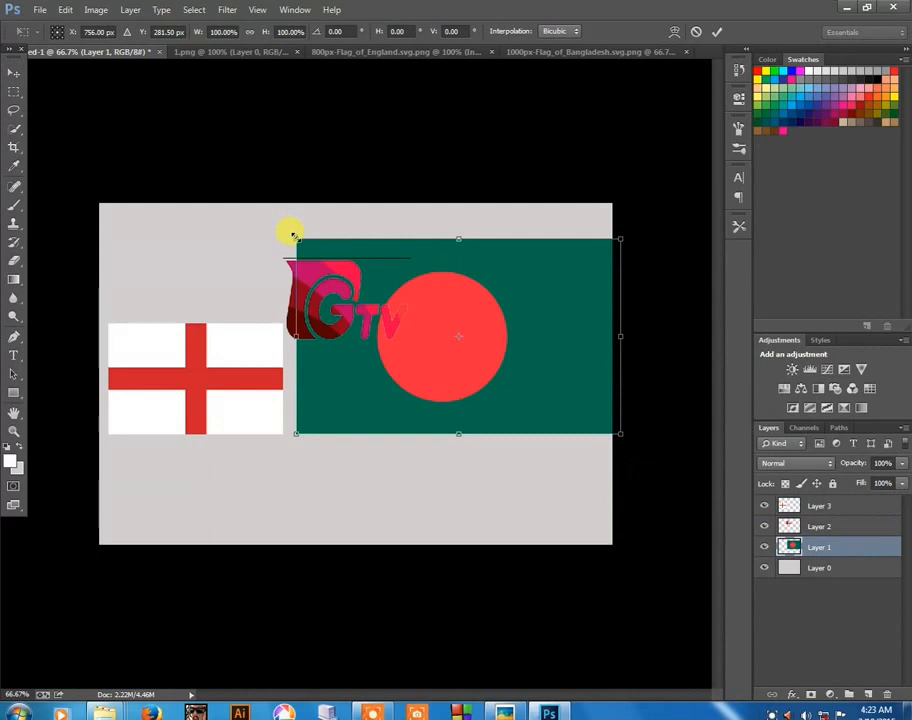
{"action": "left_click_drag", "start_coordinate": [293, 235], "coordinate": [430, 311]}
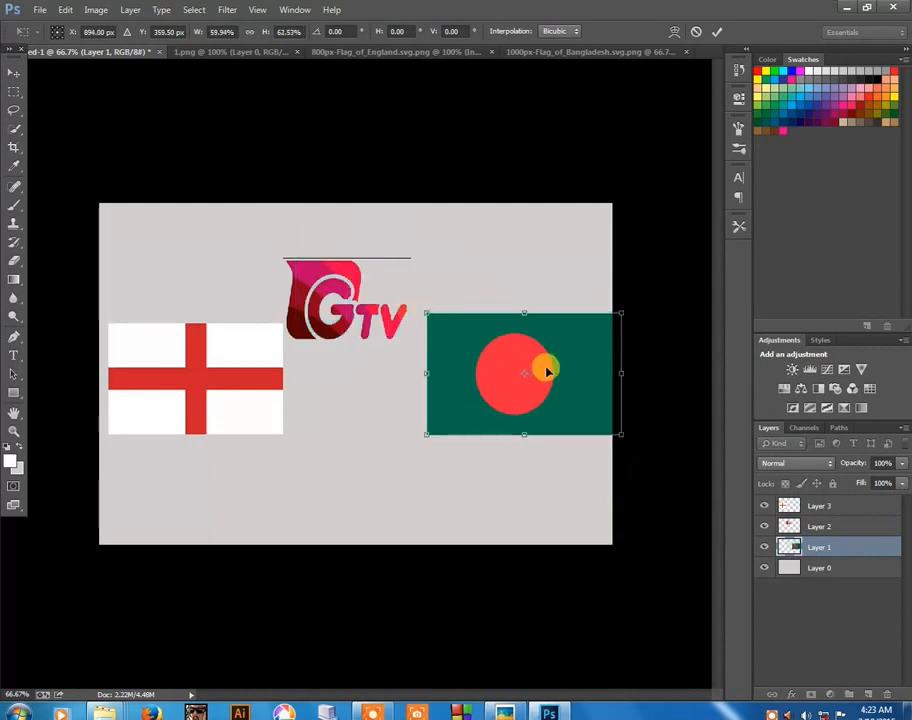
{"action": "left_click_drag", "start_coordinate": [497, 372], "coordinate": [485, 373]}
{"action": "key", "text": "Return"}
{"action": "left_click_drag", "start_coordinate": [548, 355], "coordinate": [529, 459]}
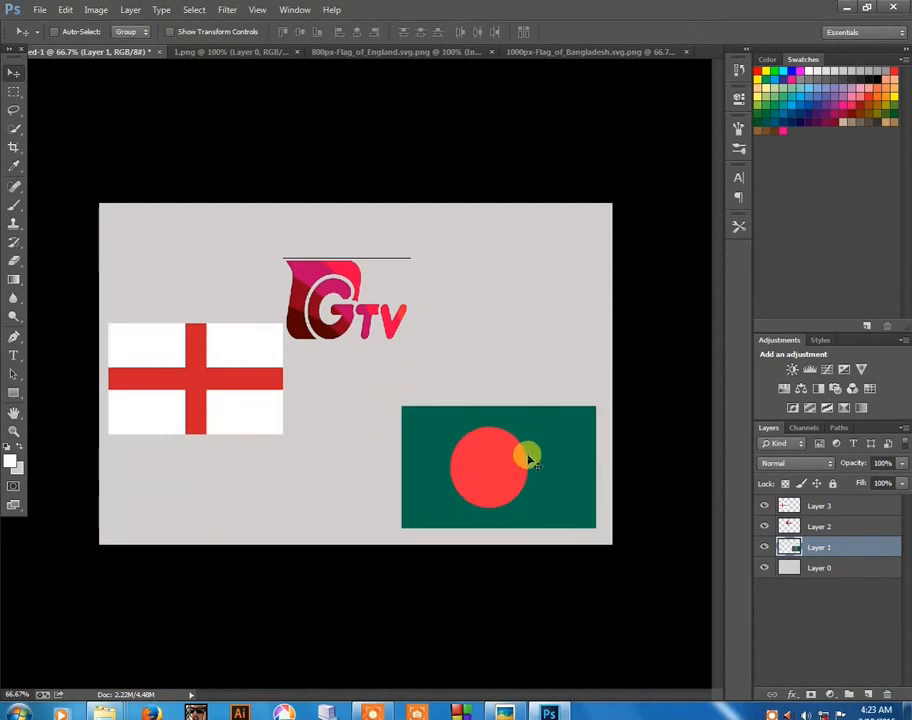
{"action": "left_click_drag", "start_coordinate": [550, 417], "coordinate": [554, 382]}
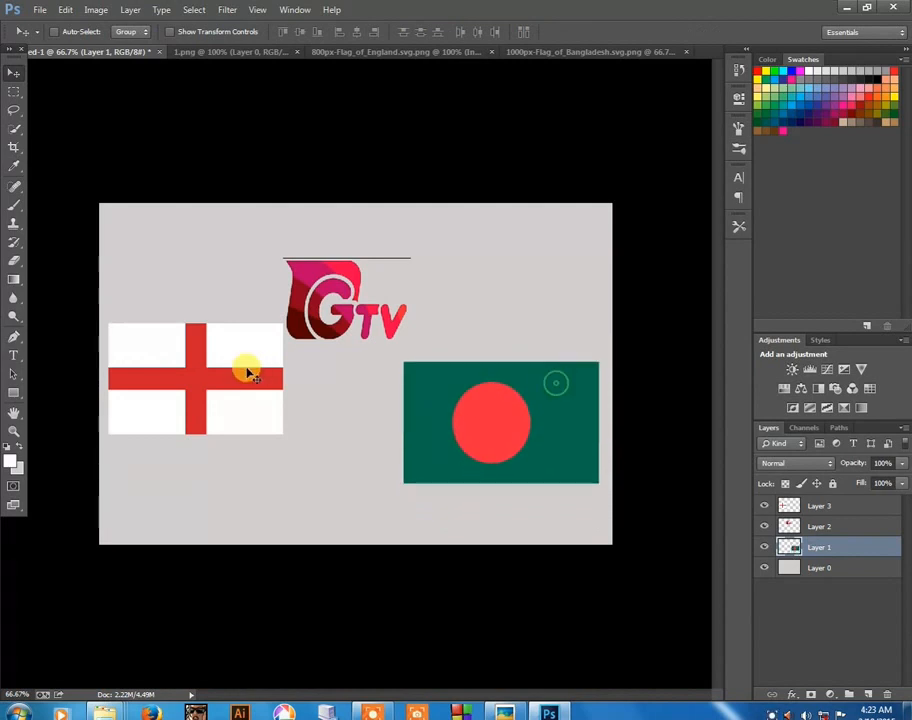
Move the England flag down until its top edge lines up with the Bangladesh flag's, and nudge it slightly right.
{"action": "left_click", "coordinate": [816, 505]}
{"action": "left_click_drag", "start_coordinate": [216, 358], "coordinate": [222, 401]}
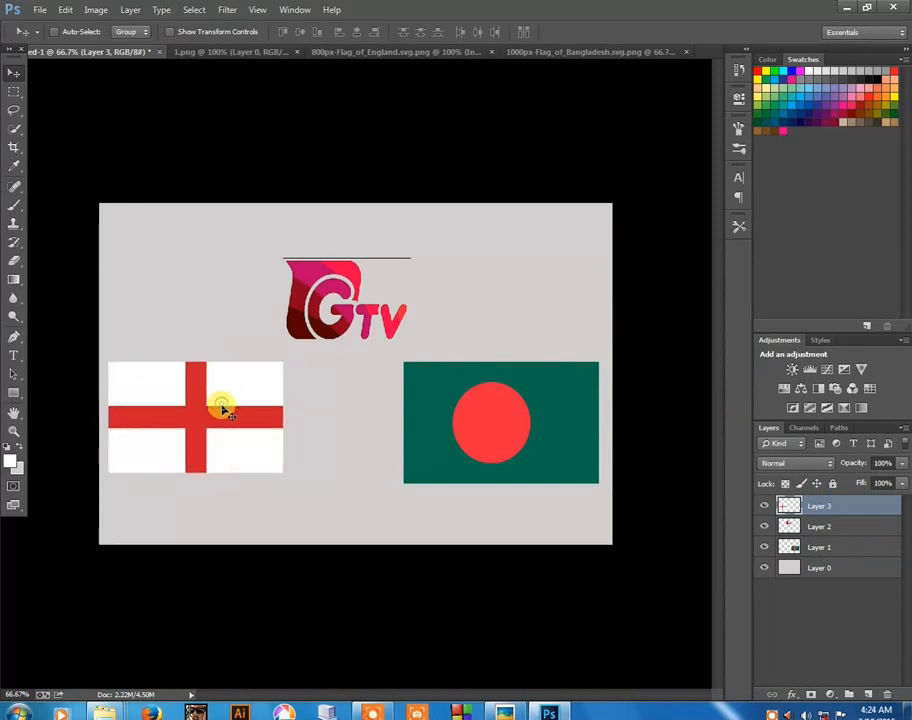
{"action": "mouse_move", "coordinate": [225, 410]}
{"action": "left_mouse_down"}
{"action": "mouse_move", "coordinate": [233, 410]}
{"action": "mouse_move", "coordinate": [224, 411]}
{"action": "left_mouse_up"}
{"action": "key", "text": "Right"}
{"action": "key", "text": "Right"}
{"action": "key", "text": "Right"}
{"action": "key", "text": "Right"}
{"action": "key", "text": "Right"}
{"action": "key", "text": "Right"}
{"action": "key", "text": "Right"}
{"action": "key", "text": "Right"}
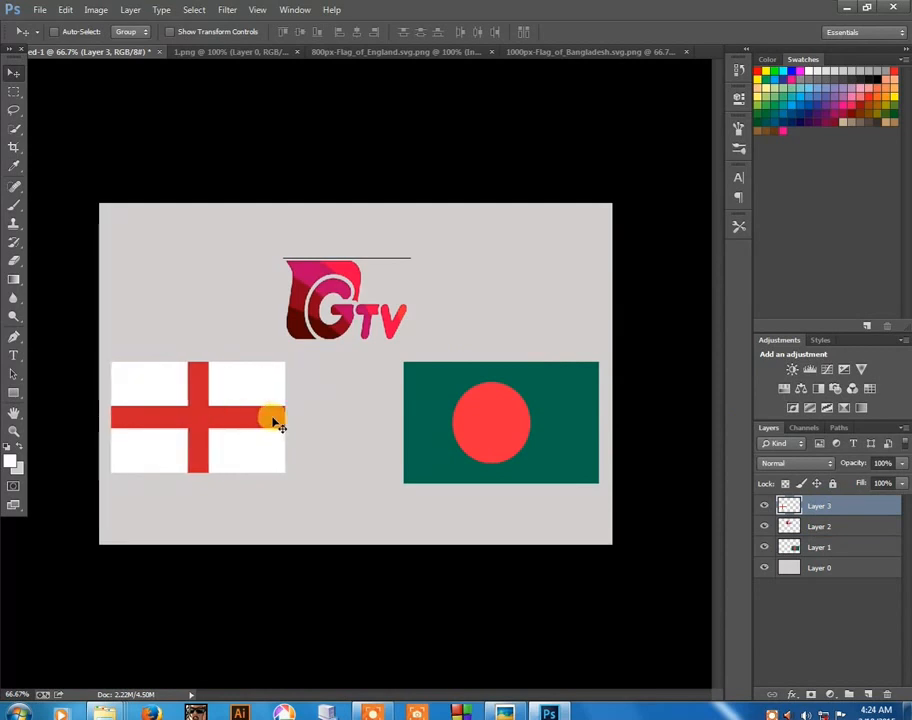
Scale the England flag to about 108.72% width and 109.83% height, extending its lower edge level with the Bangladesh flag's.
{"action": "key", "text": "ctrl+t"}
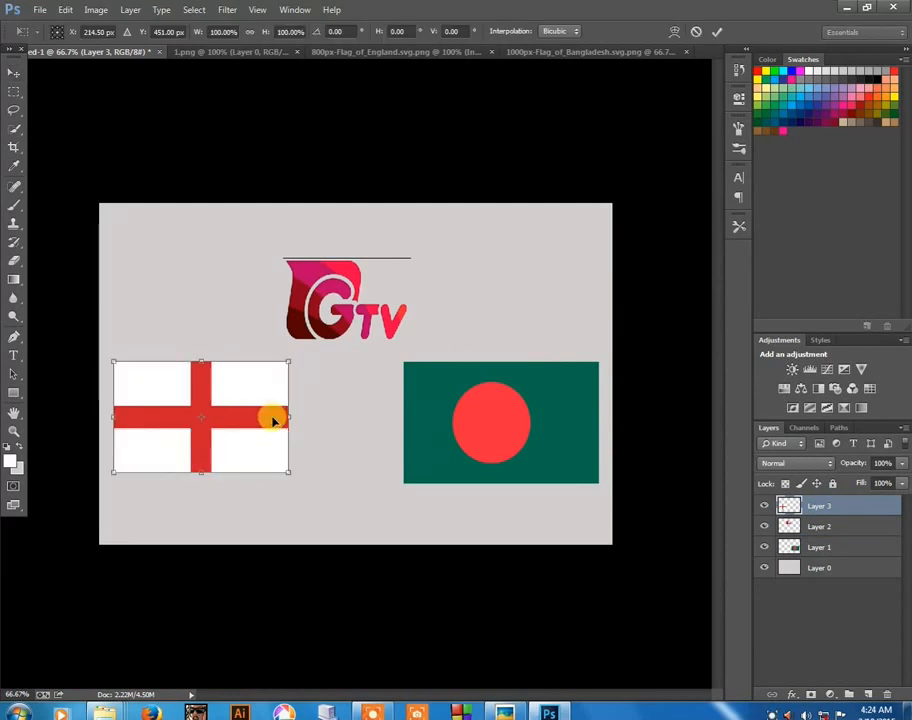
{"action": "left_click_drag", "start_coordinate": [289, 414], "coordinate": [304, 414]}
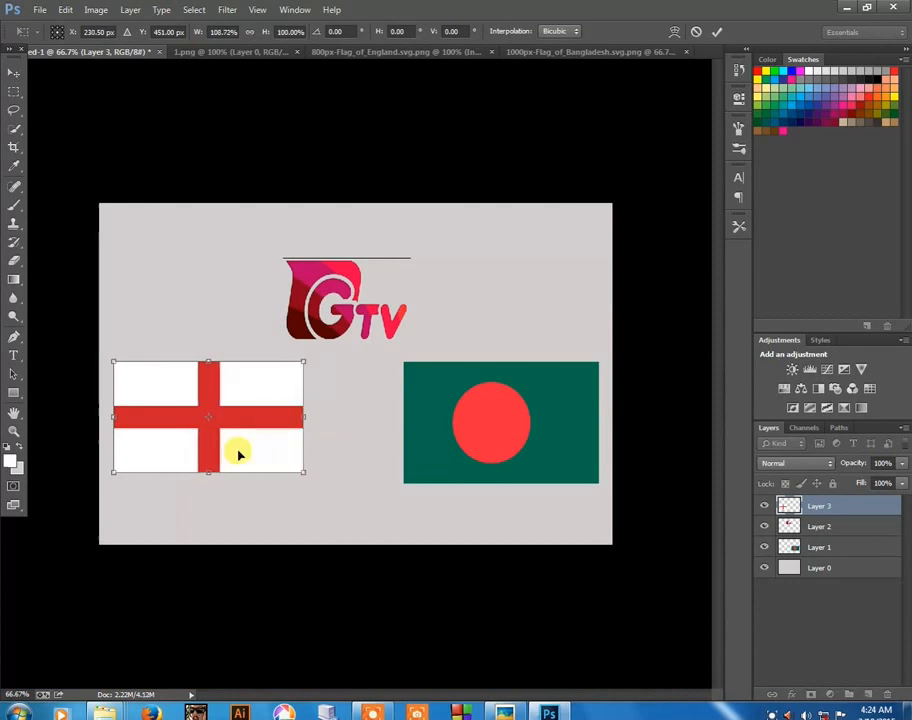
{"action": "left_click_drag", "start_coordinate": [208, 470], "coordinate": [208, 480]}
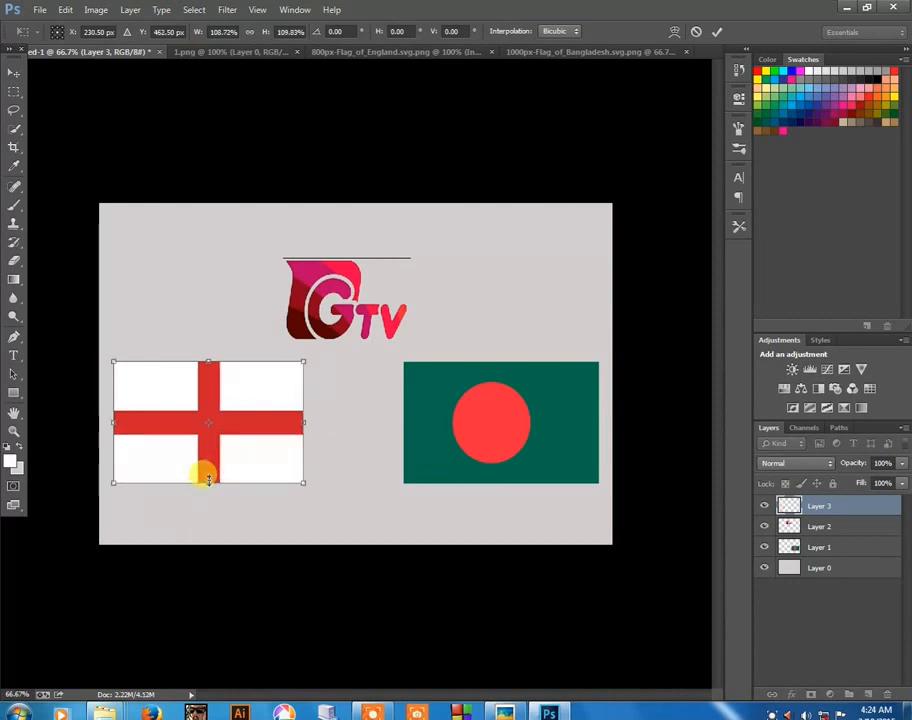
Nudge the resized England flag a few pixels down and right and apply the transformation.
{"action": "key", "text": "Down"}
{"action": "key", "text": "Down"}
{"action": "key", "text": "Down"}
{"action": "key", "text": "Down"}
{"action": "key", "text": "Down"}
{"action": "key", "text": "Right"}
{"action": "key", "text": "Right"}
{"action": "key", "text": "Right"}
{"action": "key", "text": "Right"}
{"action": "key", "text": "Right"}
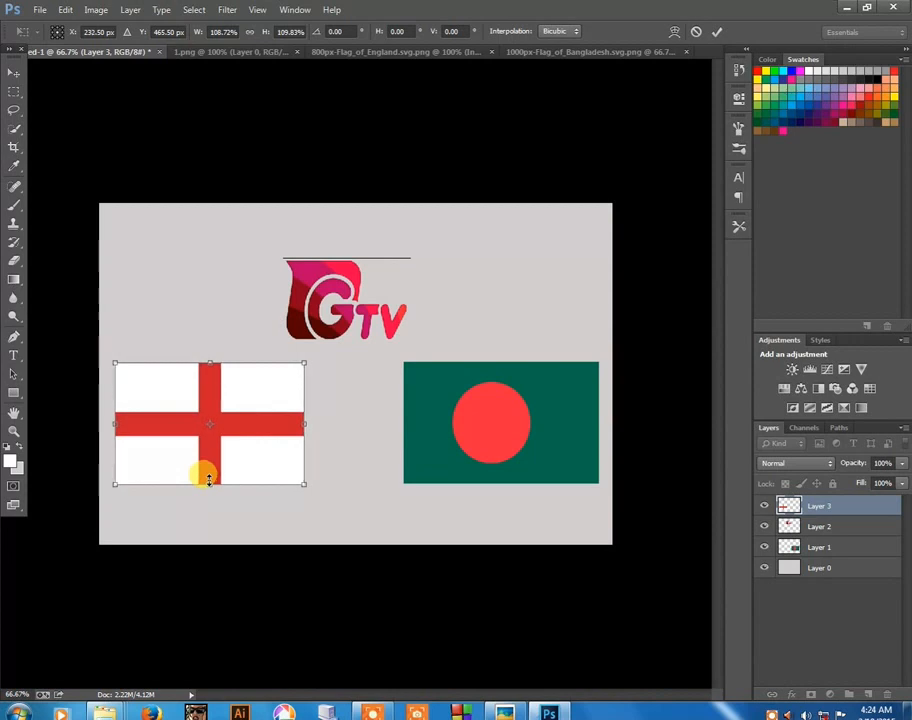
{"action": "key", "text": "Return"}
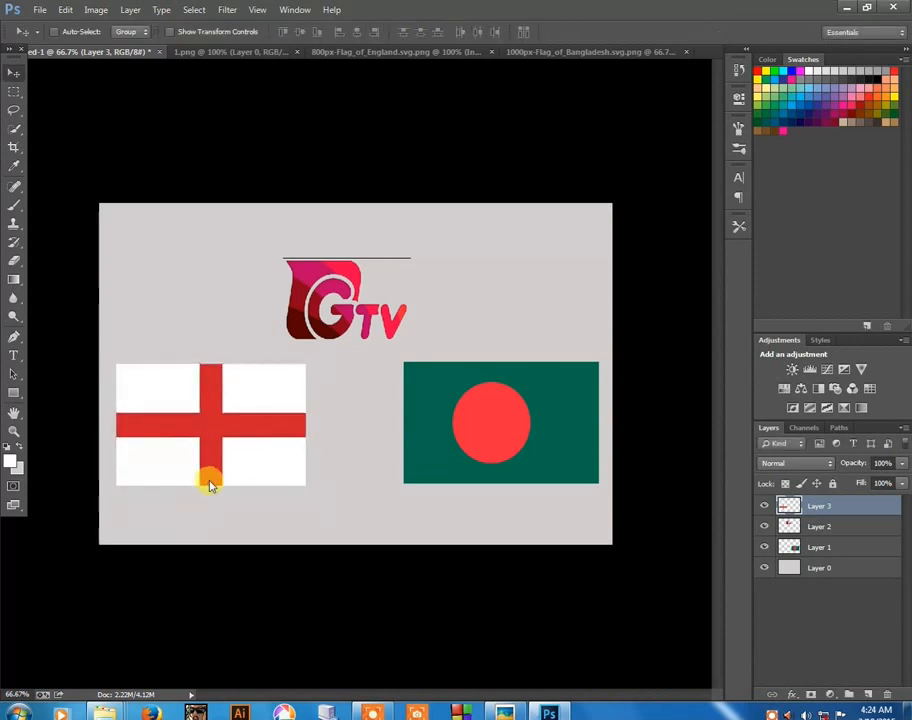
Select the GTV logo layer and enlarge the logo proportionally until it is about as wide as the England flag.
{"action": "left_click", "coordinate": [808, 530]}
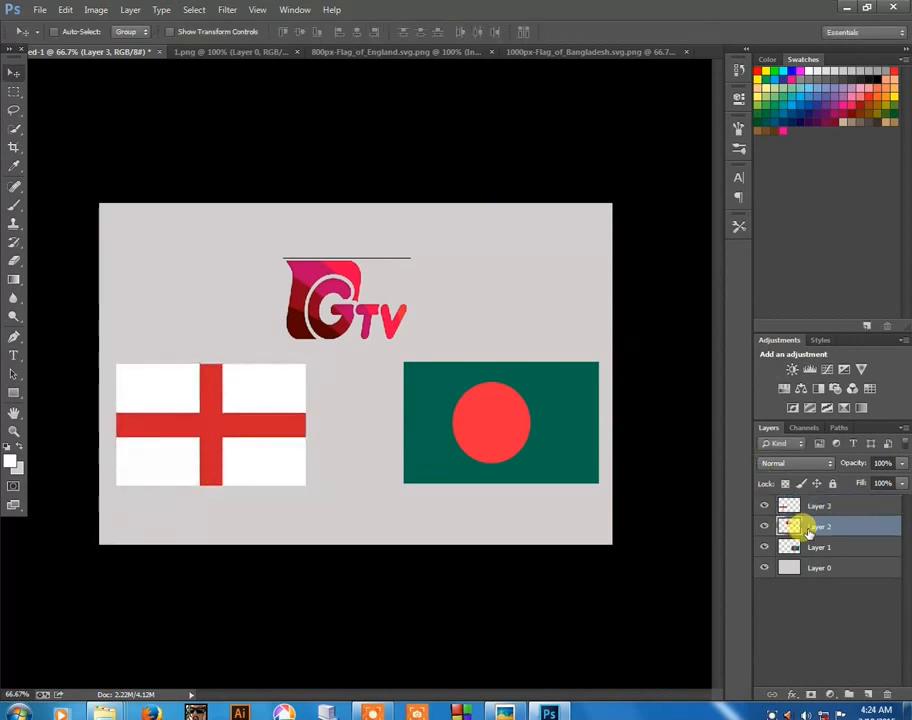
{"action": "key", "text": "ctrl+t"}
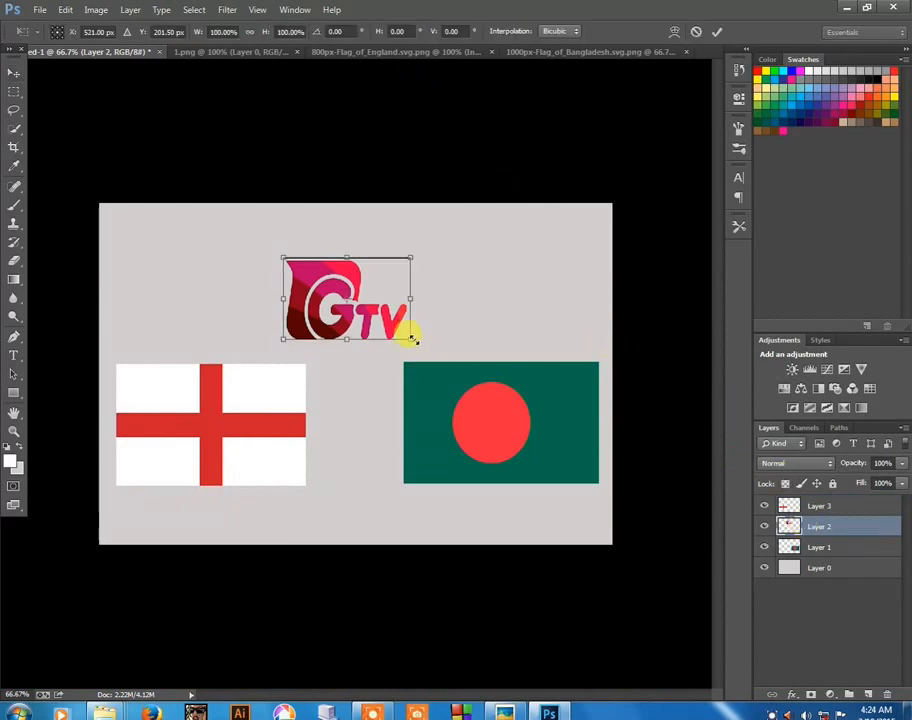
{"action": "mouse_move", "coordinate": [413, 339]}
{"action": "left_mouse_down"}
{"action": "mouse_move", "coordinate": [442, 358]}
{"action": "mouse_move", "coordinate": [409, 322]}
{"action": "mouse_move", "coordinate": [413, 314]}
{"action": "left_mouse_up"}
{"action": "key", "text": "Return"}
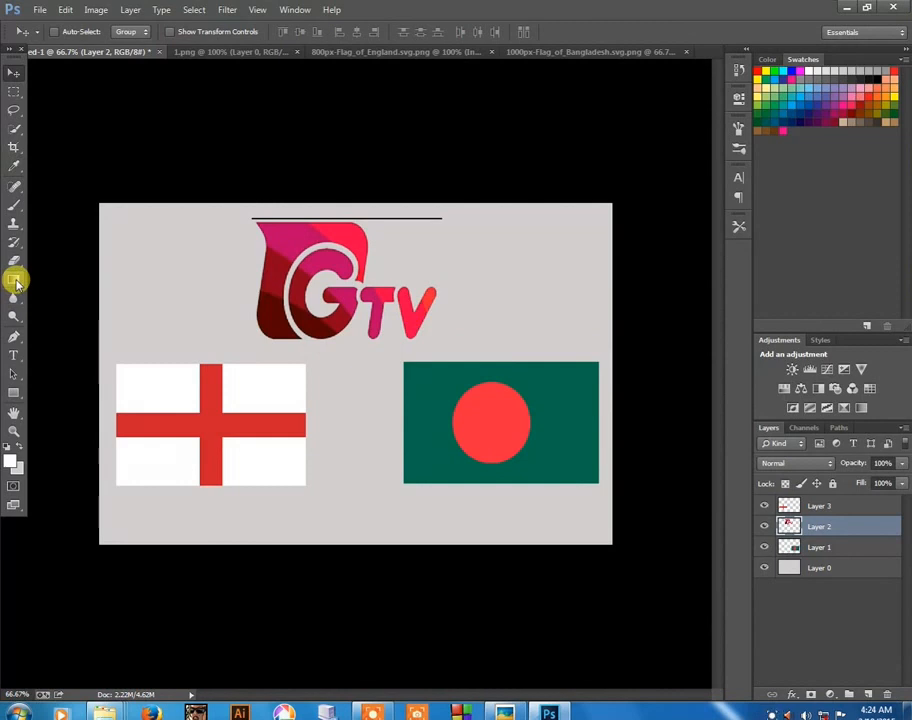
Nudge the GTV logo down until only a small gap remains between it and the two flags.
{"action": "key", "text": "Down"}
{"action": "key", "text": "Down"}
{"action": "key", "text": "Down"}
{"action": "key", "text": "Down"}
{"action": "key", "text": "Down"}
{"action": "key", "text": "Down"}
{"action": "key", "text": "Down"}
{"action": "key", "text": "Down"}
{"action": "key", "text": "Down"}
{"action": "key", "text": "Down"}
{"action": "key", "text": "Down"}
{"action": "key", "text": "Down"}
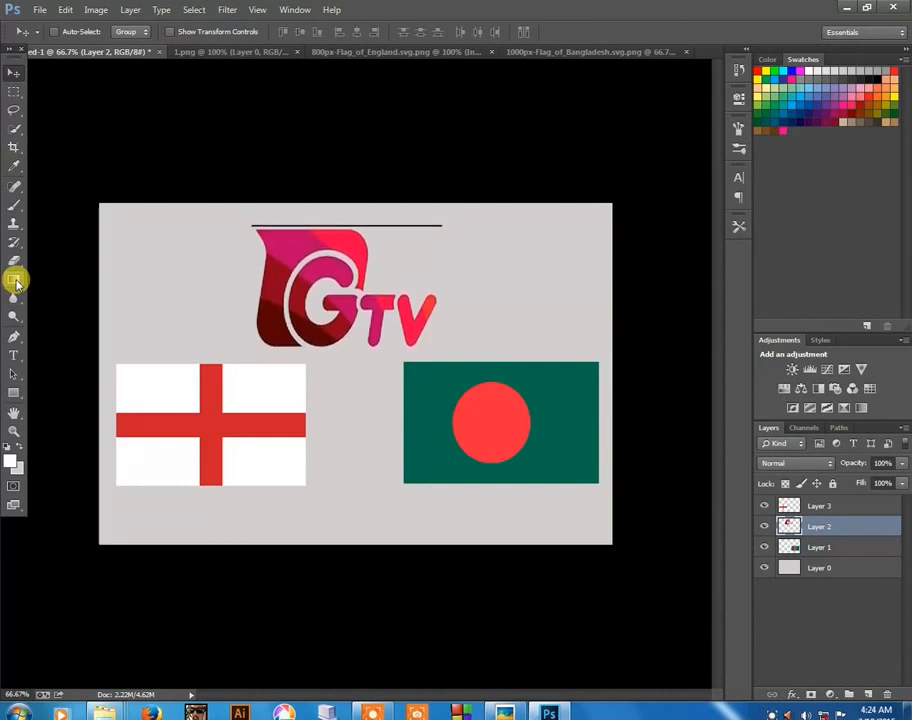
{"action": "key", "text": "Down"}
{"action": "key", "text": "Down"}
{"action": "key", "text": "Down"}
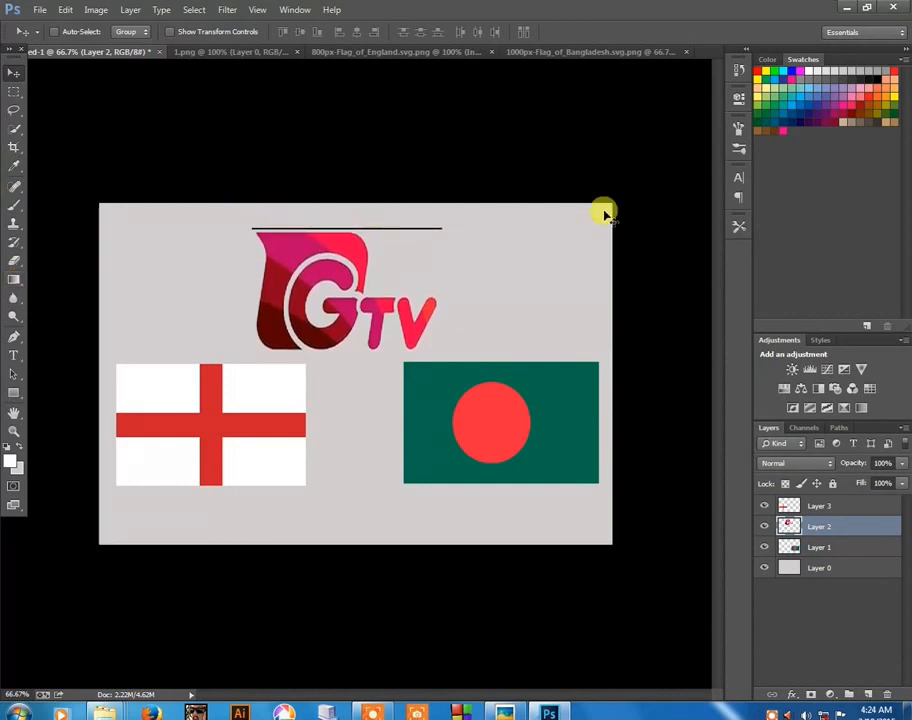
Erase the thin black line above the GTV logo with the Eraser at brush size 10.
{"action": "left_click", "coordinate": [14, 261]}
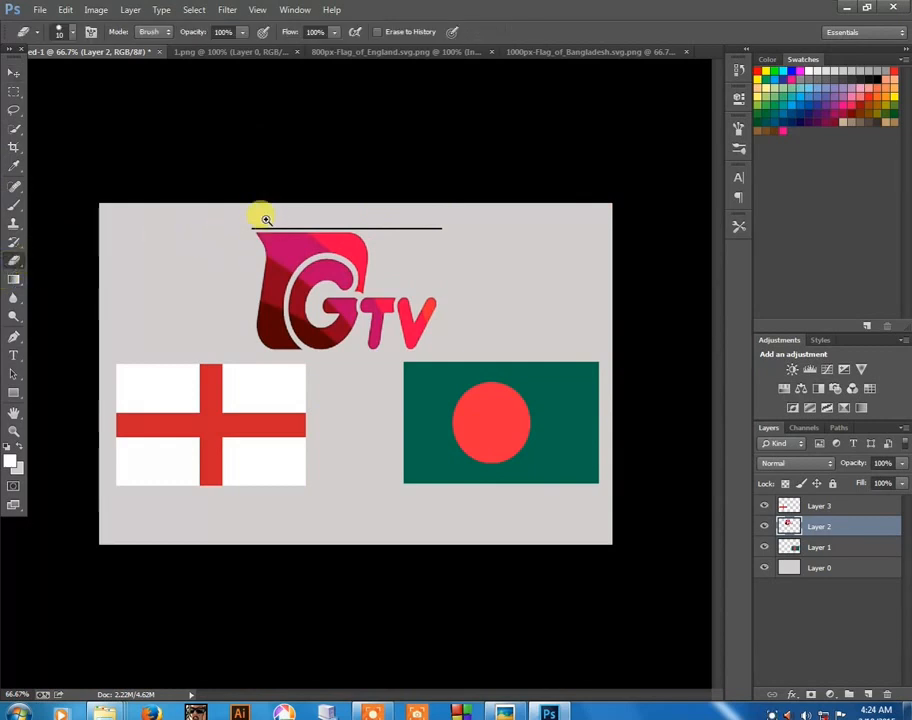
{"action": "left_click", "coordinate": [336, 233]}
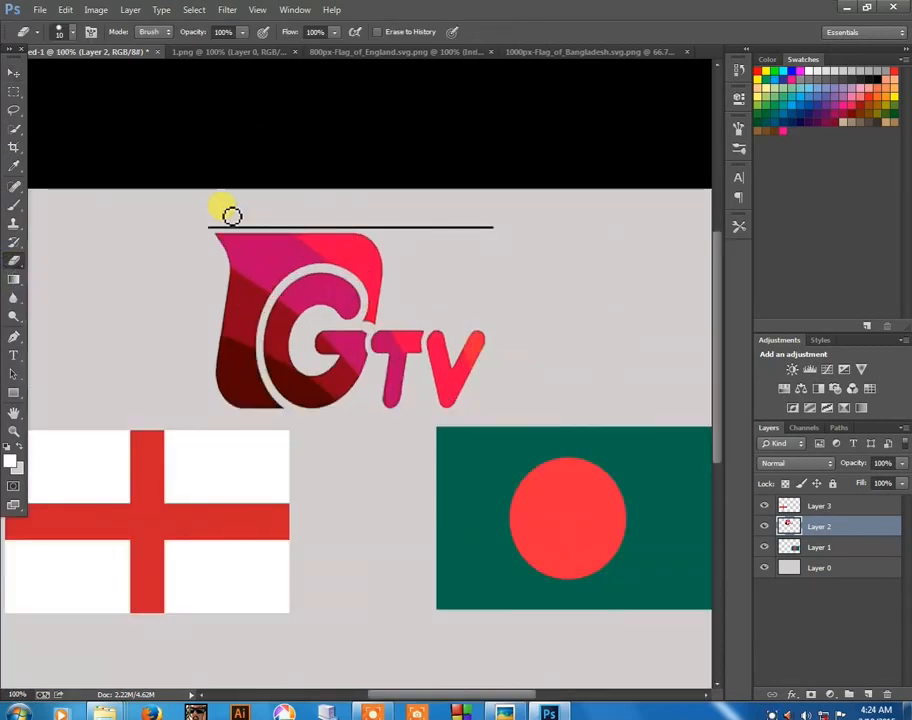
{"action": "left_click_drag", "start_coordinate": [206, 233], "coordinate": [510, 234]}
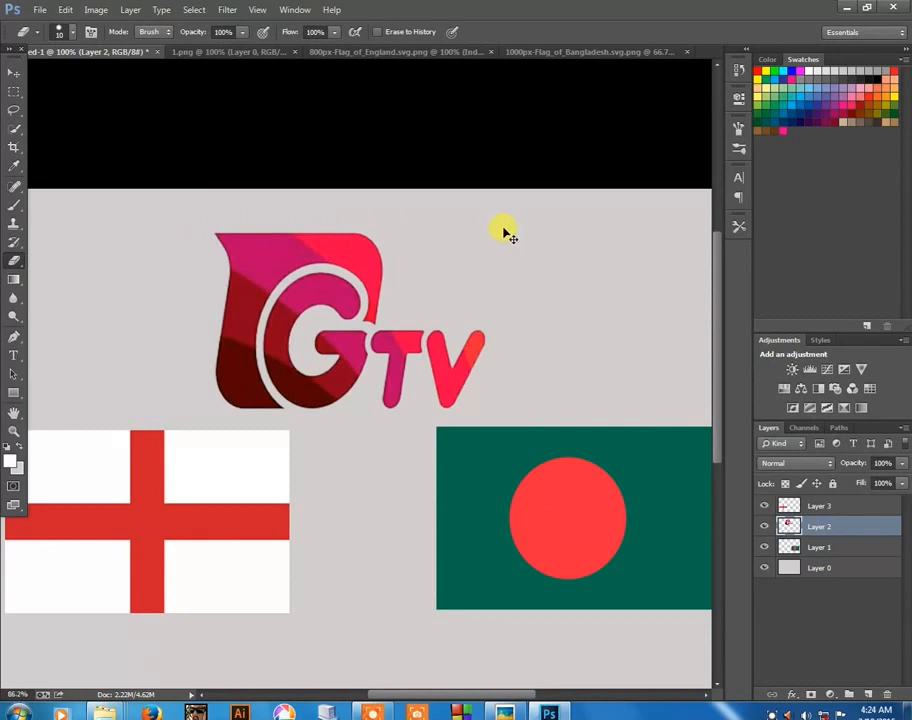
{"action": "key", "text": "ctrl+0"}
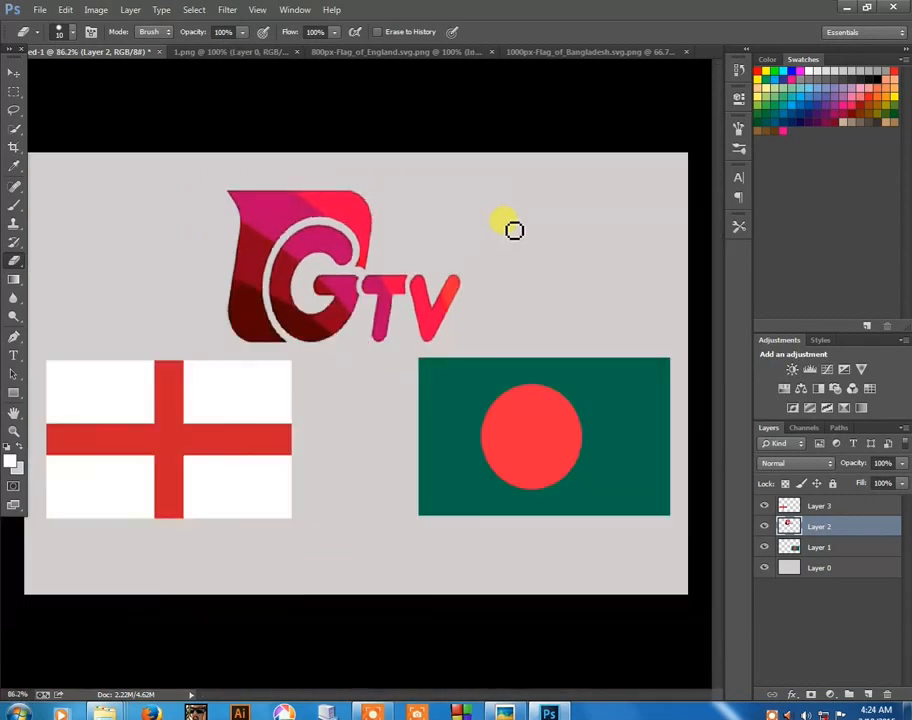
Add the text "Bangladesh" in white 72 pt Chaparral Pro Bold and centre it just below the Bangladesh flag.
{"action": "left_click", "coordinate": [13, 356]}
{"action": "left_click", "coordinate": [452, 542]}
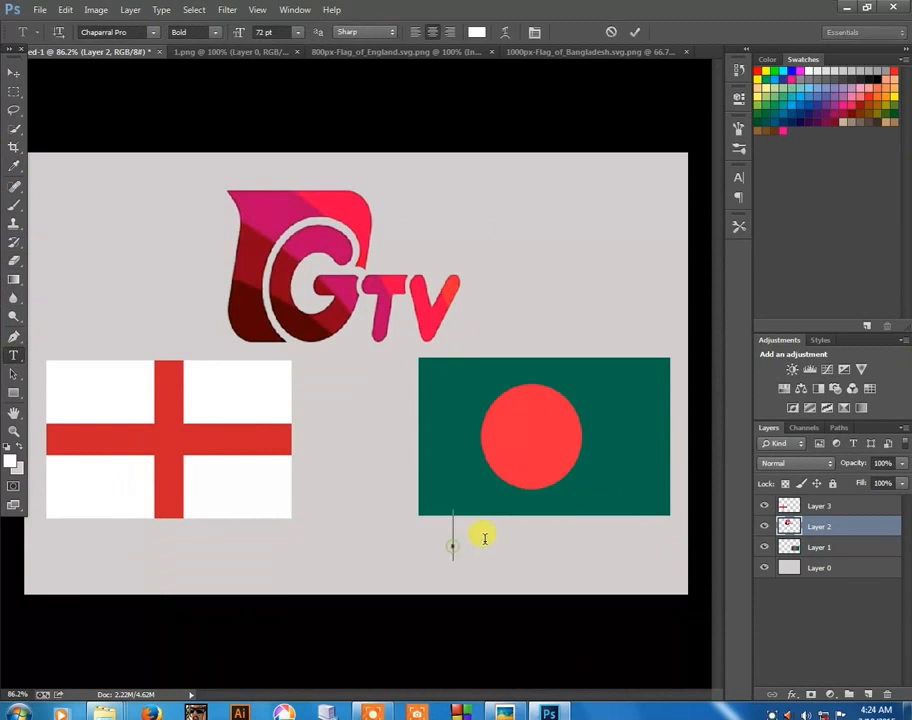
{"action": "type", "text": "B"}
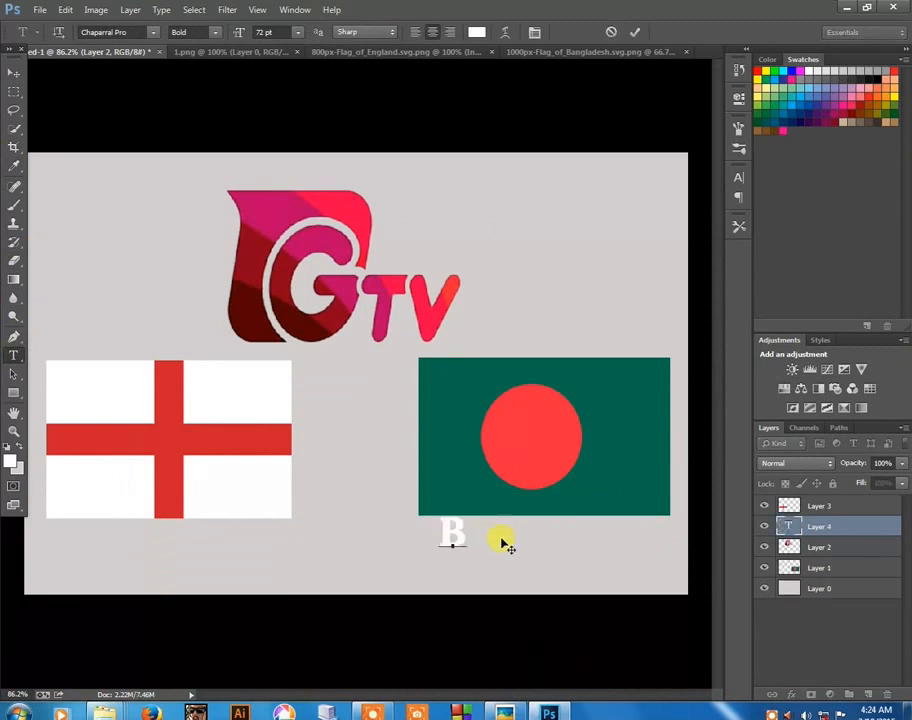
{"action": "type", "text": "anglas"}
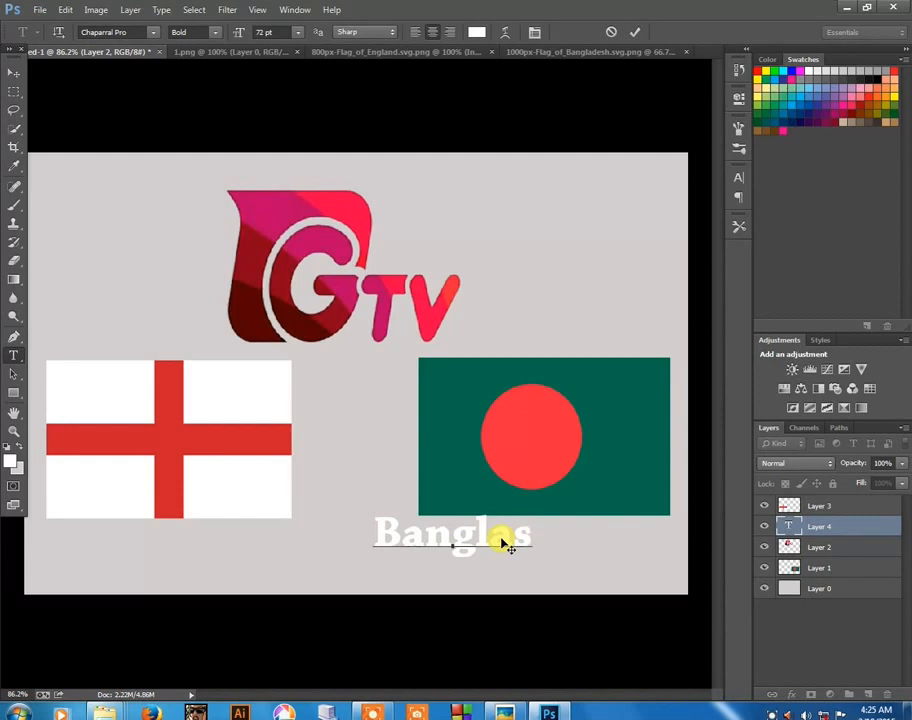
{"action": "key", "text": "BackSpace"}
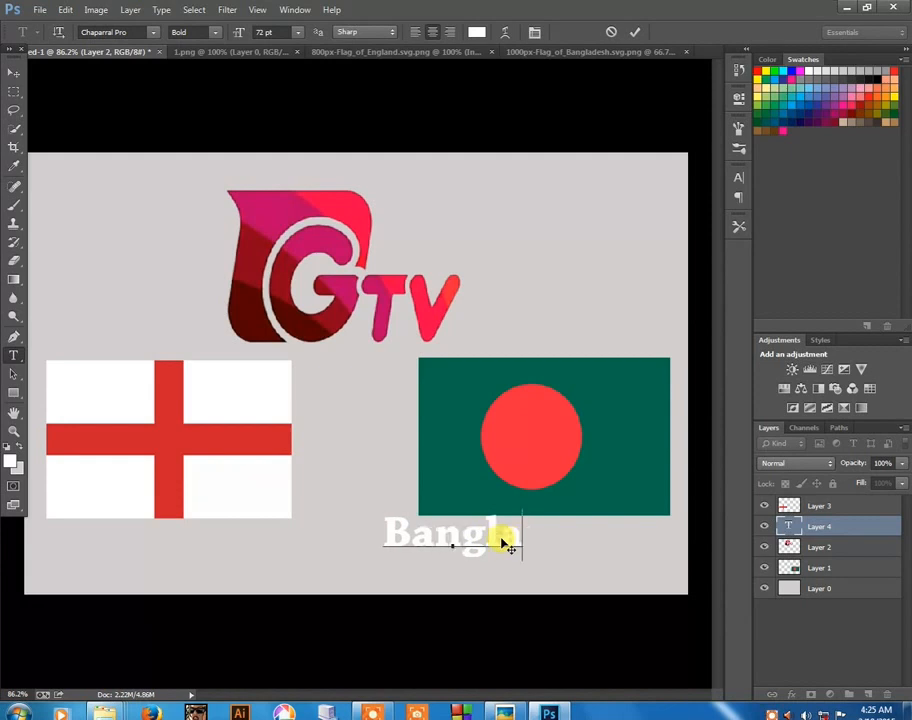
{"action": "type", "text": "desh"}
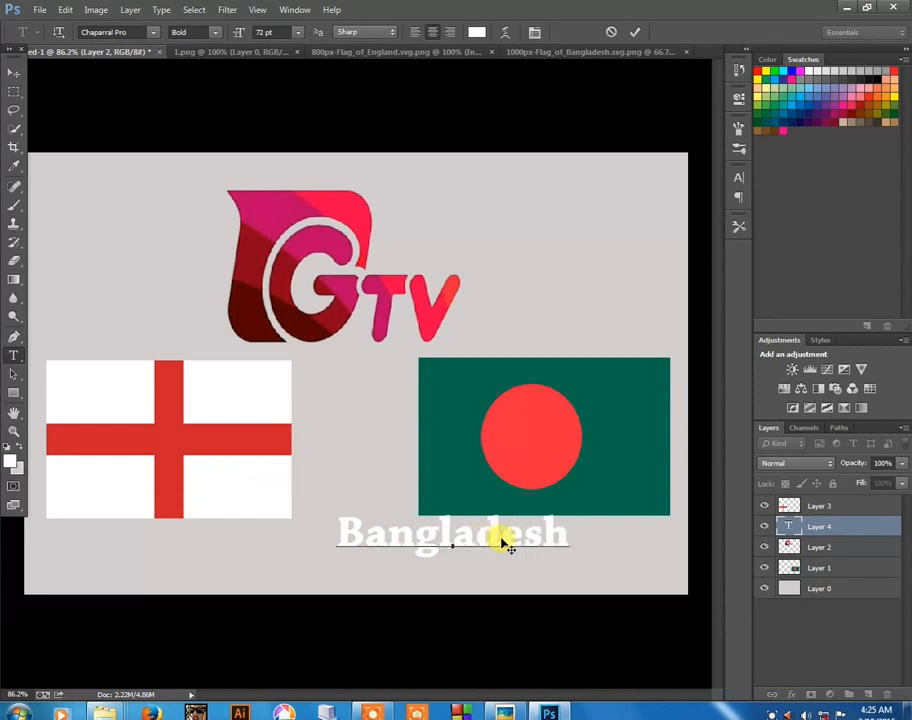
{"action": "left_click", "coordinate": [14, 72]}
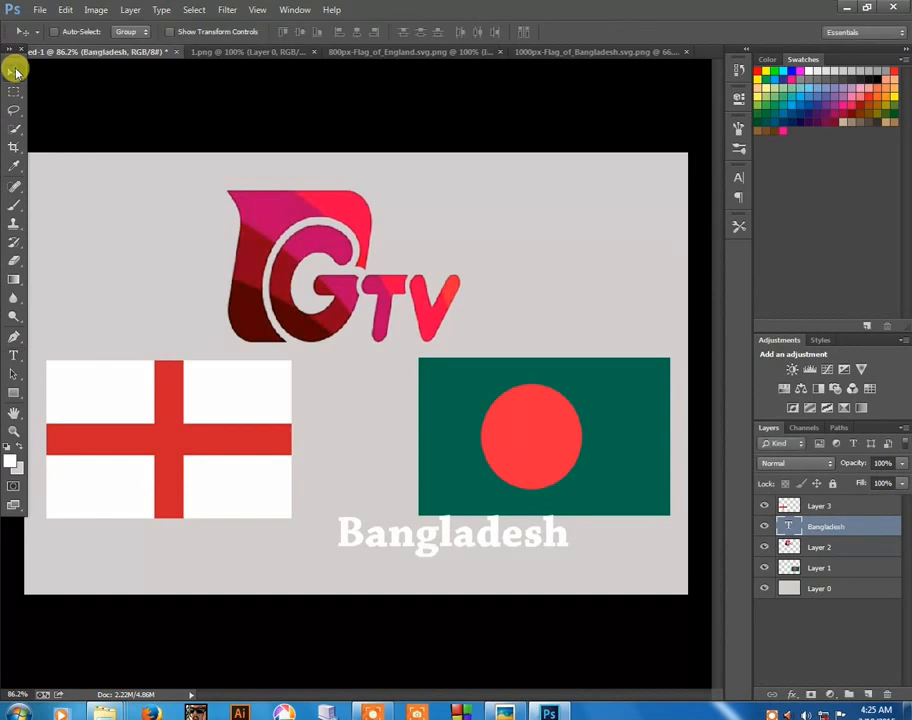
{"action": "left_click_drag", "start_coordinate": [529, 553], "coordinate": [614, 564]}
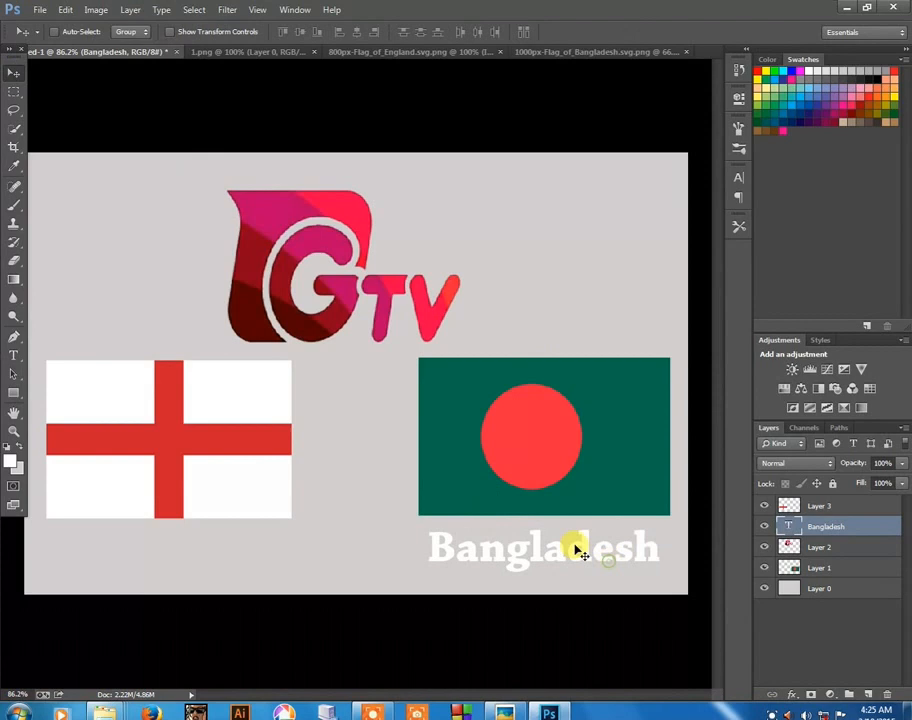
{"action": "left_click", "coordinate": [14, 355]}
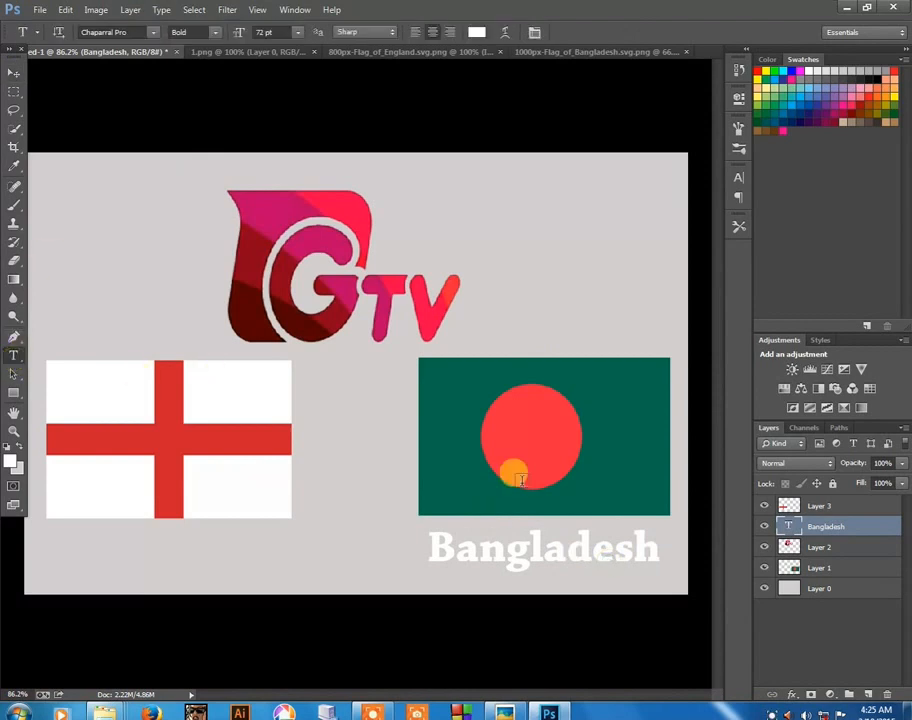
{"action": "double_click", "coordinate": [548, 550]}
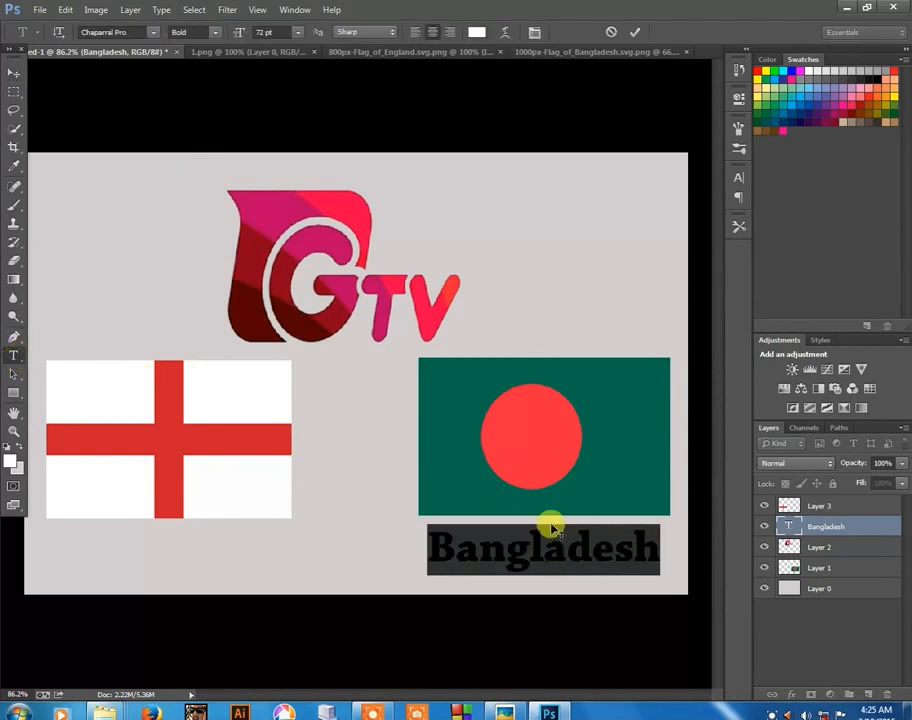
{"action": "left_click", "coordinate": [12, 72]}
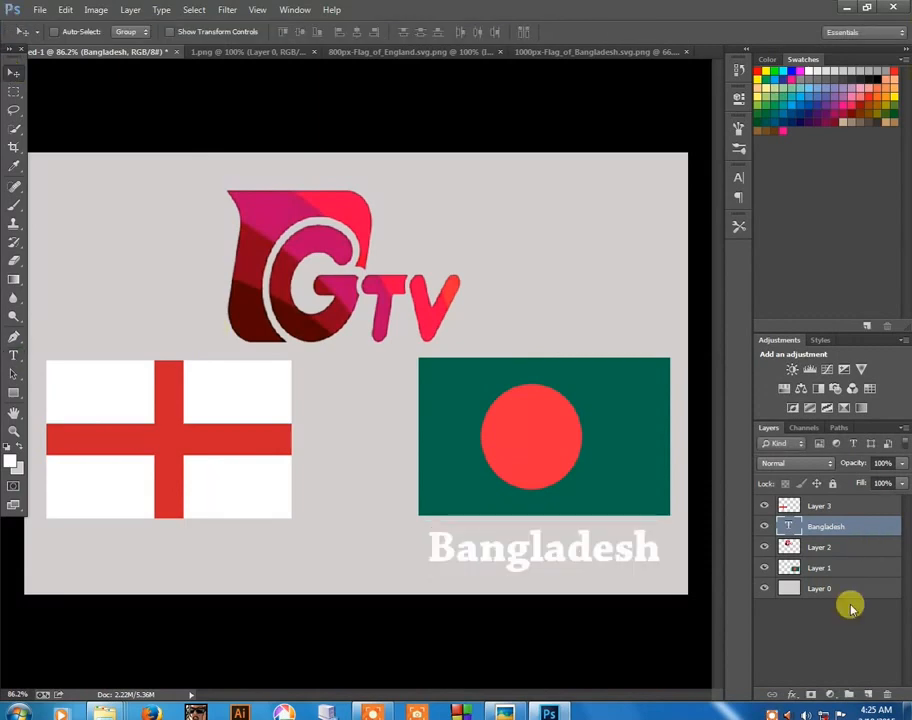
Add a Color Overlay effect to the Bangladesh text in a muted light pink.
{"action": "left_click", "coordinate": [791, 694]}
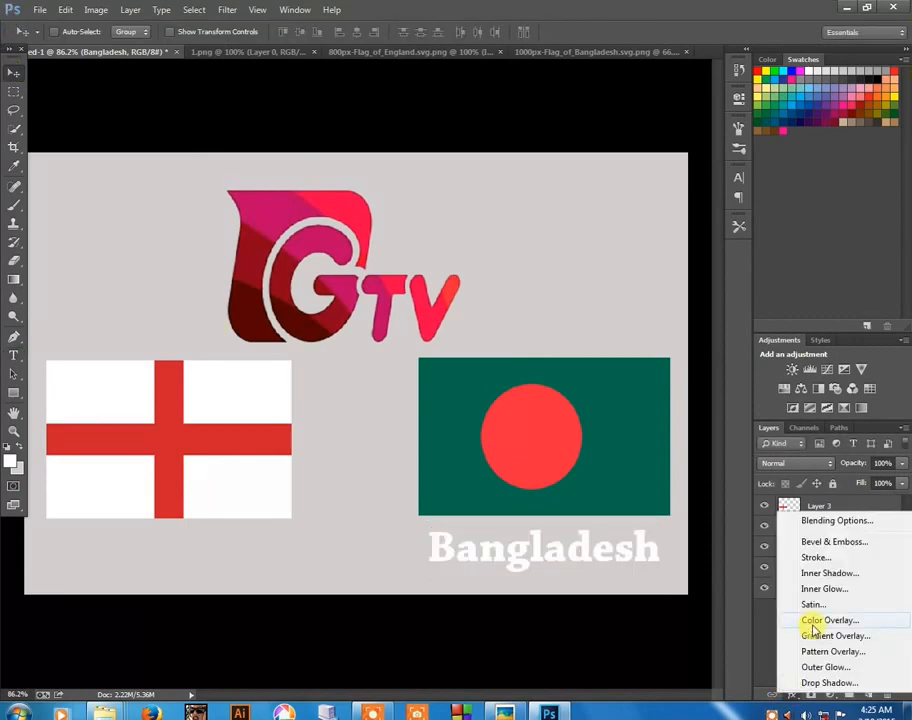
{"action": "left_click", "coordinate": [818, 621]}
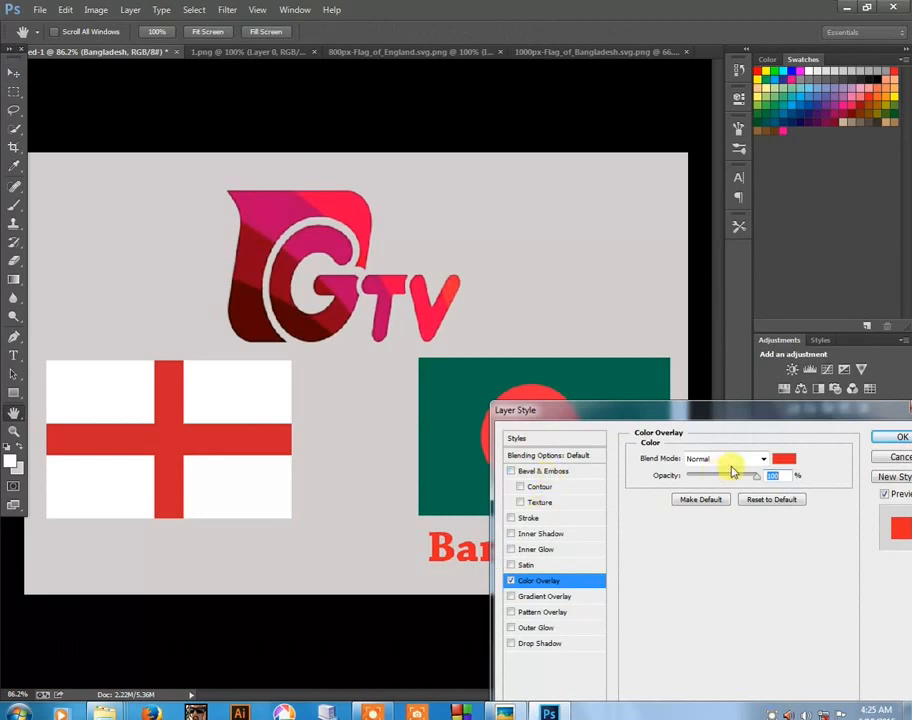
{"action": "left_click", "coordinate": [767, 459]}
{"action": "left_click", "coordinate": [556, 398]}
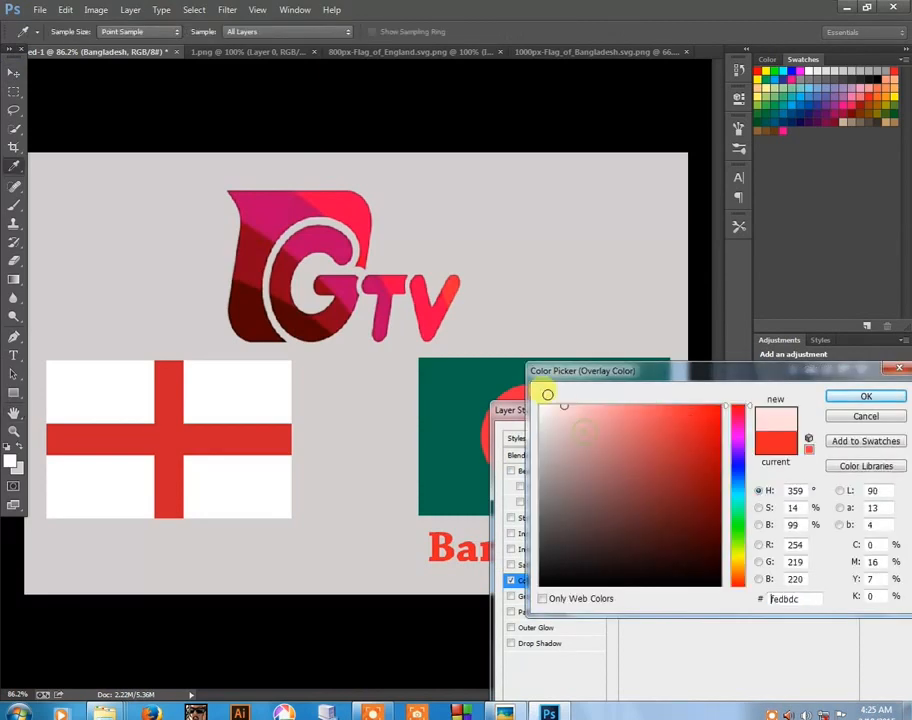
{"action": "left_click", "coordinate": [585, 432]}
{"action": "left_click", "coordinate": [872, 398]}
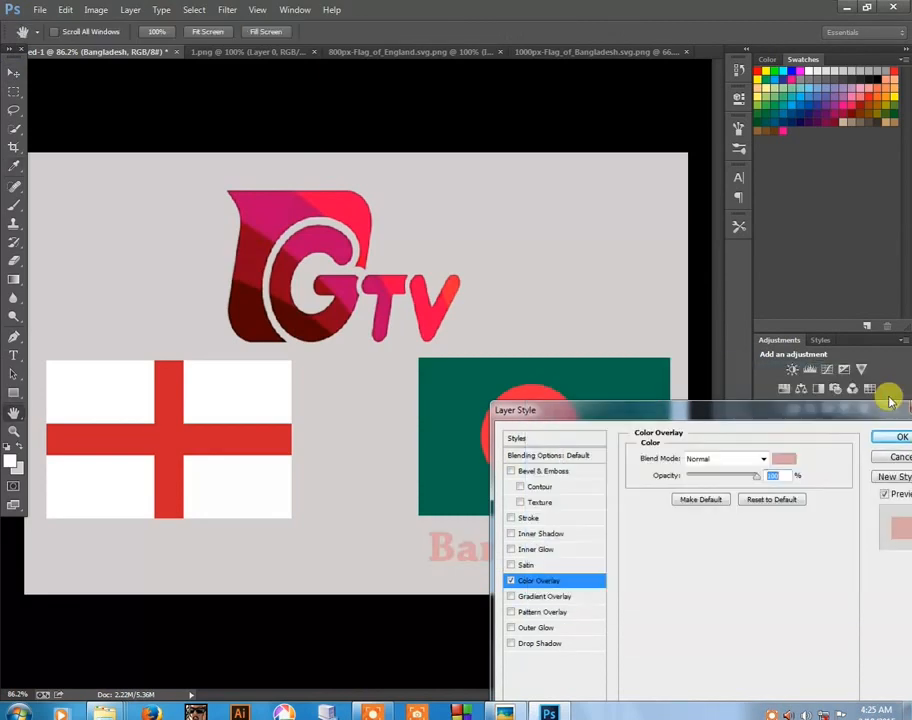
Add a 3 px black outside Stroke to the Bangladesh text and set its Color Overlay to white (ffffff).
{"action": "left_click", "coordinate": [533, 518]}
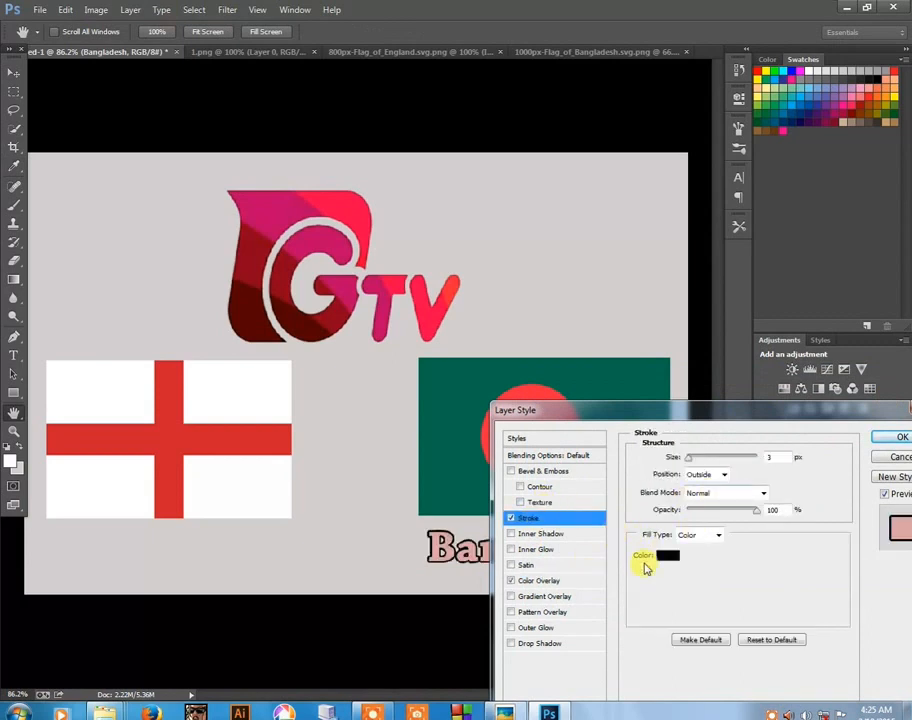
{"action": "left_click", "coordinate": [533, 582]}
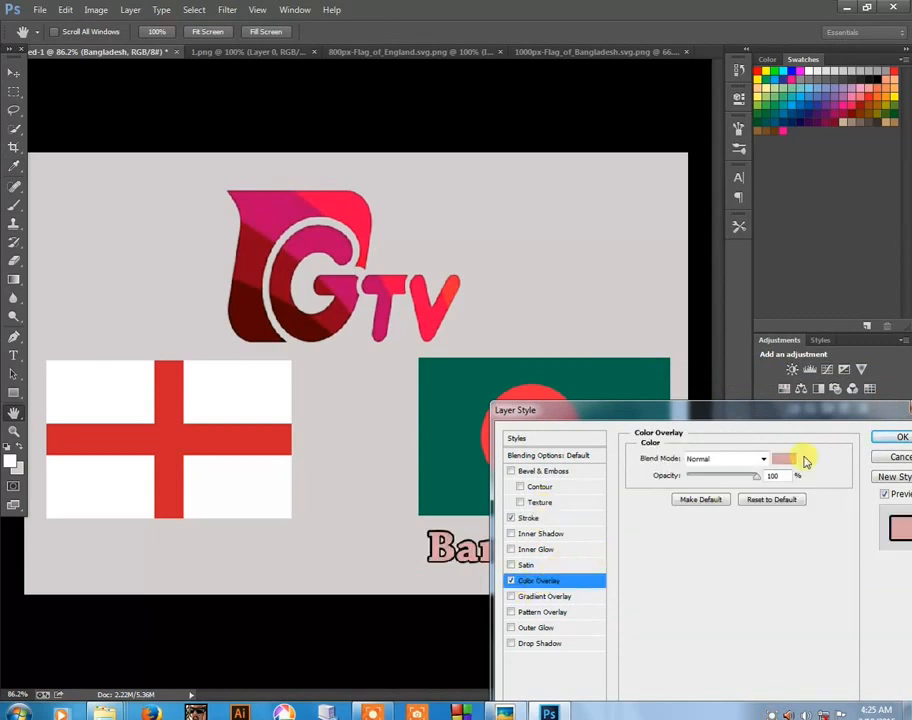
{"action": "left_click", "coordinate": [790, 459]}
{"action": "left_click_drag", "start_coordinate": [584, 429], "coordinate": [540, 405]}
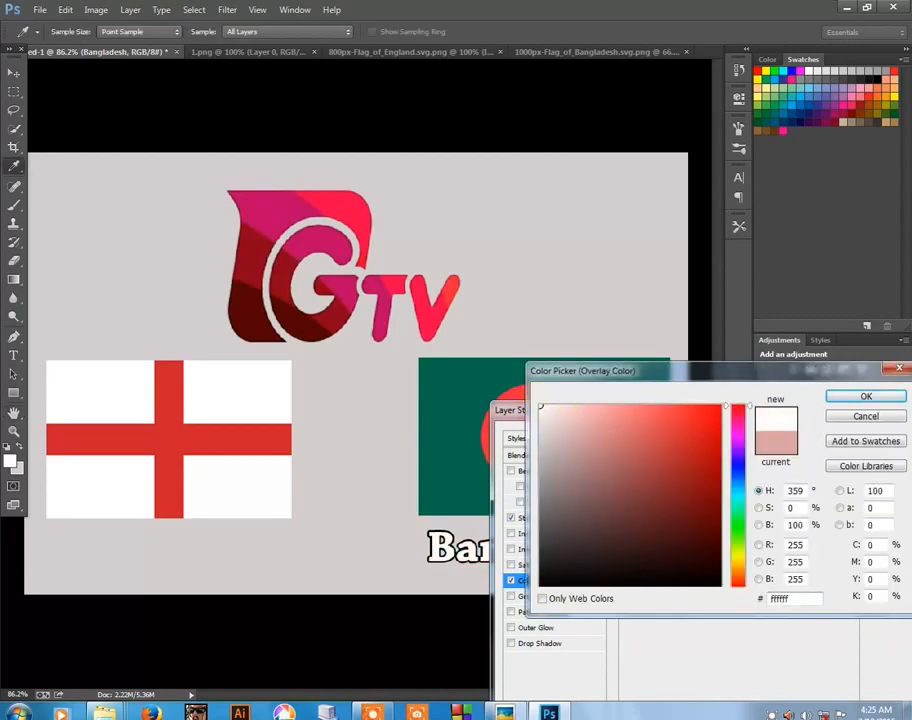
{"action": "left_click", "coordinate": [859, 401]}
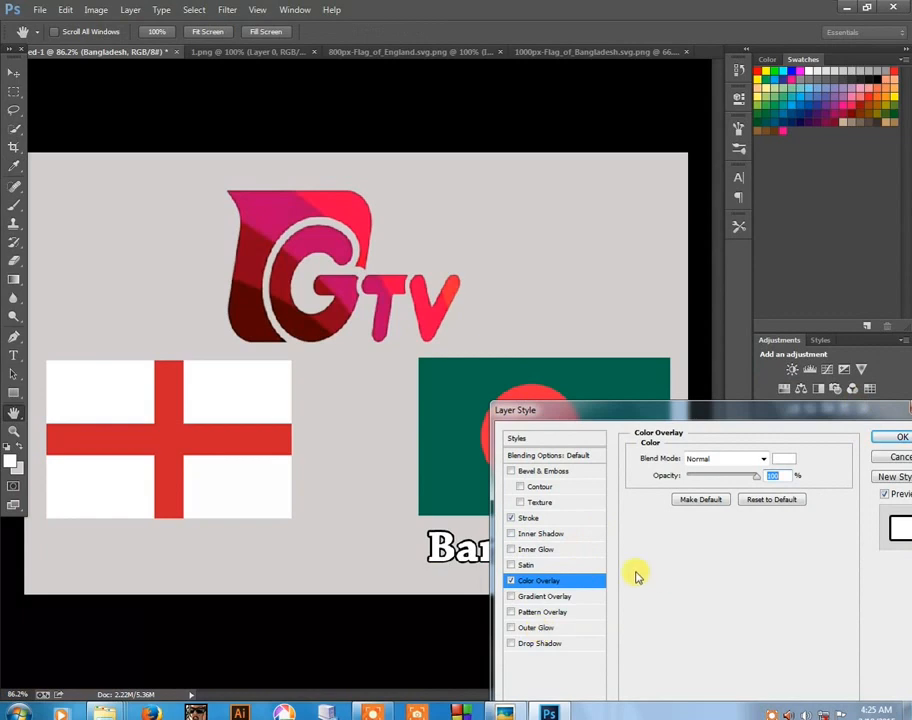
Add a Drop Shadow to the Bangladesh text with 11% spread and 16 px size, and apply the layer style.
{"action": "left_click", "coordinate": [548, 645]}
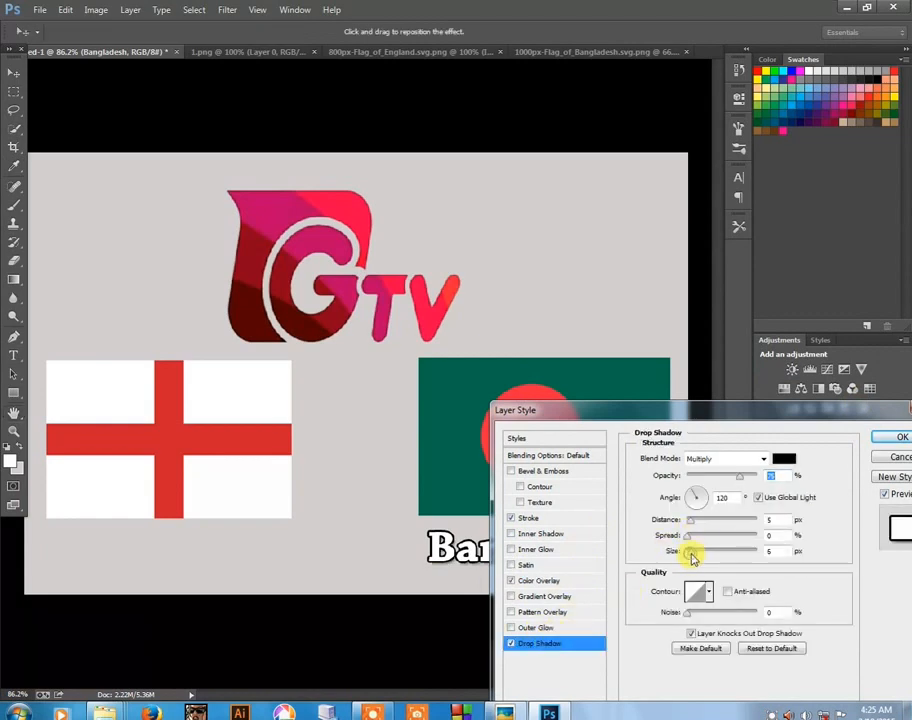
{"action": "mouse_move", "coordinate": [690, 556]}
{"action": "left_mouse_down"}
{"action": "mouse_move", "coordinate": [697, 560]}
{"action": "mouse_move", "coordinate": [697, 543]}
{"action": "left_mouse_up"}
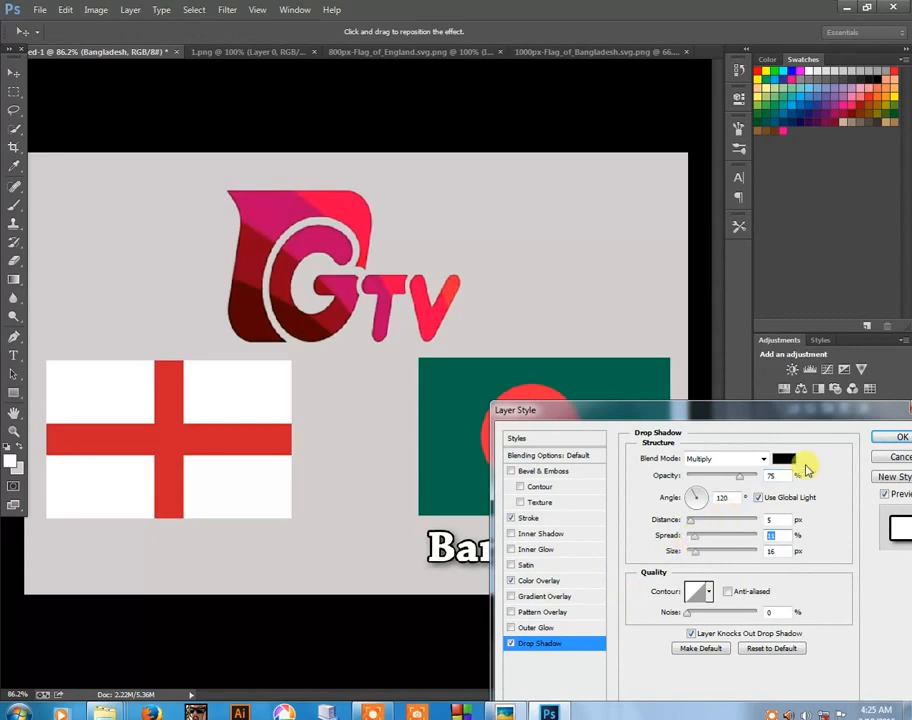
{"action": "left_click", "coordinate": [887, 440]}
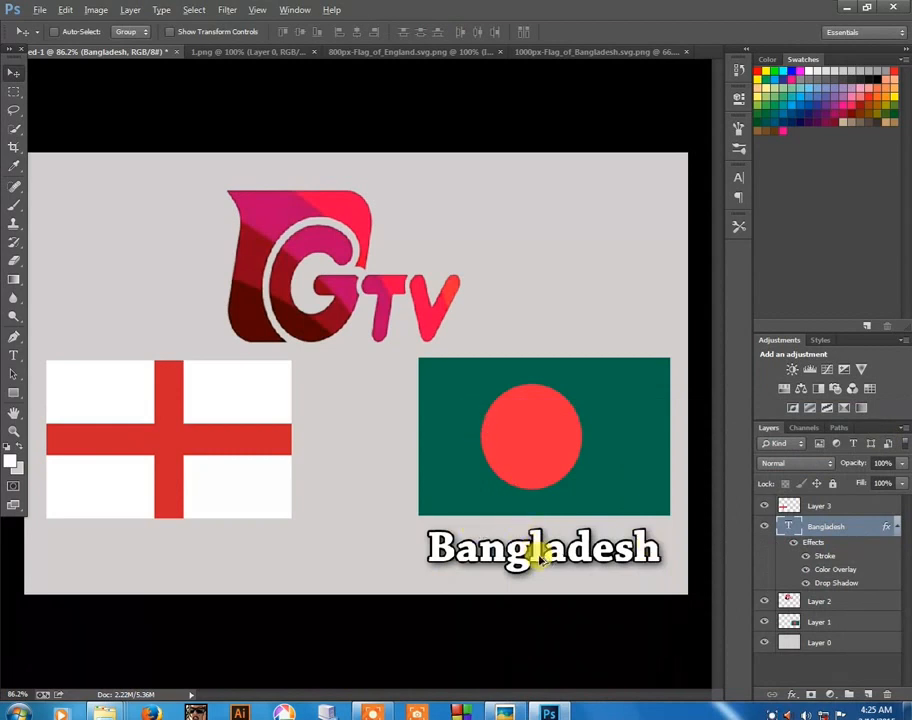
Duplicate the Bangladesh text below the England flag, change the copy's wording to "England" and centre it under the flag.
{"action": "left_click_drag", "start_coordinate": [540, 560], "coordinate": [176, 565]}
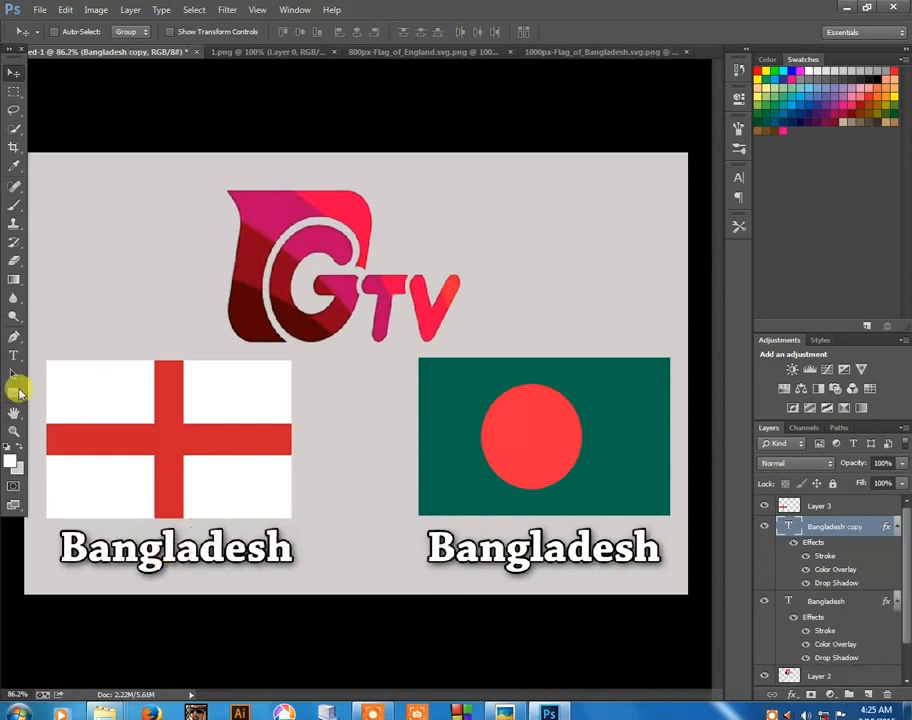
{"action": "left_click", "coordinate": [13, 356]}
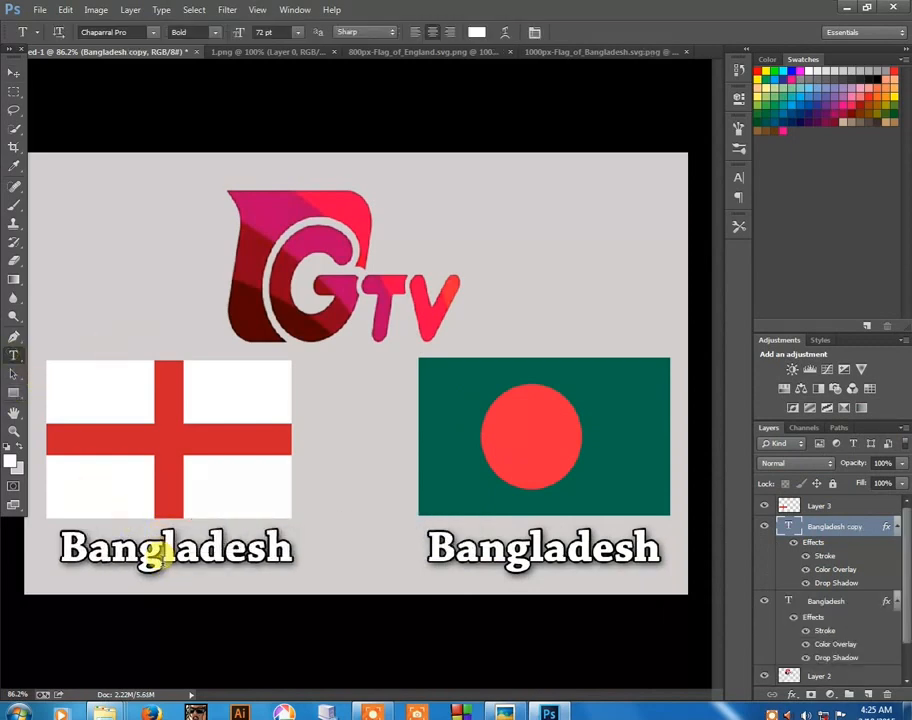
{"action": "double_click", "coordinate": [155, 556]}
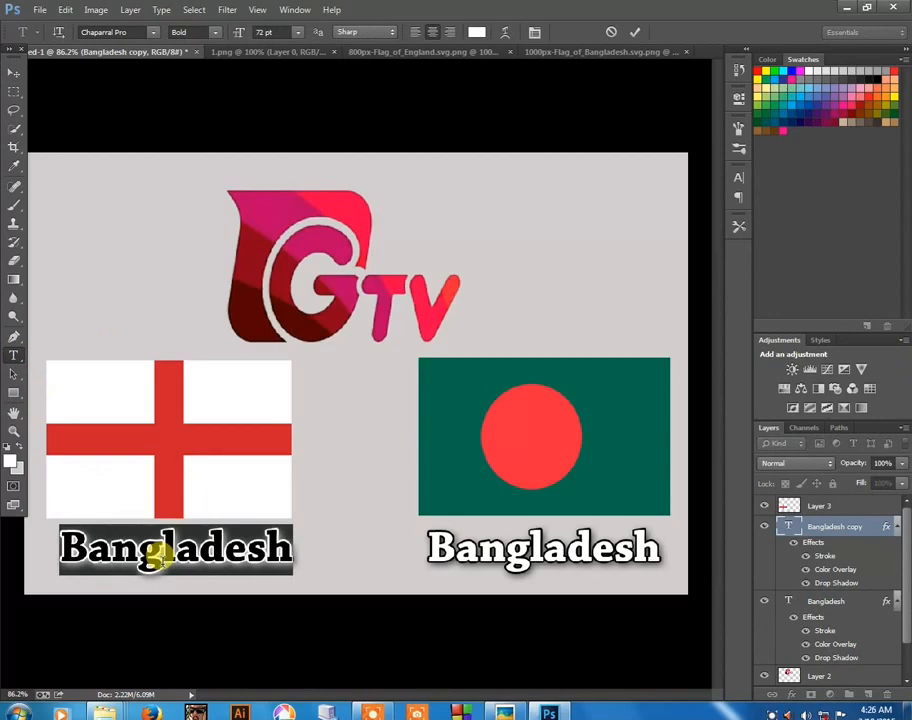
{"action": "type", "text": "Engla"}
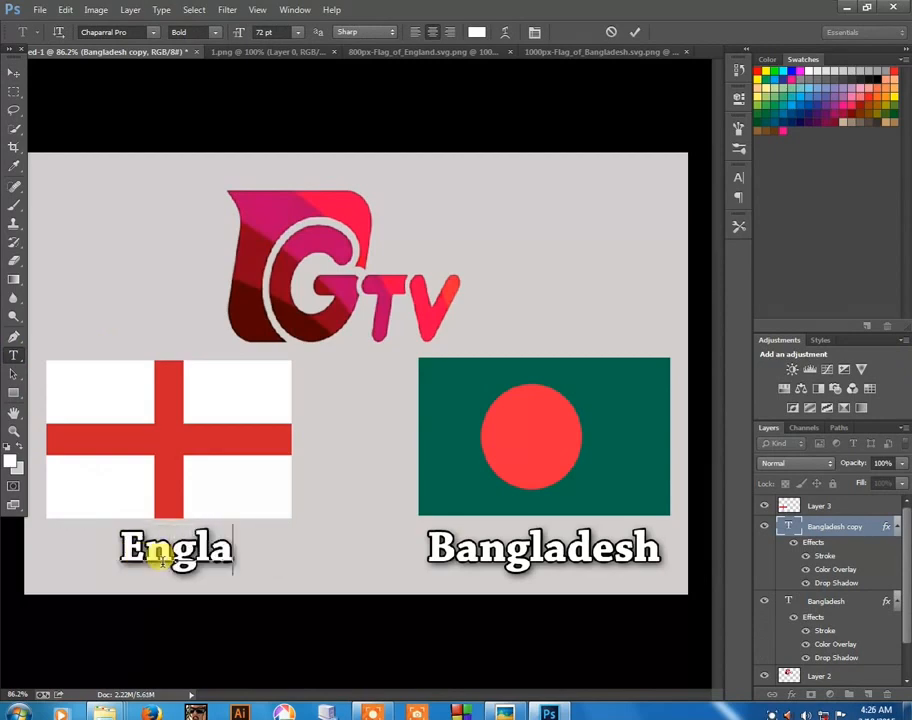
{"action": "type", "text": "nd"}
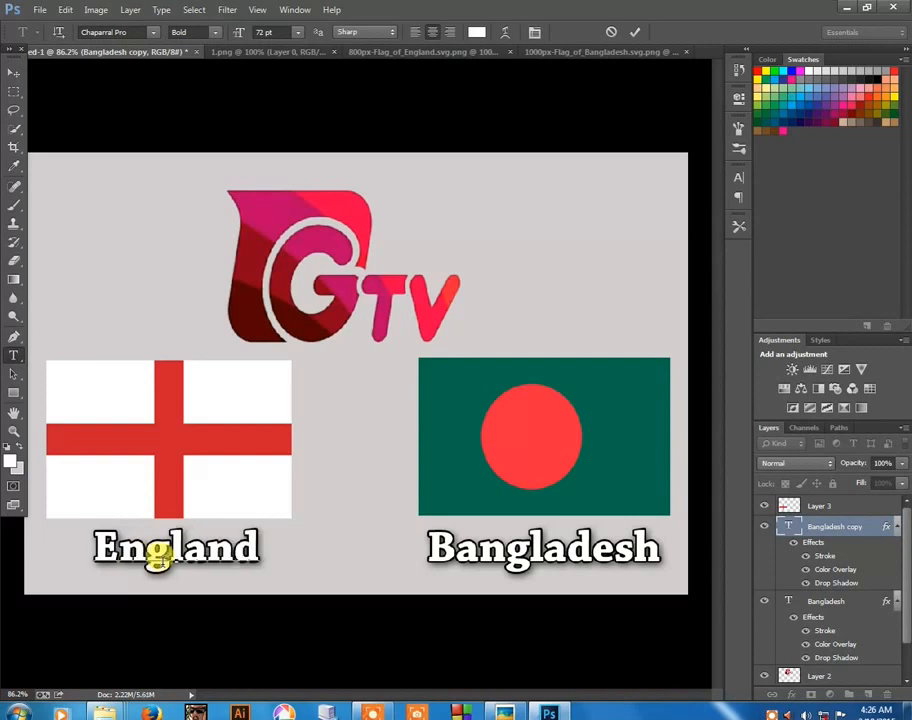
{"action": "left_click", "coordinate": [15, 72]}
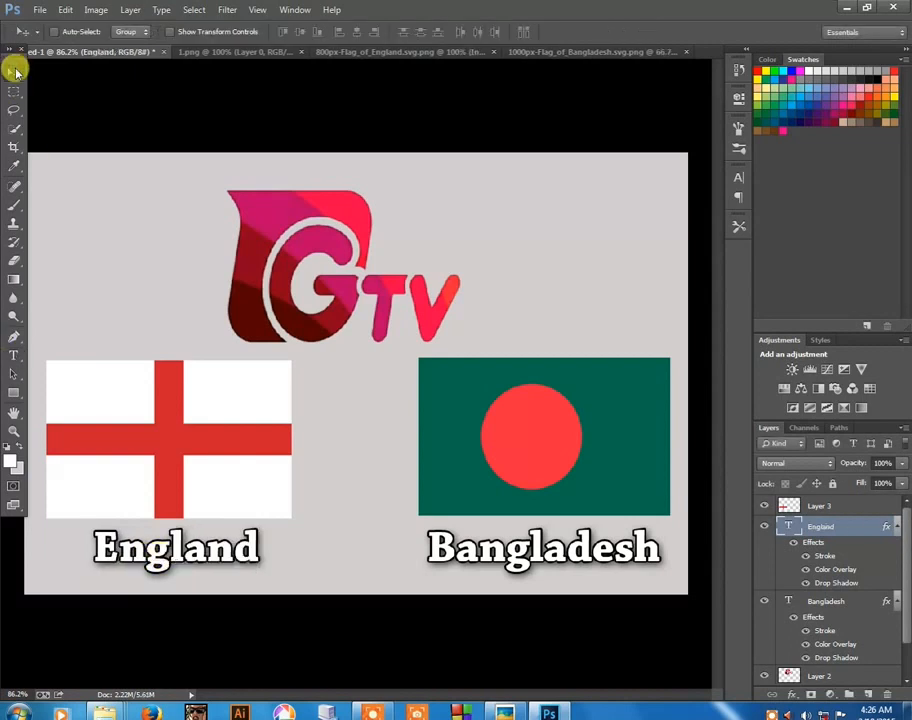
{"action": "key", "text": "shift+Left"}
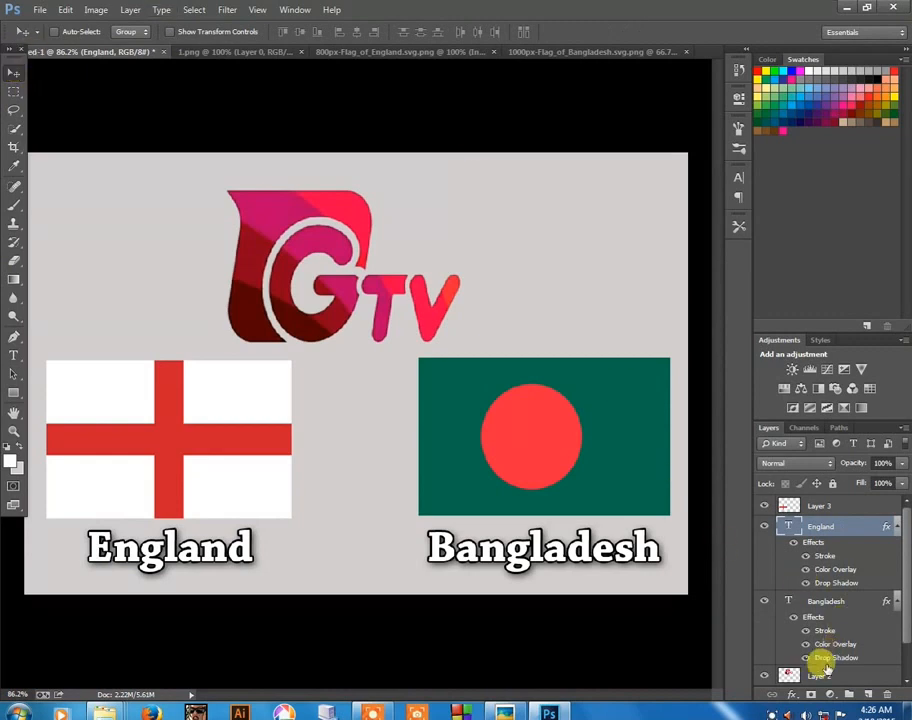
Move the GTV logo slightly up and right so it sits centred above the two flags.
{"action": "left_click", "coordinate": [826, 668]}
{"action": "left_click", "coordinate": [822, 677]}
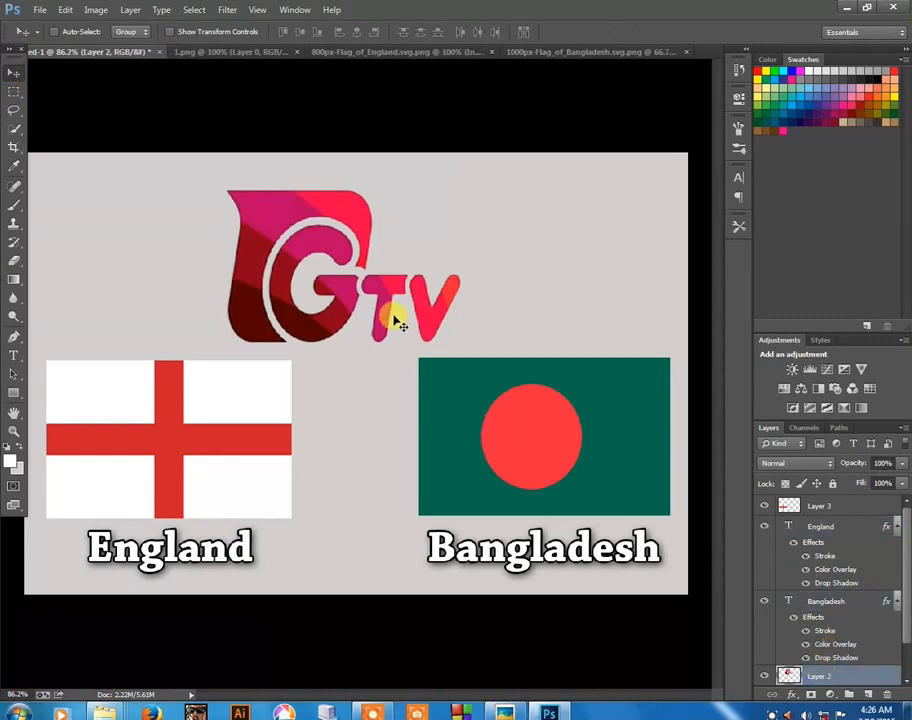
{"action": "left_click_drag", "start_coordinate": [397, 313], "coordinate": [402, 299]}
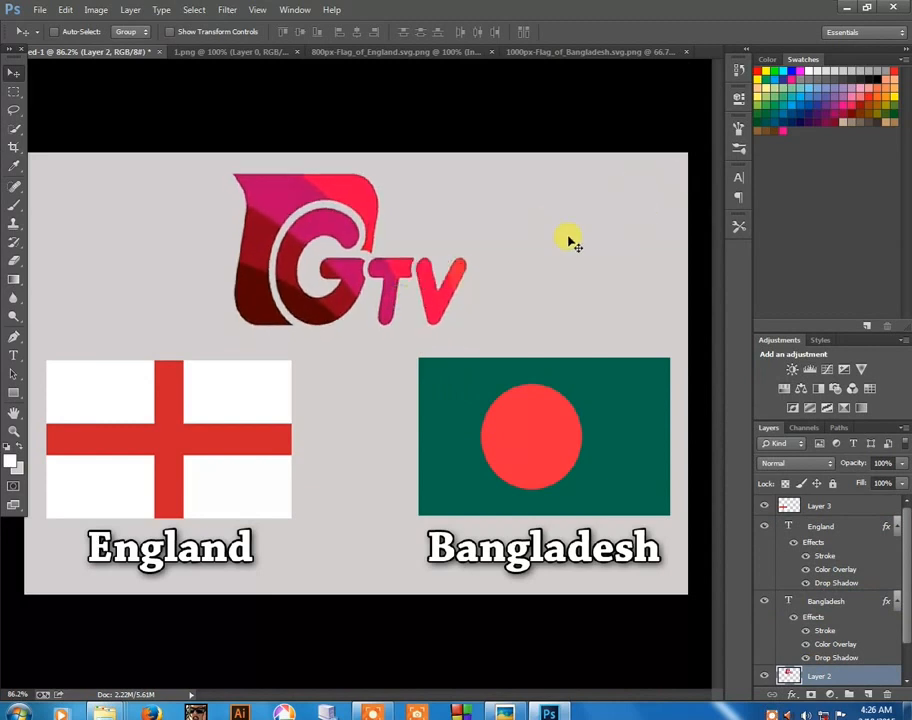
{"action": "key", "text": "Right"}
{"action": "key", "text": "Right"}
{"action": "key", "text": "Right"}
{"action": "key", "text": "Right"}
{"action": "key", "text": "Right"}
{"action": "key", "text": "Right"}
{"action": "key", "text": "Right"}
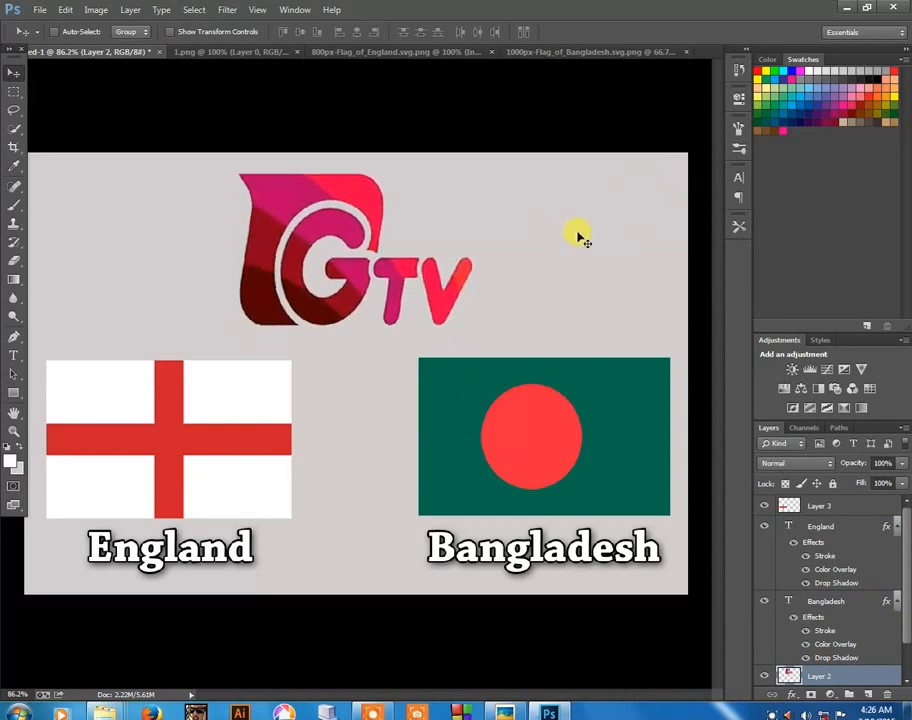
Create a white 100 × 100 px rectangle shape in the canvas's upper-right area, beside the GTV logo.
{"action": "left_click", "coordinate": [15, 392]}
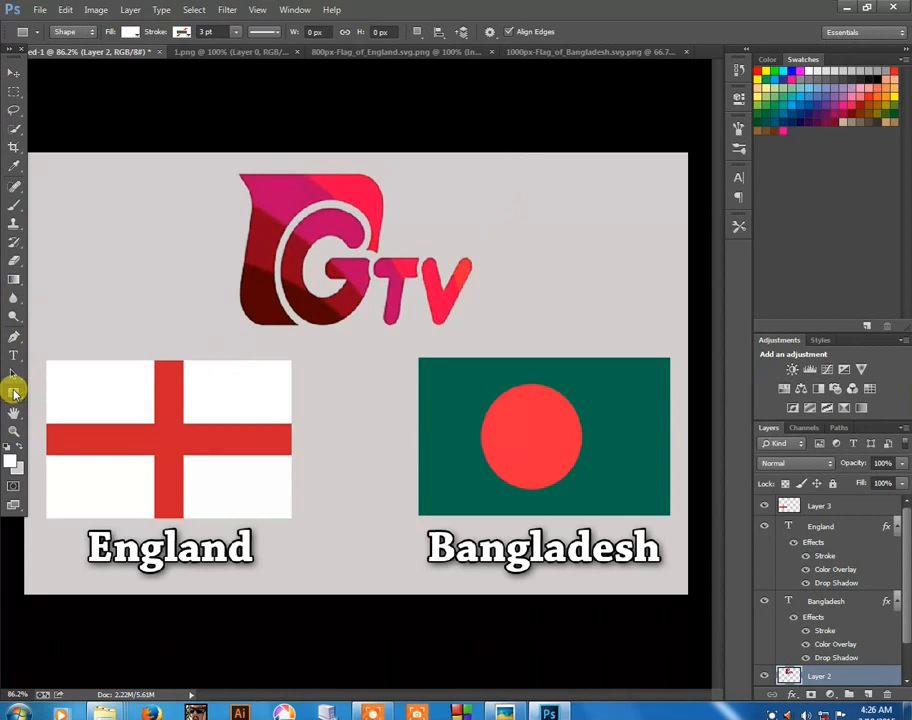
{"action": "right_click", "coordinate": [15, 392]}
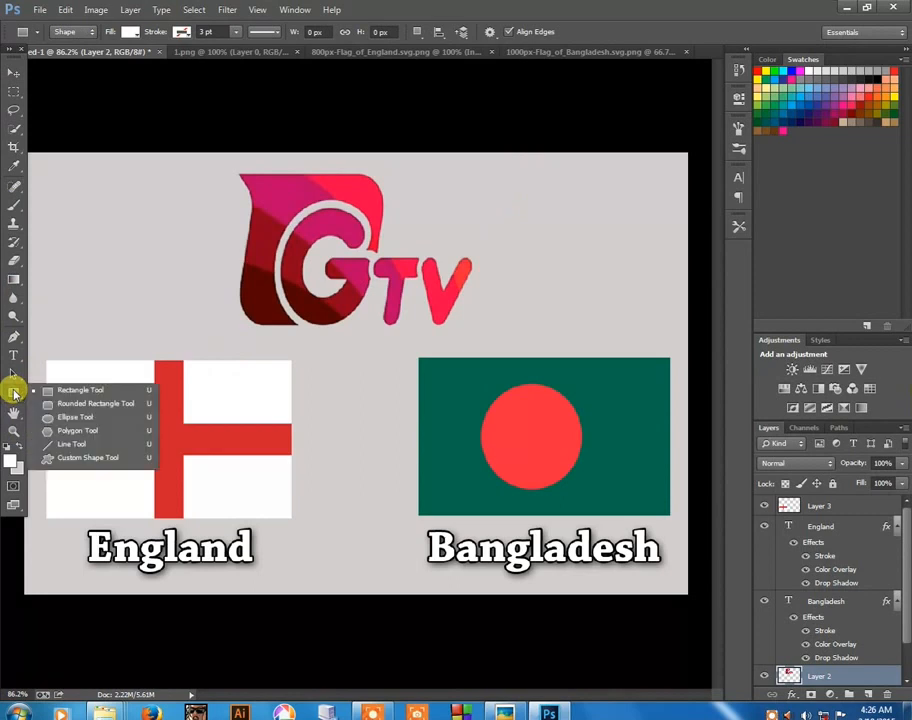
{"action": "left_click", "coordinate": [73, 386]}
{"action": "left_click", "coordinate": [565, 173]}
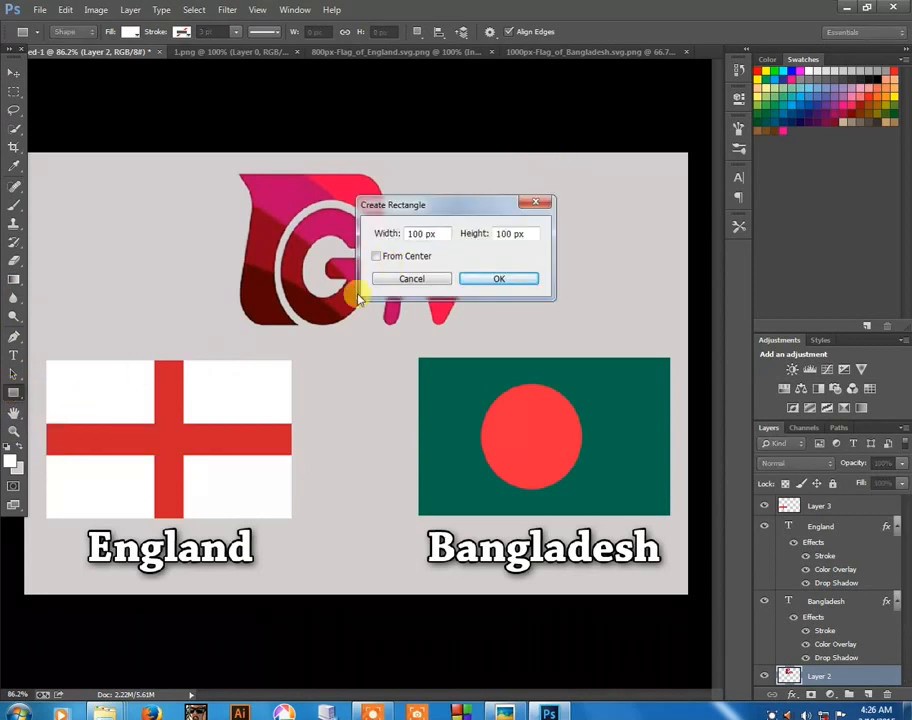
{"action": "left_click", "coordinate": [494, 281]}
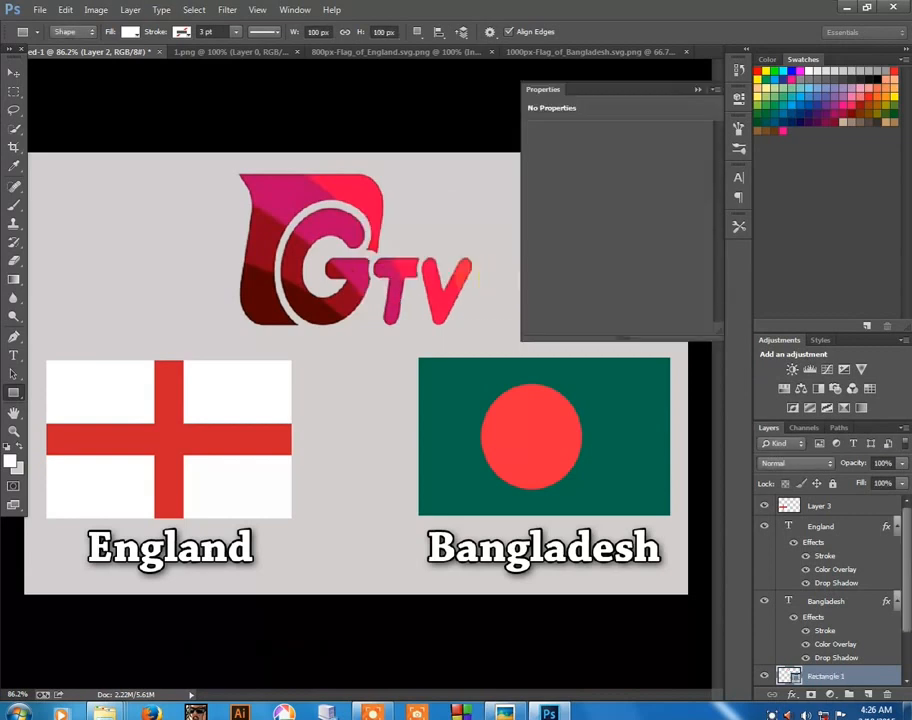
{"action": "left_click", "coordinate": [697, 89]}
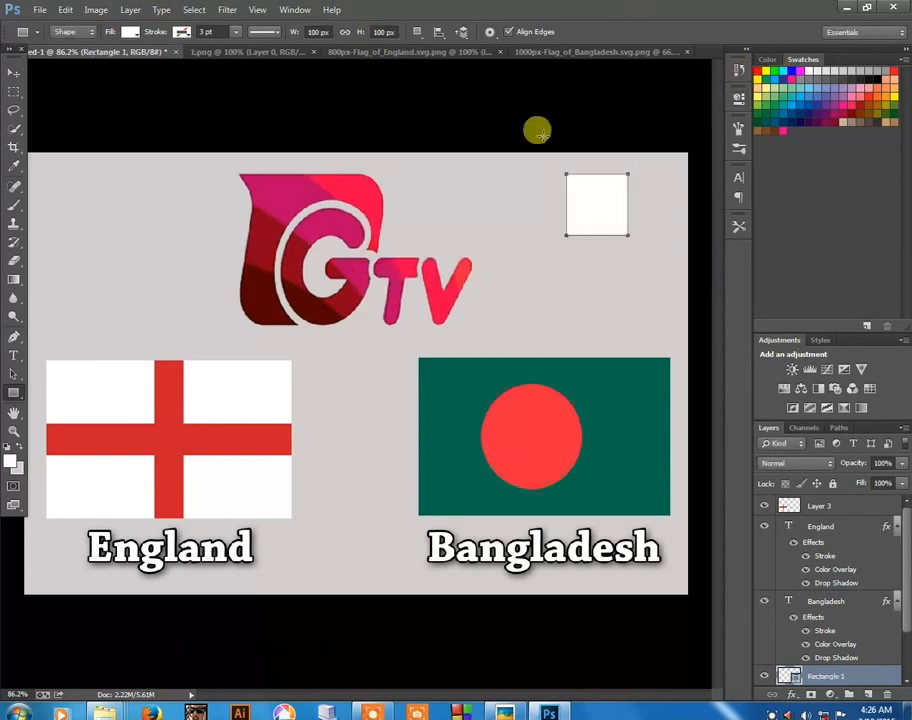
Transform the white rectangle to 151% width and 70% height, centred at about X 957.5 px, Y 83 px.
{"action": "left_click", "coordinate": [10, 71]}
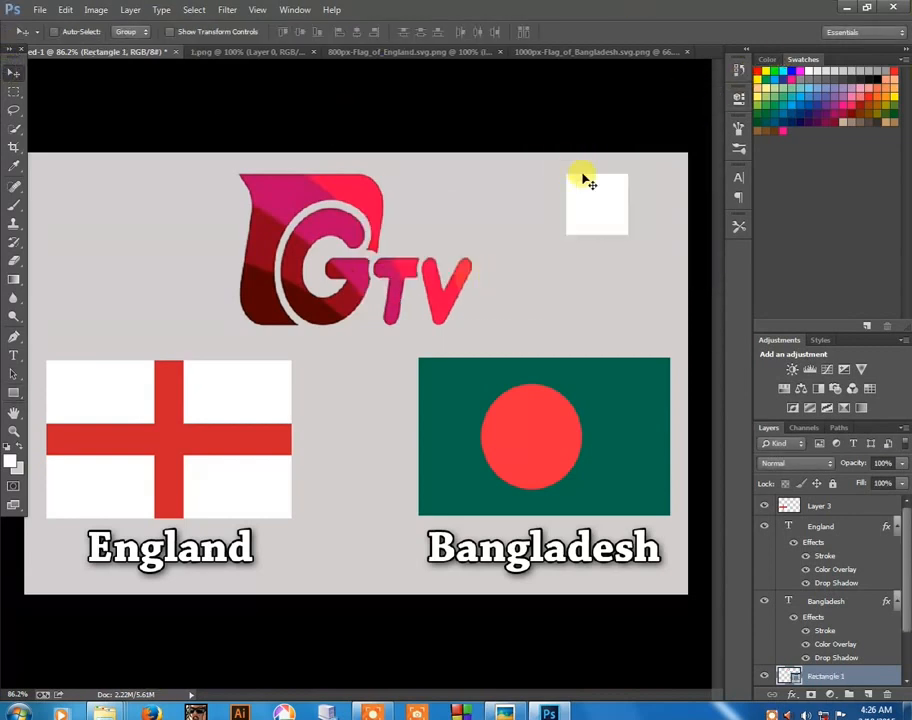
{"action": "key", "text": "ctrl+t"}
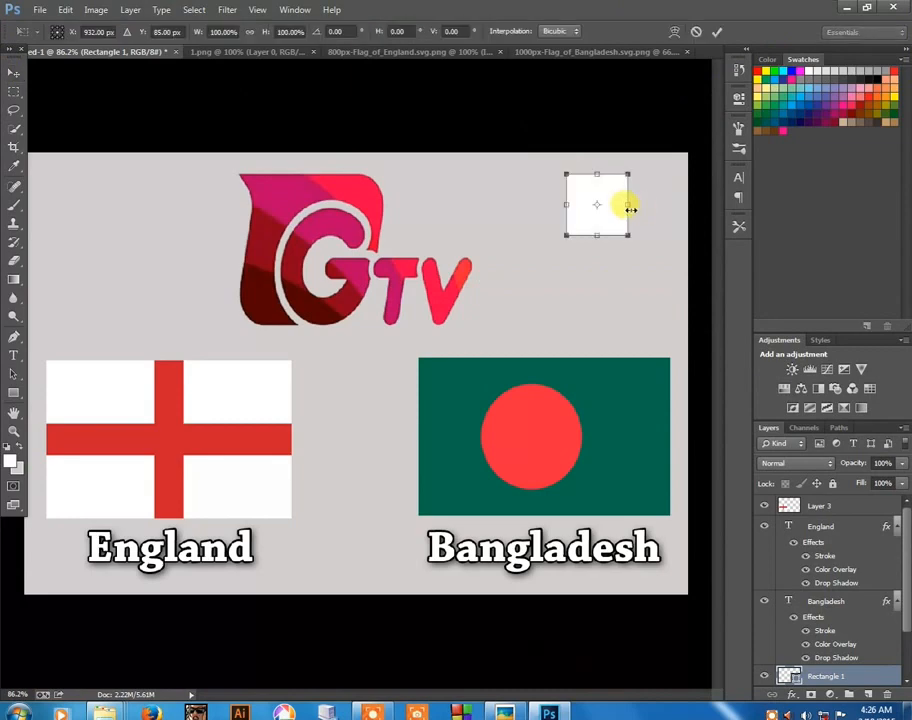
{"action": "left_click_drag", "start_coordinate": [629, 200], "coordinate": [659, 200]}
{"action": "mouse_move", "coordinate": [615, 217]}
{"action": "left_mouse_down"}
{"action": "mouse_move", "coordinate": [641, 193]}
{"action": "mouse_move", "coordinate": [631, 207]}
{"action": "left_mouse_up"}
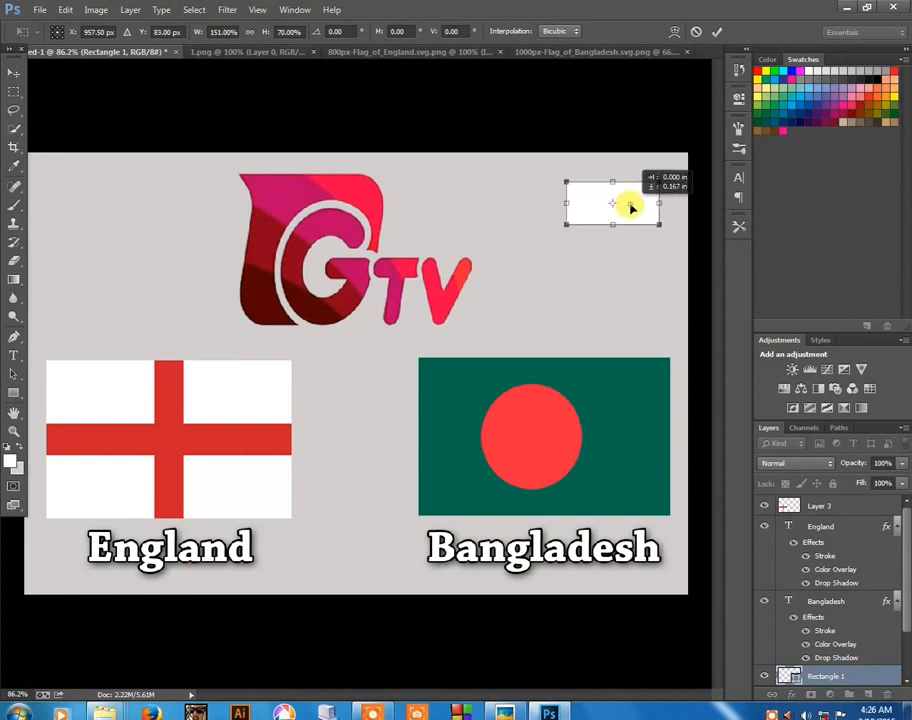
{"action": "key", "text": "Return"}
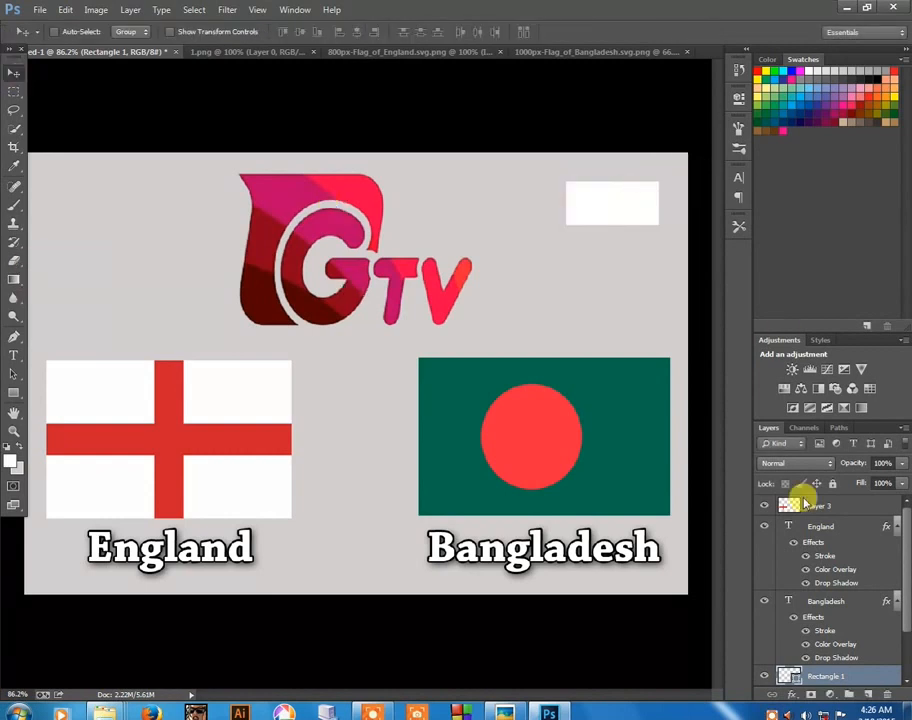
Add a Color Overlay effect to the rectangle in the pinkish red (f60247) sampled from the GTV logo.
{"action": "left_click", "coordinate": [796, 694]}
{"action": "left_click", "coordinate": [806, 602]}
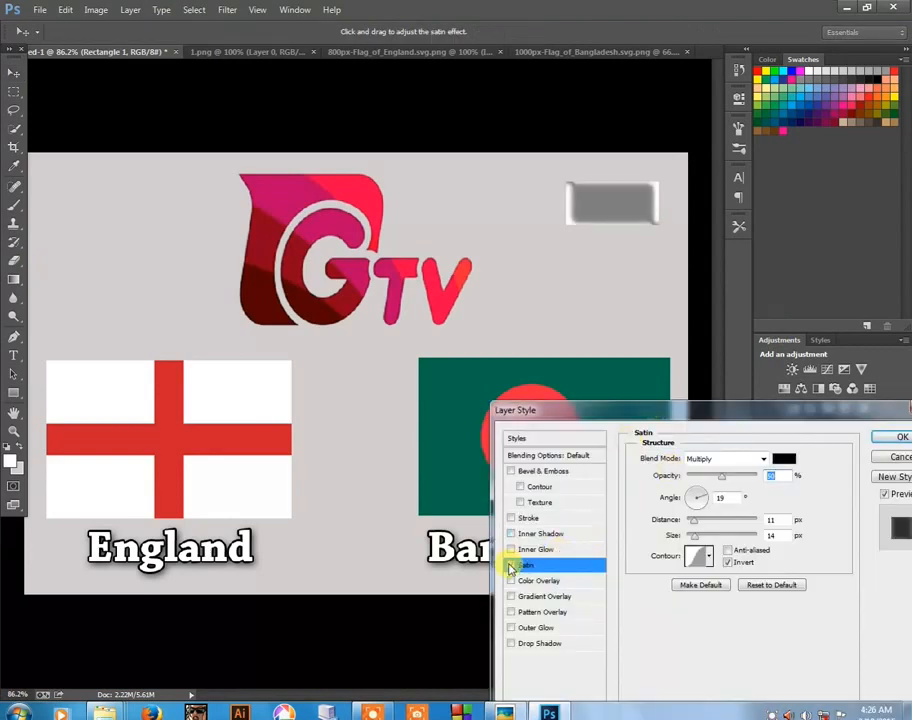
{"action": "left_click", "coordinate": [511, 566]}
{"action": "left_click", "coordinate": [512, 582]}
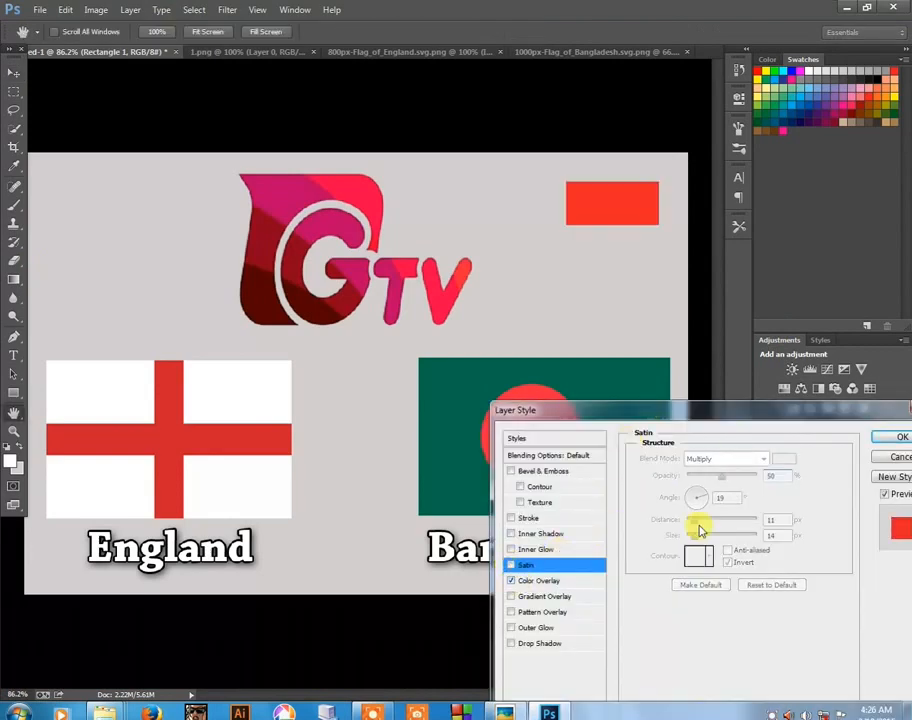
{"action": "left_click", "coordinate": [555, 581]}
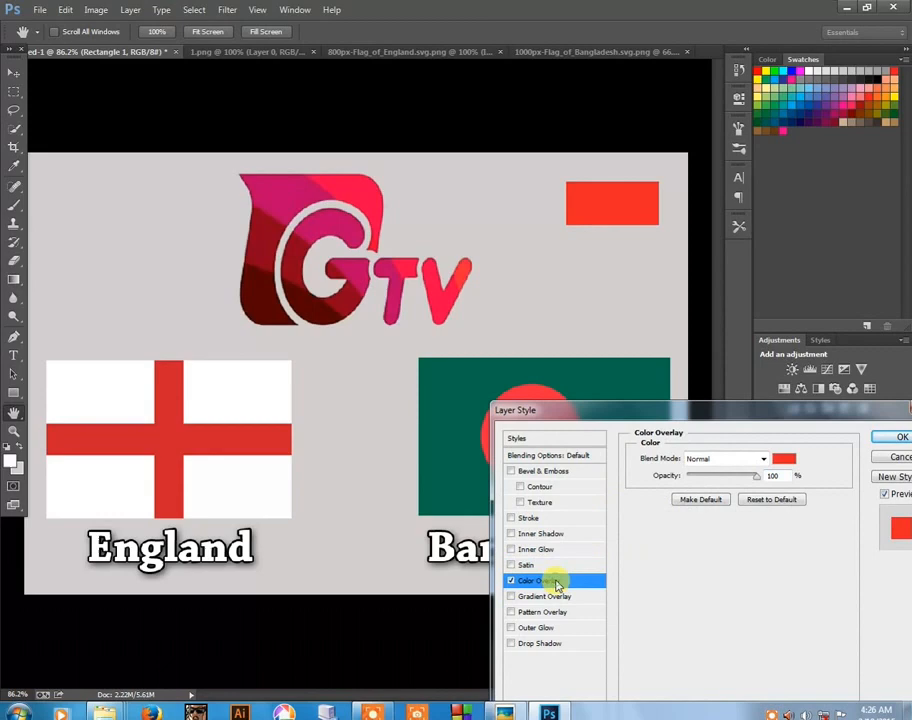
{"action": "left_click", "coordinate": [784, 459]}
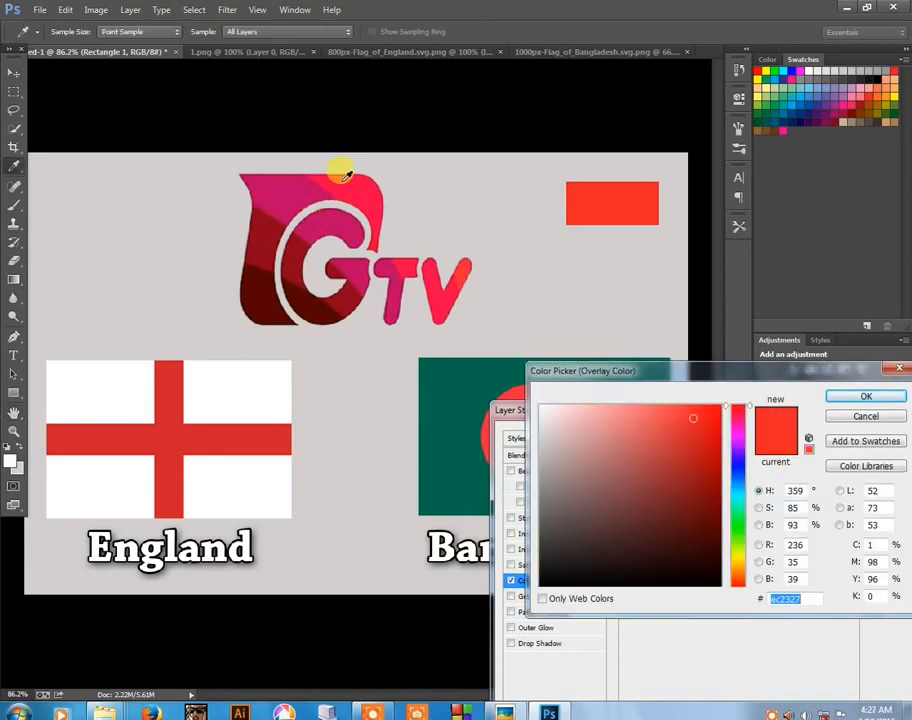
{"action": "left_click", "coordinate": [350, 178]}
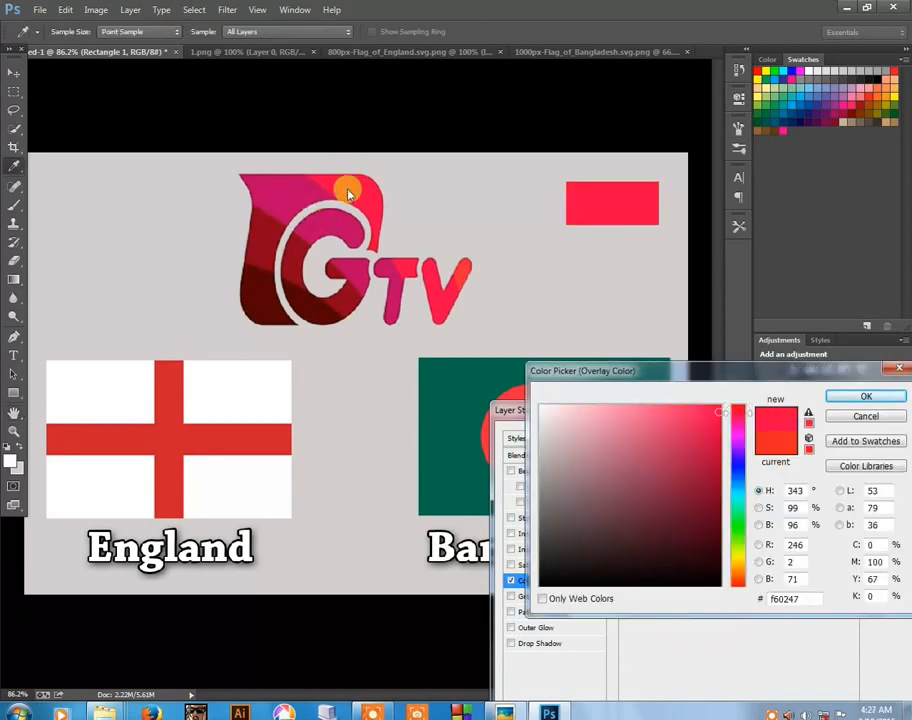
{"action": "left_click", "coordinate": [870, 400]}
{"action": "left_click", "coordinate": [884, 433]}
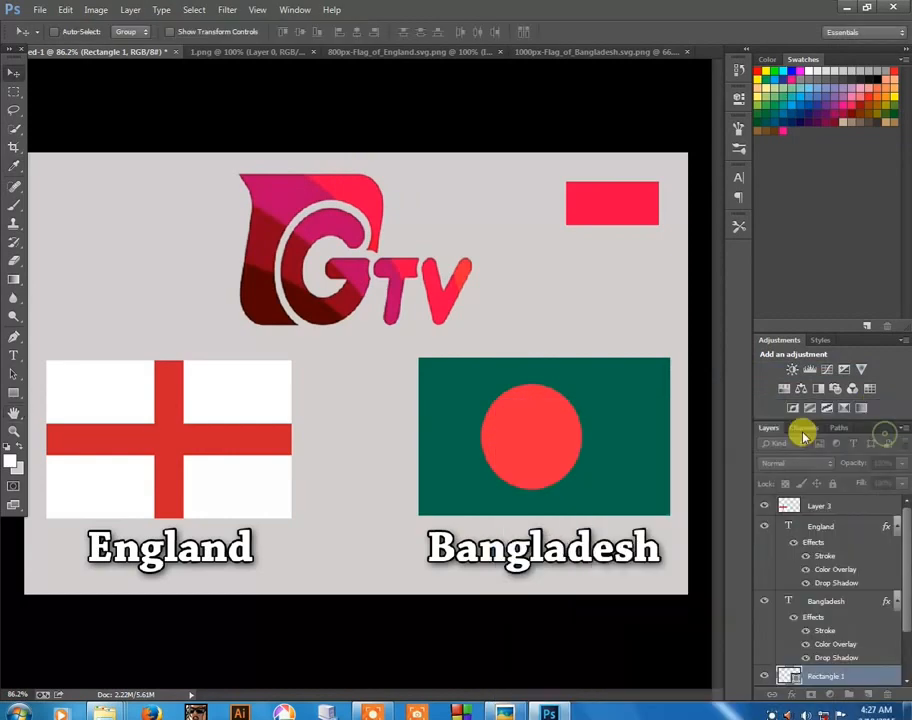
Add the text "Live" in white 72 pt Chaparral Pro Bold just below the pinkish-red rectangle.
{"action": "left_click", "coordinate": [13, 355]}
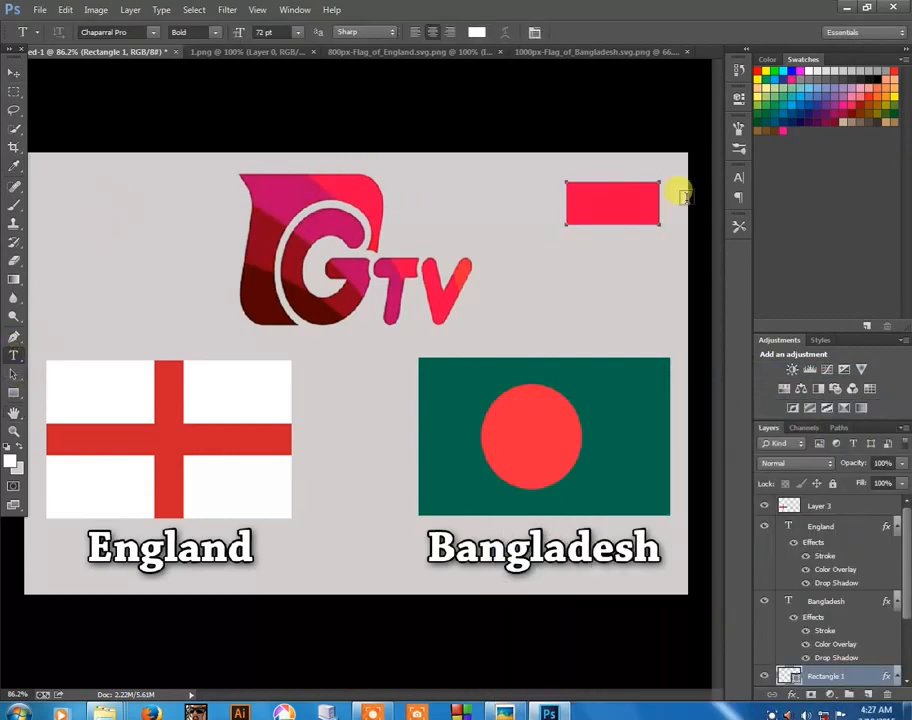
{"action": "left_click", "coordinate": [575, 285]}
{"action": "type", "text": "live"}
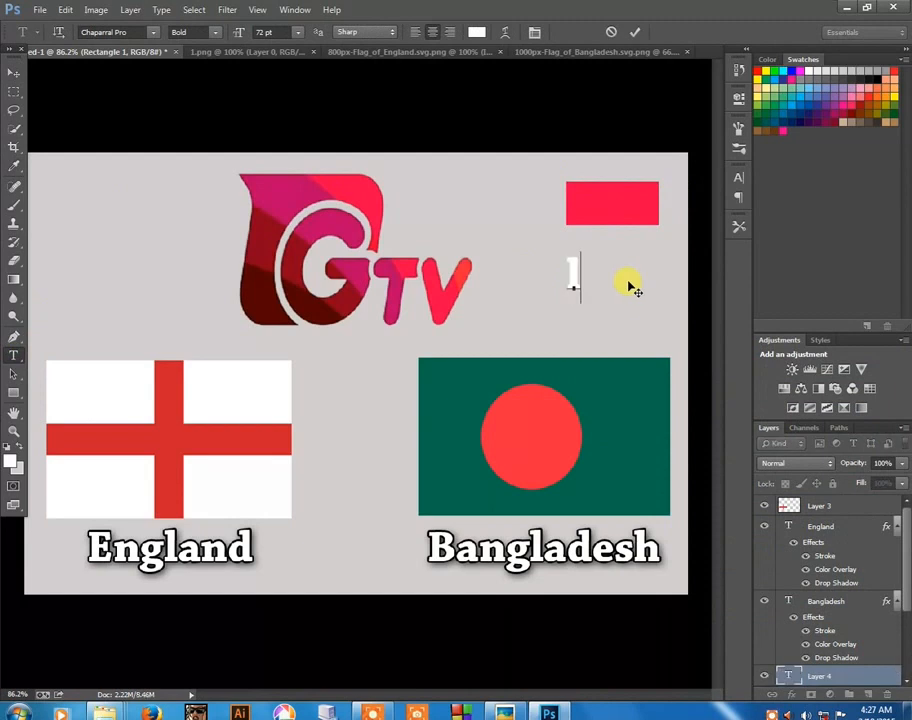
{"action": "key", "text": "BackSpace"}
{"action": "key", "text": "BackSpace"}
{"action": "key", "text": "BackSpace"}
{"action": "key", "text": "BackSpace"}
{"action": "type", "text": "Live"}
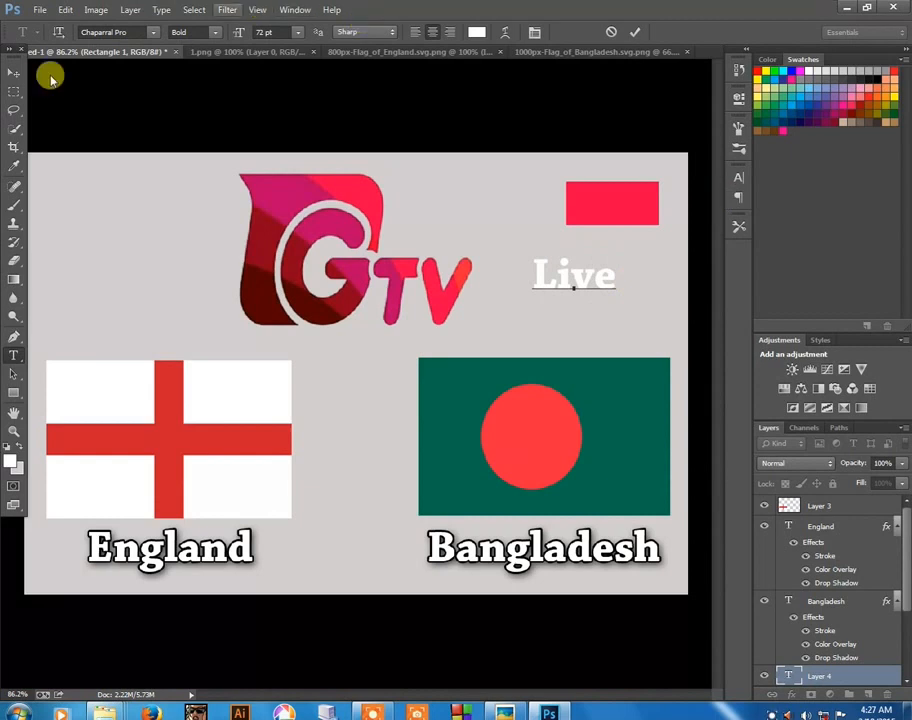
Move the Live text onto the pinkish-red rectangle and nudge it until it is centred.
{"action": "left_click", "coordinate": [12, 73]}
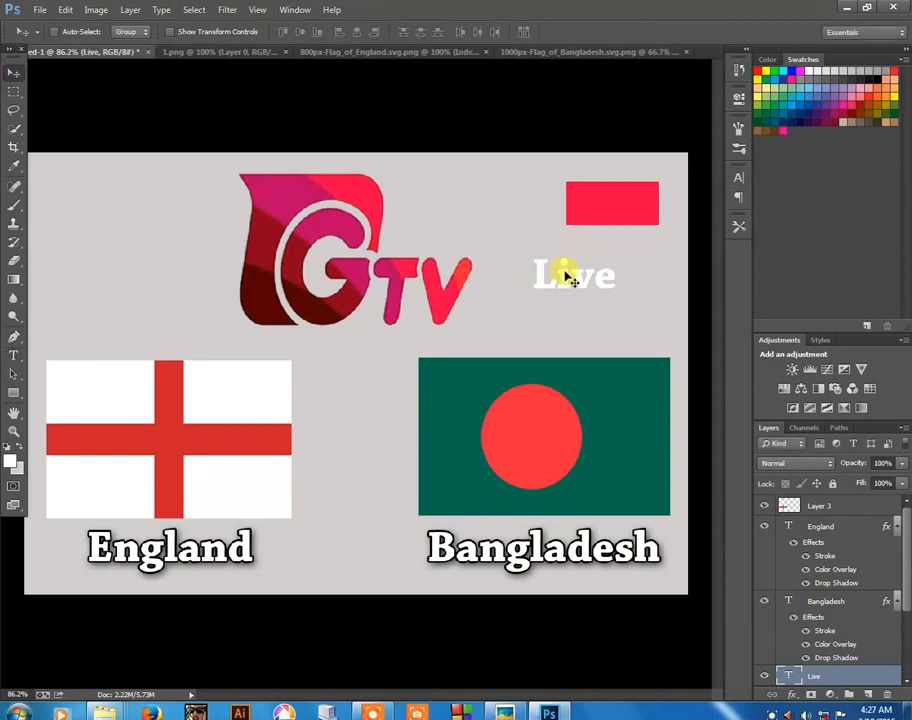
{"action": "left_click_drag", "start_coordinate": [566, 271], "coordinate": [602, 203]}
{"action": "key", "text": "Up"}
{"action": "key", "text": "Right"}
{"action": "key", "text": "Right"}
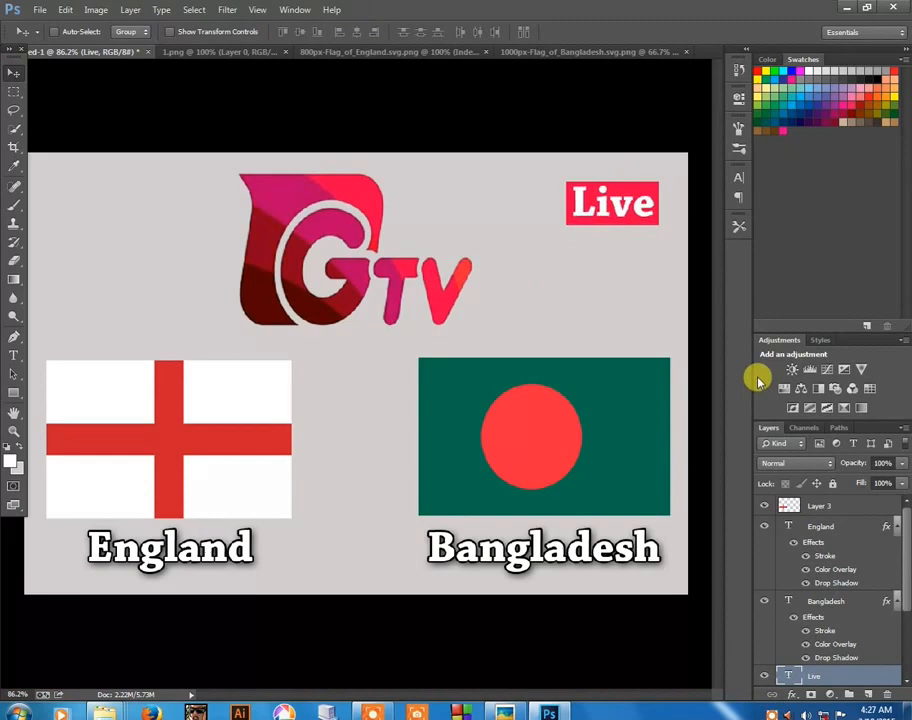
{"action": "key", "text": "Up"}
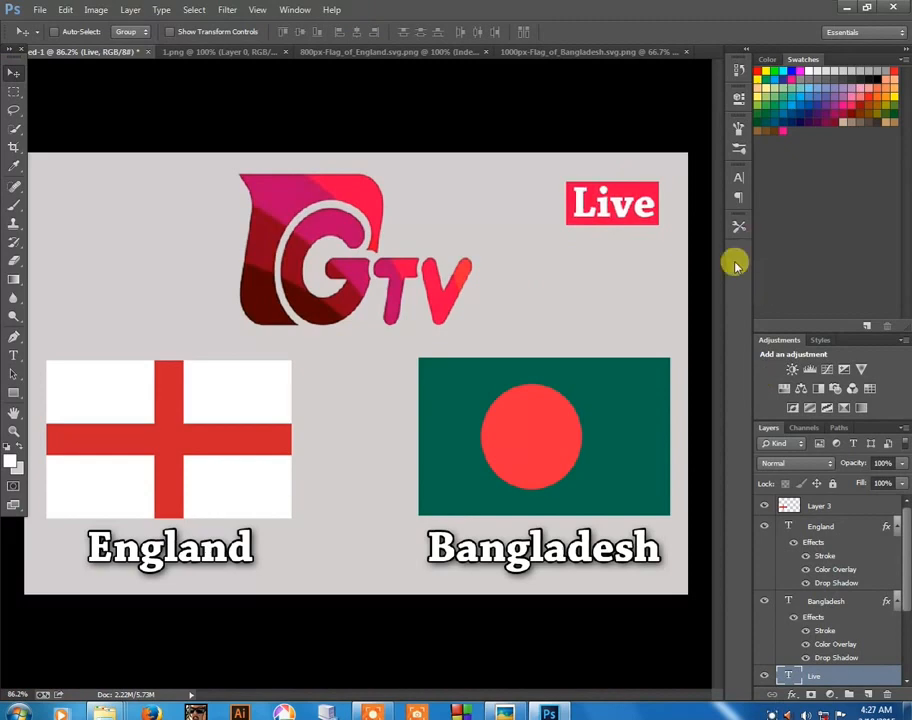
Browse alternative font families for the Live text on the badge and apply a plain sans-serif one in place of Chaparral Pro.
{"action": "left_click", "coordinate": [12, 356]}
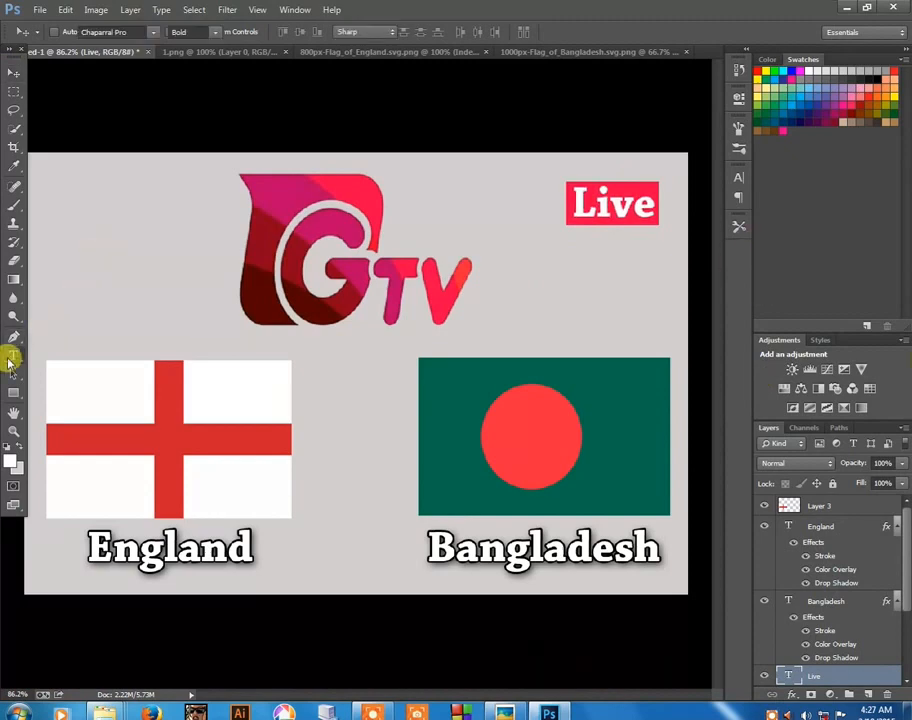
{"action": "double_click", "coordinate": [604, 200]}
{"action": "left_click", "coordinate": [115, 31]}
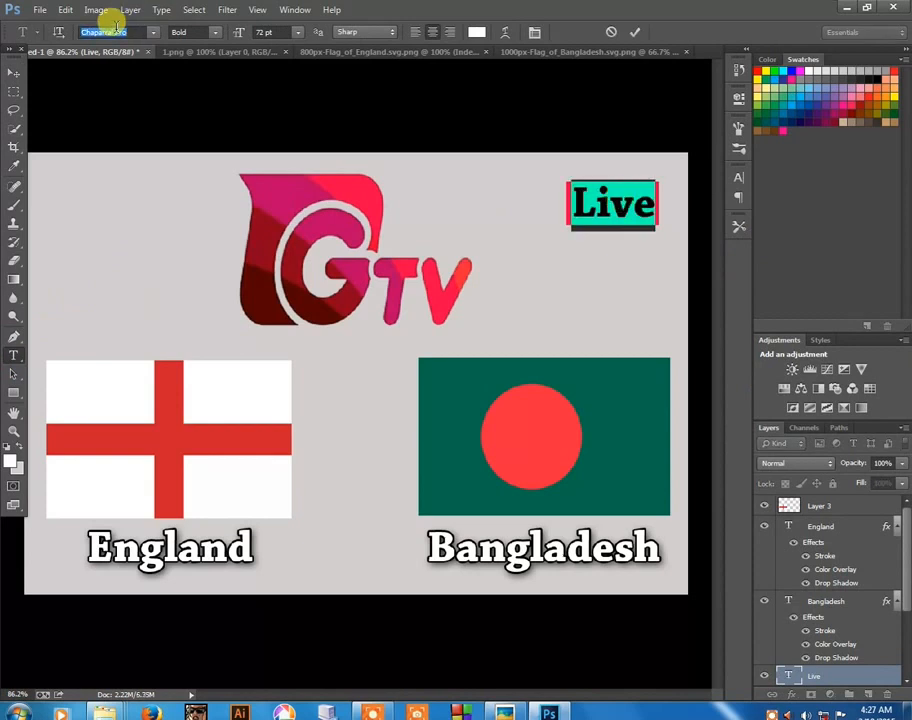
{"action": "key", "text": "Up"}
{"action": "key", "text": "Up"}
{"action": "key", "text": "Up"}
{"action": "key", "text": "Up"}
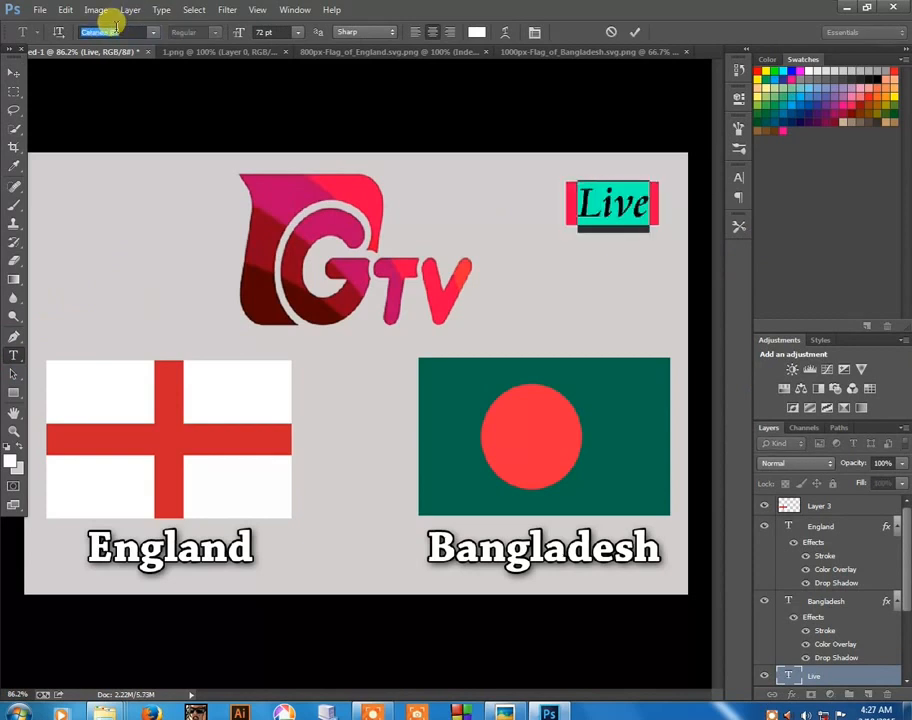
{"action": "key", "text": "Up"}
{"action": "key", "text": "Up"}
{"action": "key", "text": "Up"}
{"action": "key", "text": "Up"}
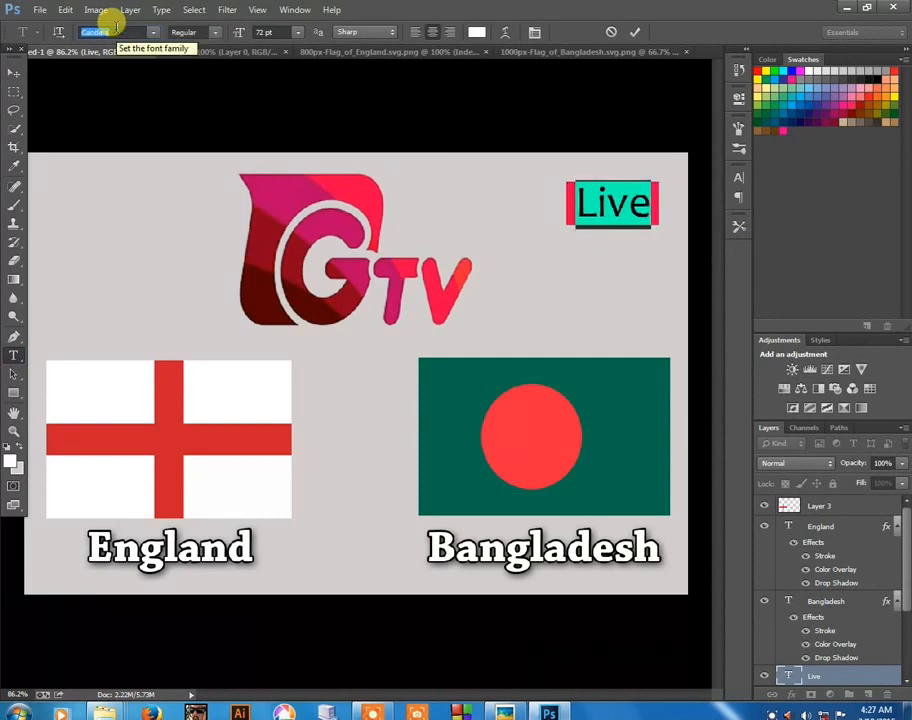
{"action": "key", "text": "Up"}
{"action": "key", "text": "Up"}
{"action": "key", "text": "Up"}
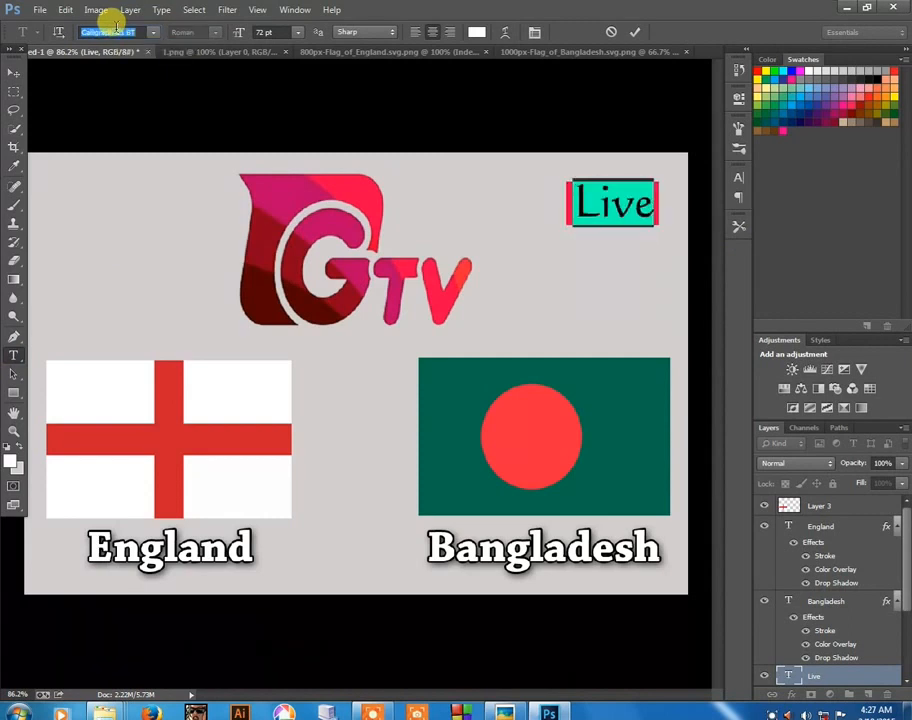
{"action": "key", "text": "Up"}
{"action": "key", "text": "Up"}
{"action": "key", "text": "Up"}
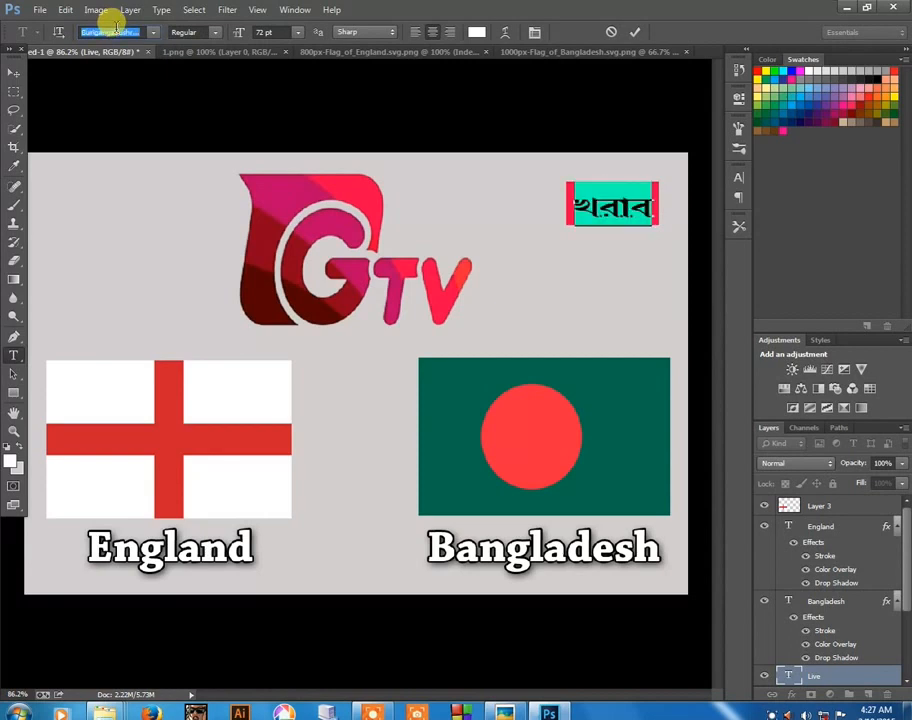
{"action": "left_click", "coordinate": [13, 72]}
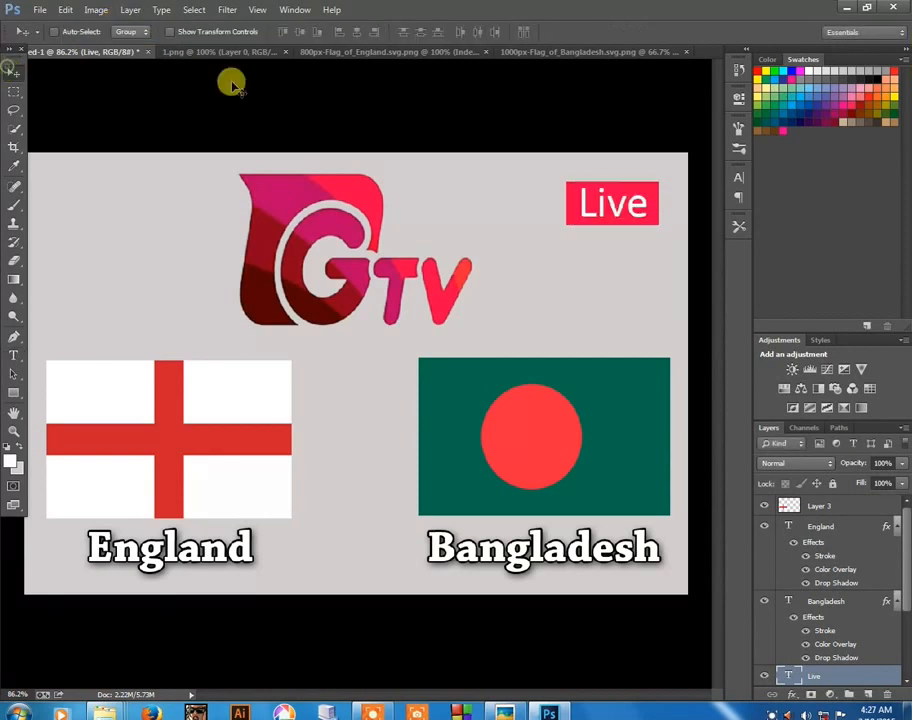
Add a 2 px outside Stroke effect to the Live text in the very pale cyan d9eced.
{"action": "left_click", "coordinate": [811, 693]}
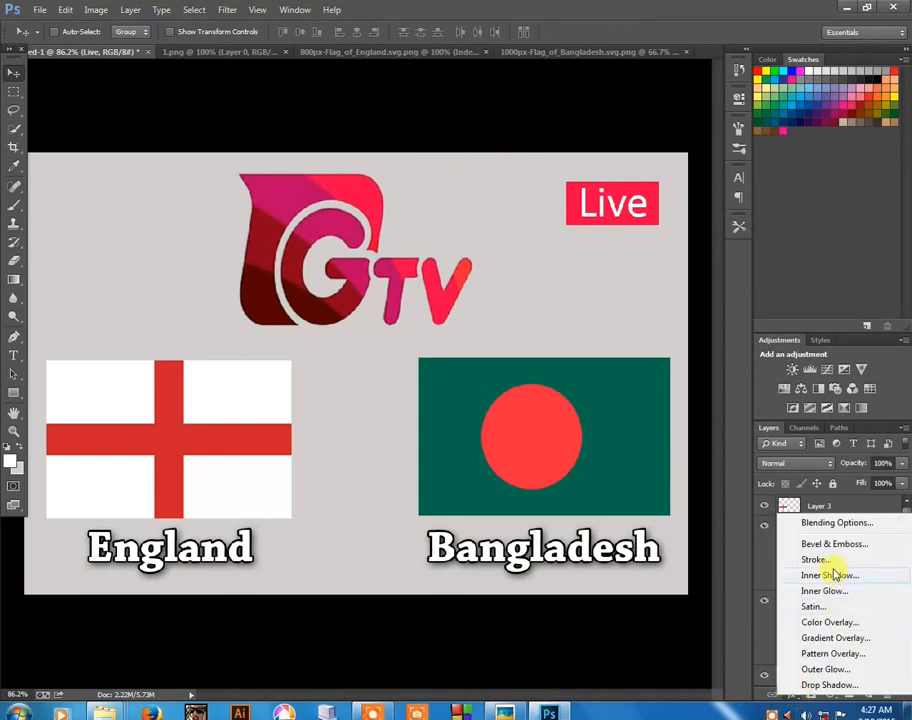
{"action": "left_click", "coordinate": [830, 562]}
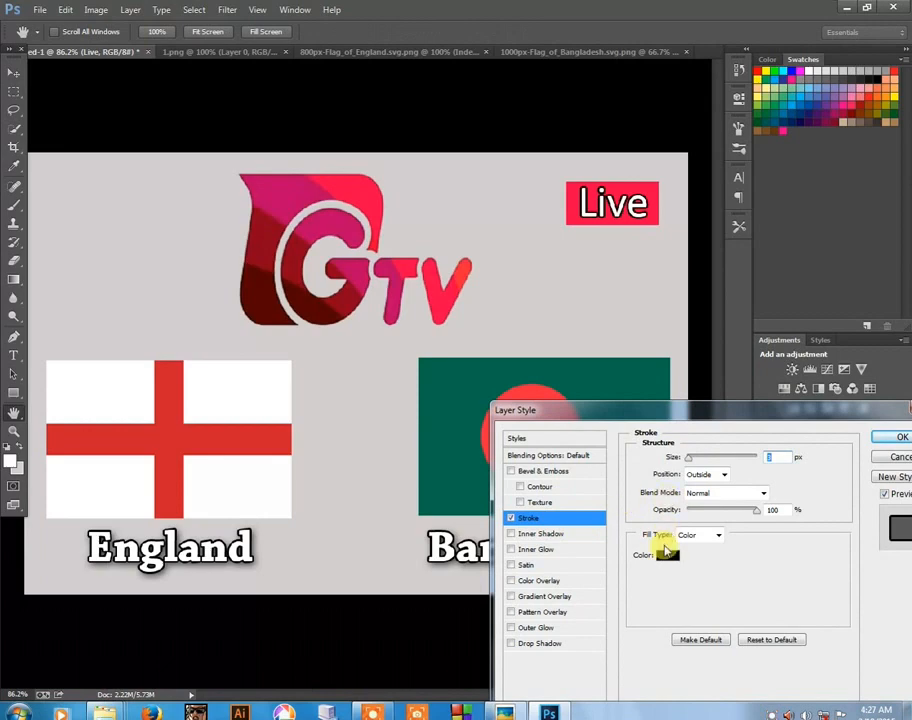
{"action": "left_click", "coordinate": [664, 555]}
{"action": "left_click", "coordinate": [540, 400]}
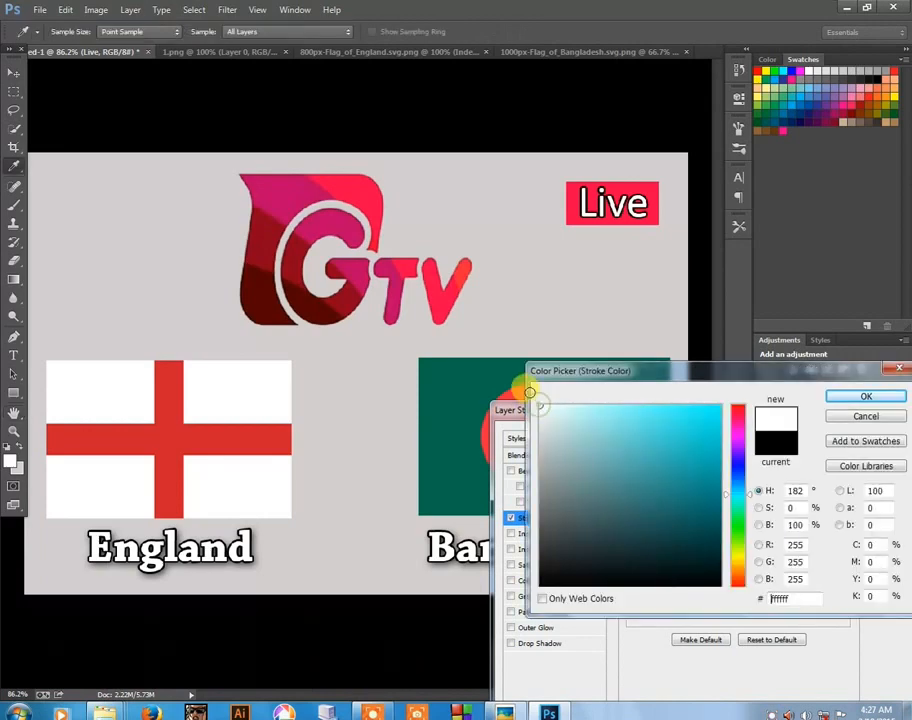
{"action": "left_click", "coordinate": [554, 417]}
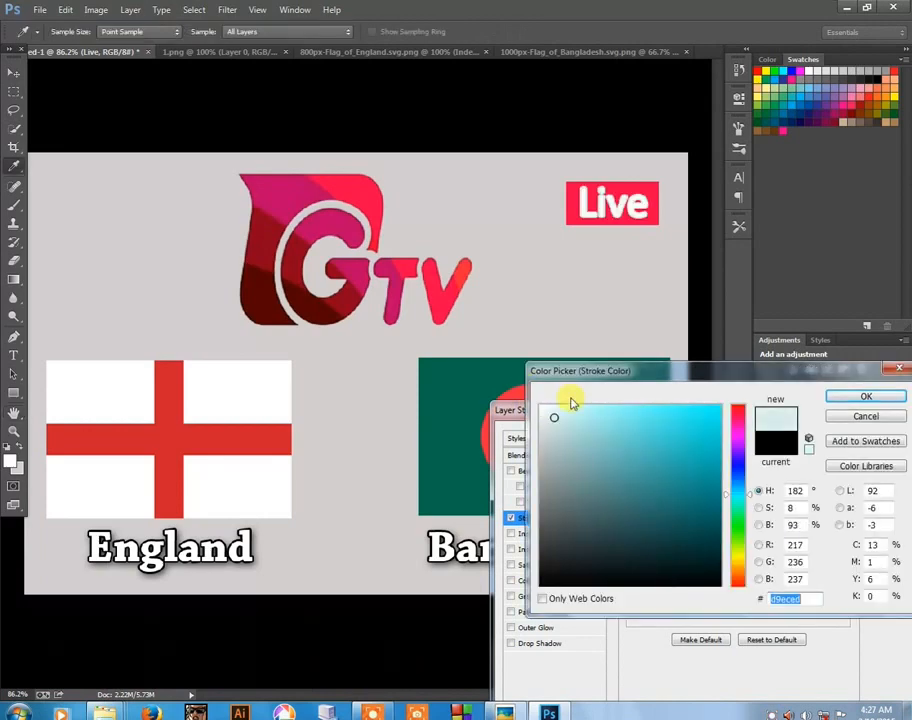
{"action": "left_click", "coordinate": [851, 398]}
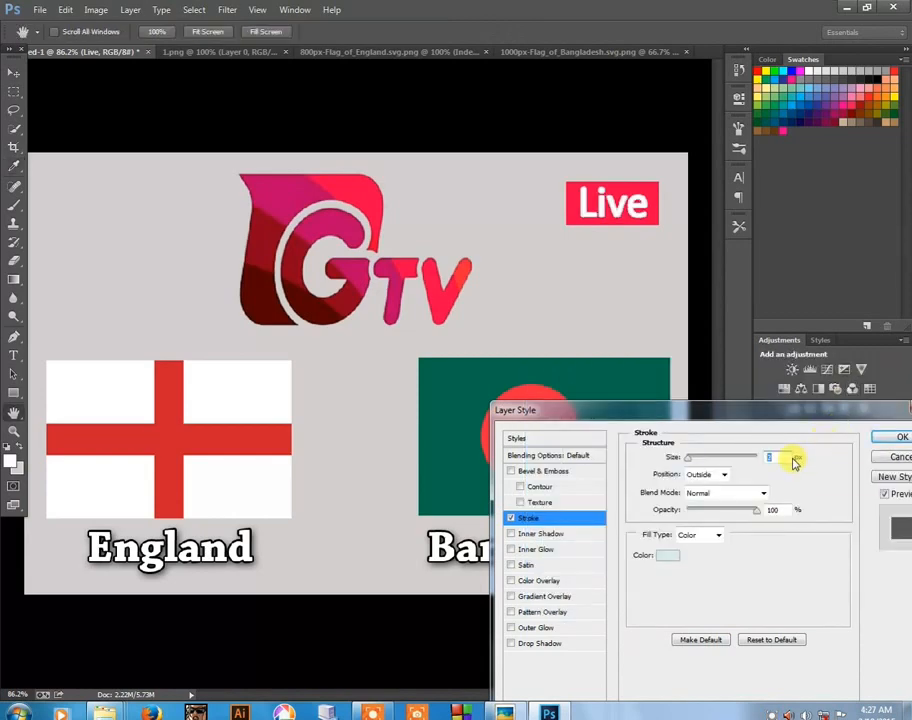
{"action": "left_click", "coordinate": [889, 437]}
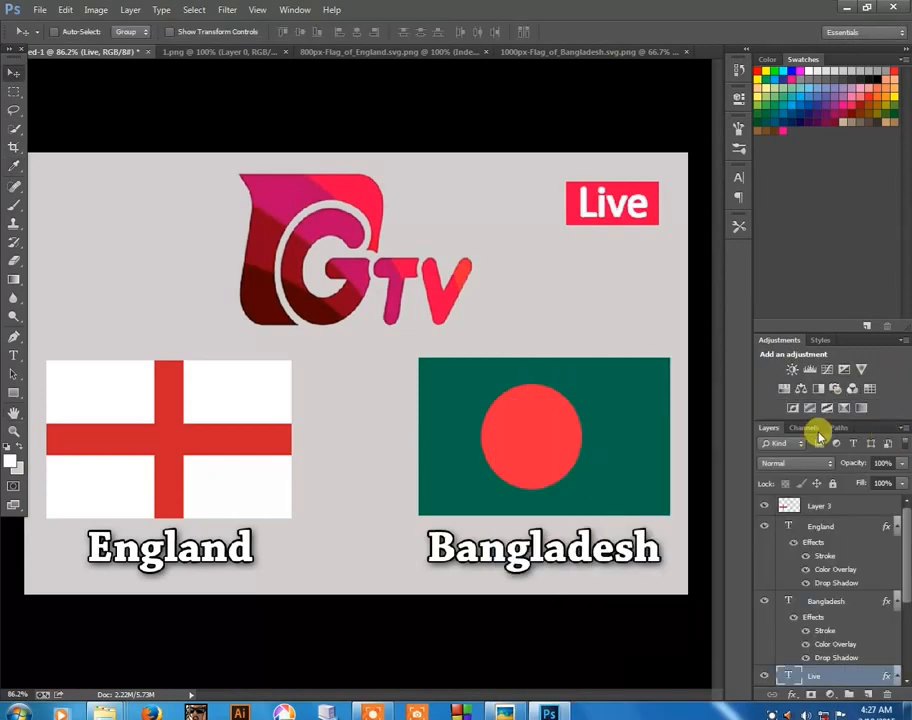